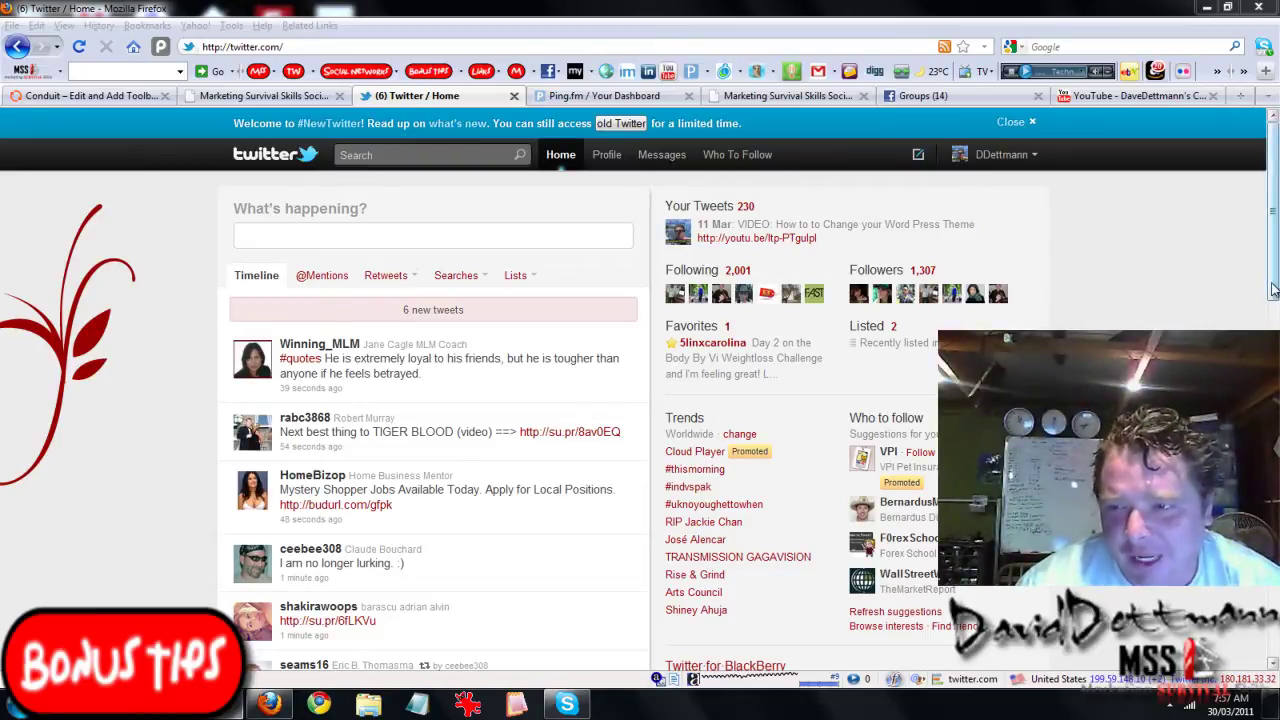
# Step: Open the Twitter account's settings page
pyautogui.scroll(-1, 640, 420)
pyautogui.scroll(-10, 1271, 667)
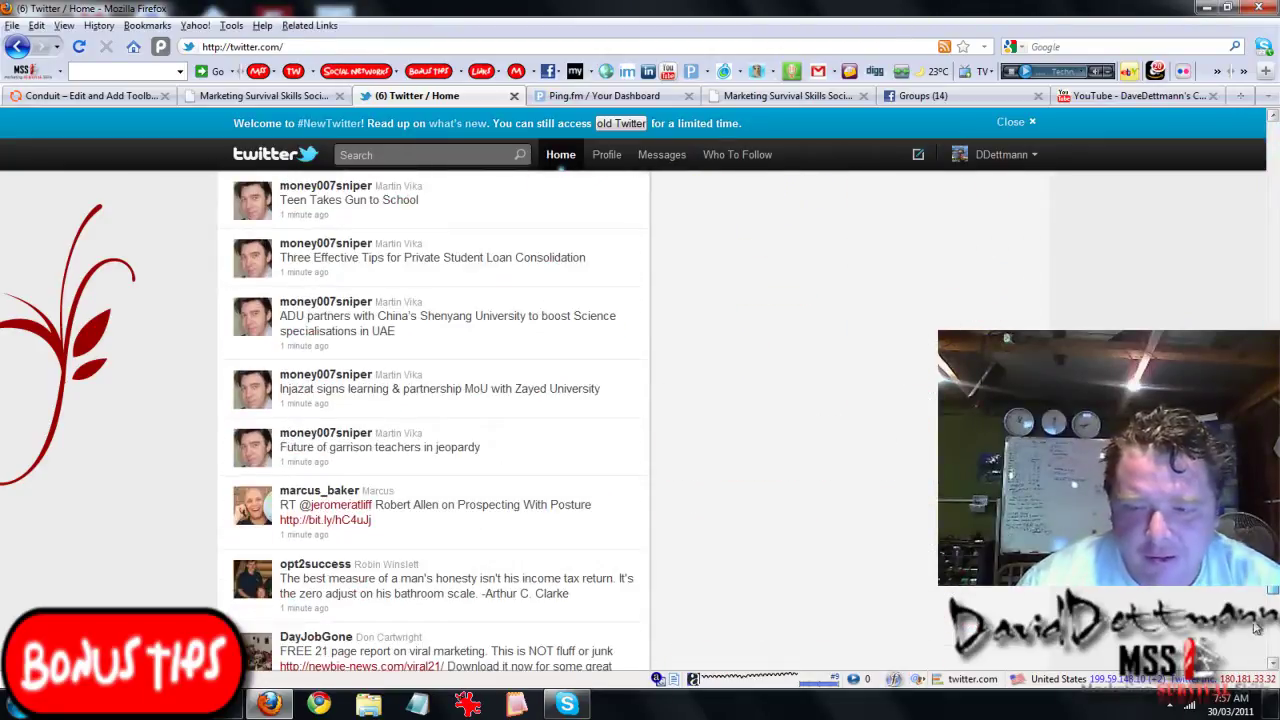
pyautogui.scroll(15, 1271, 667)
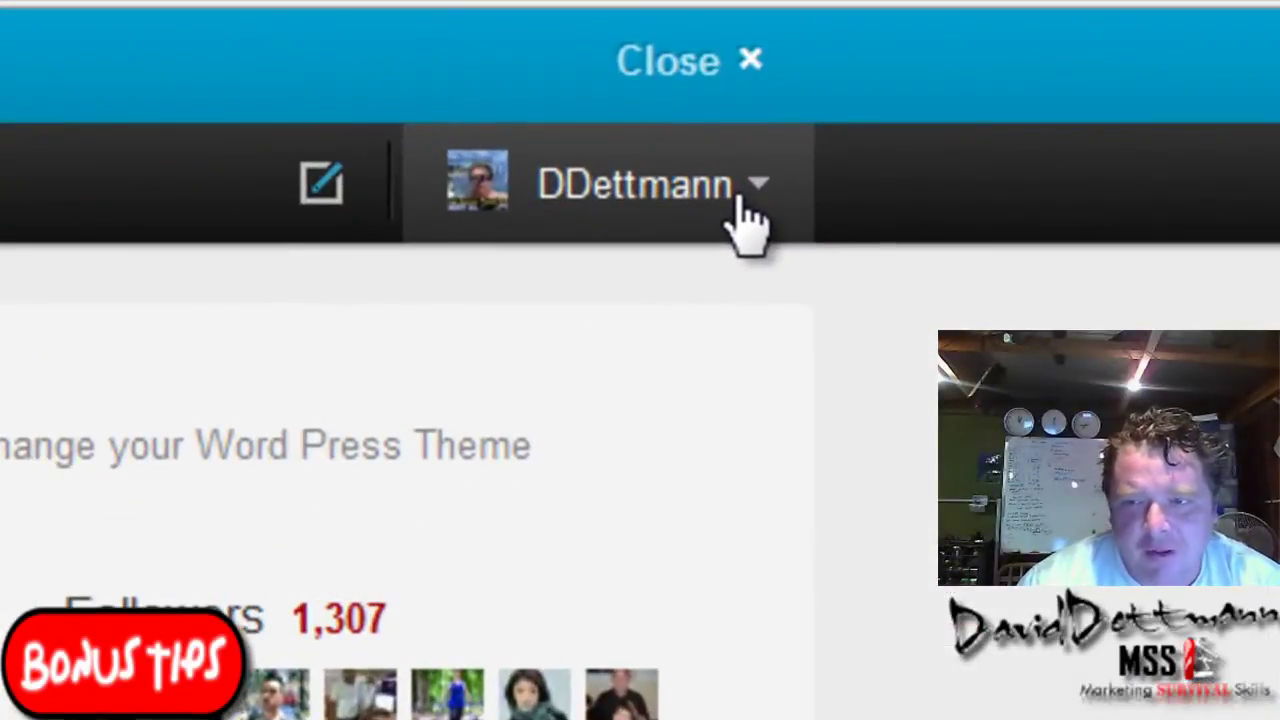
pyautogui.click(741, 195)
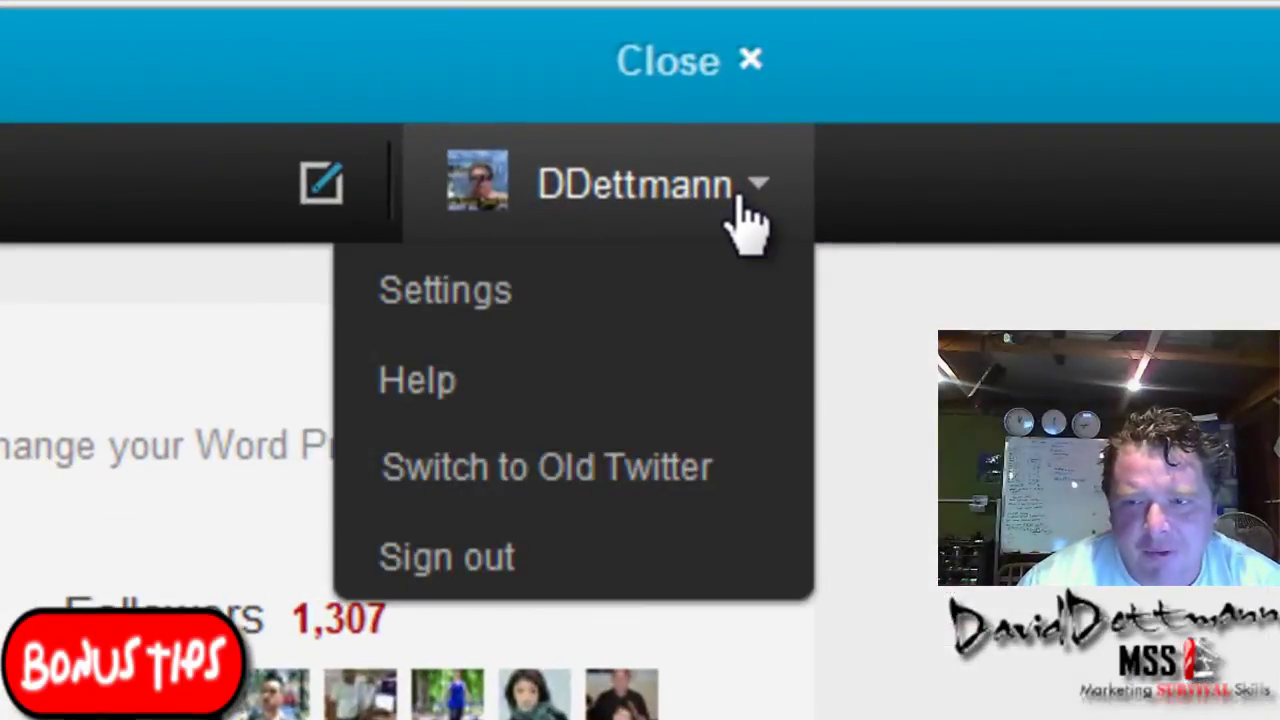
pyautogui.click(444, 295)
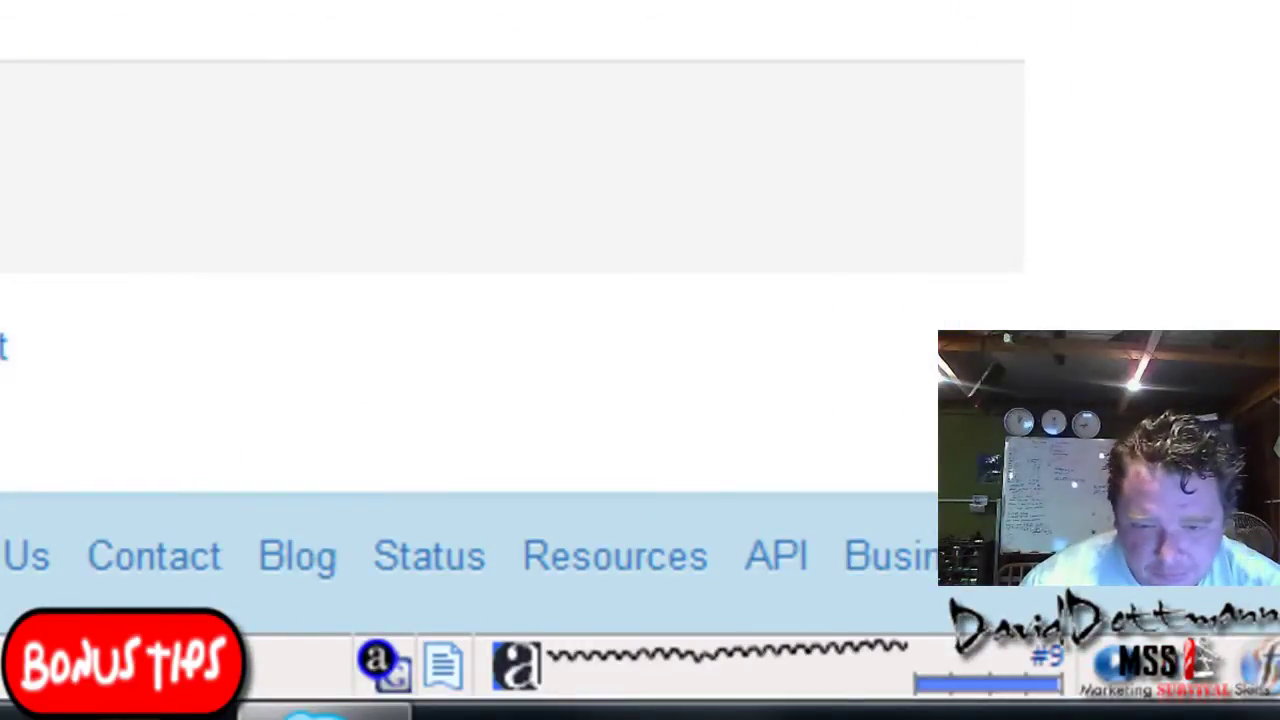
# Step: From Twitter's Resources, list all widgets and open the Profile Widget for My Website
pyautogui.click(635, 583)
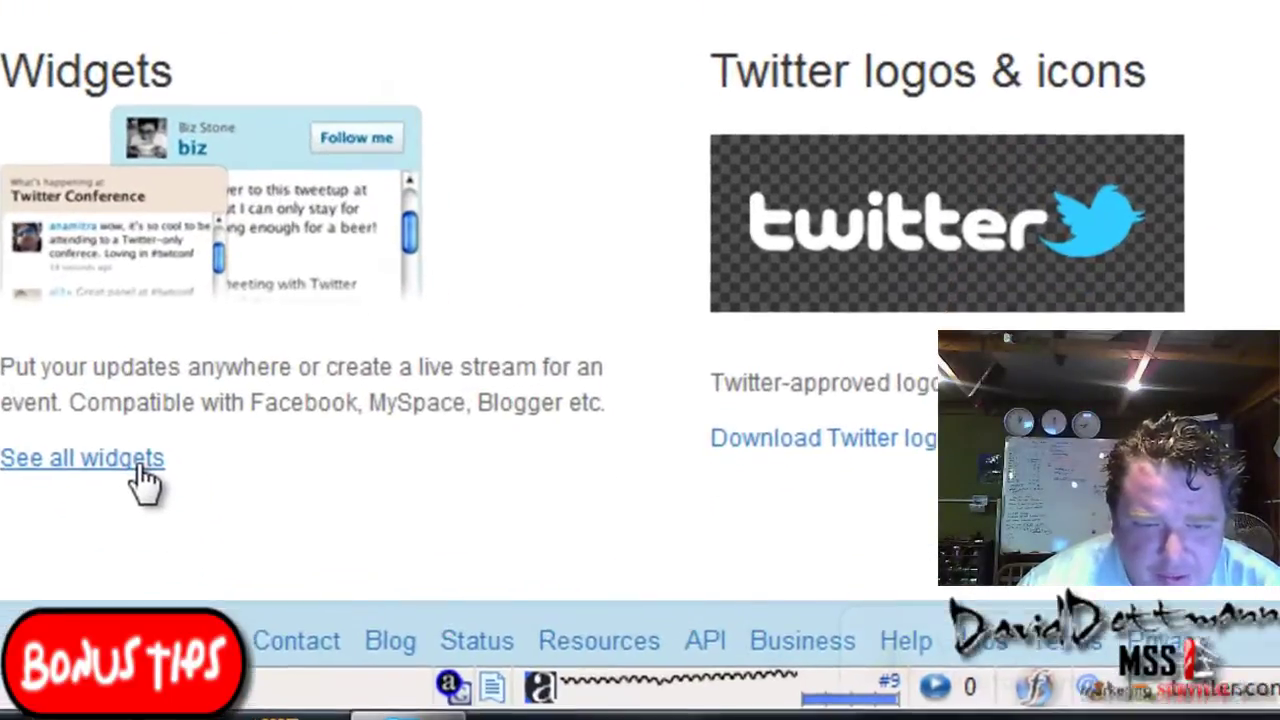
pyautogui.click(140, 462)
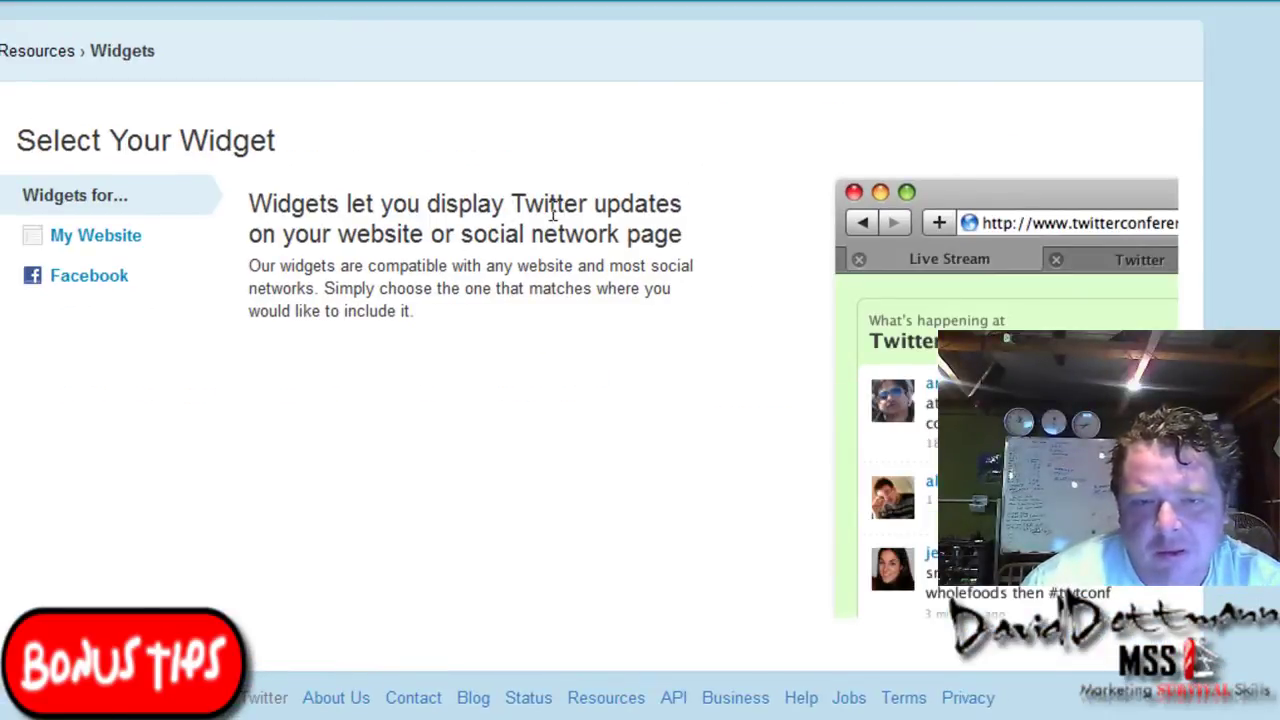
pyautogui.click(80, 245)
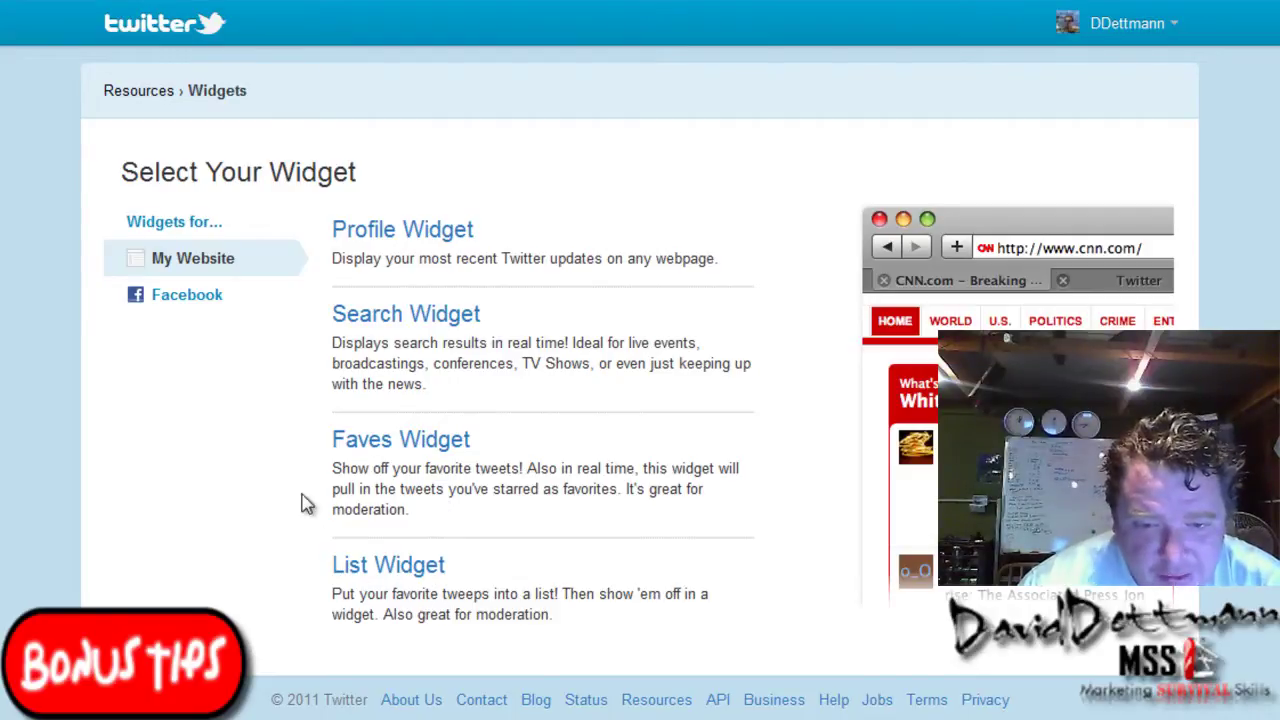
pyautogui.click(388, 241)
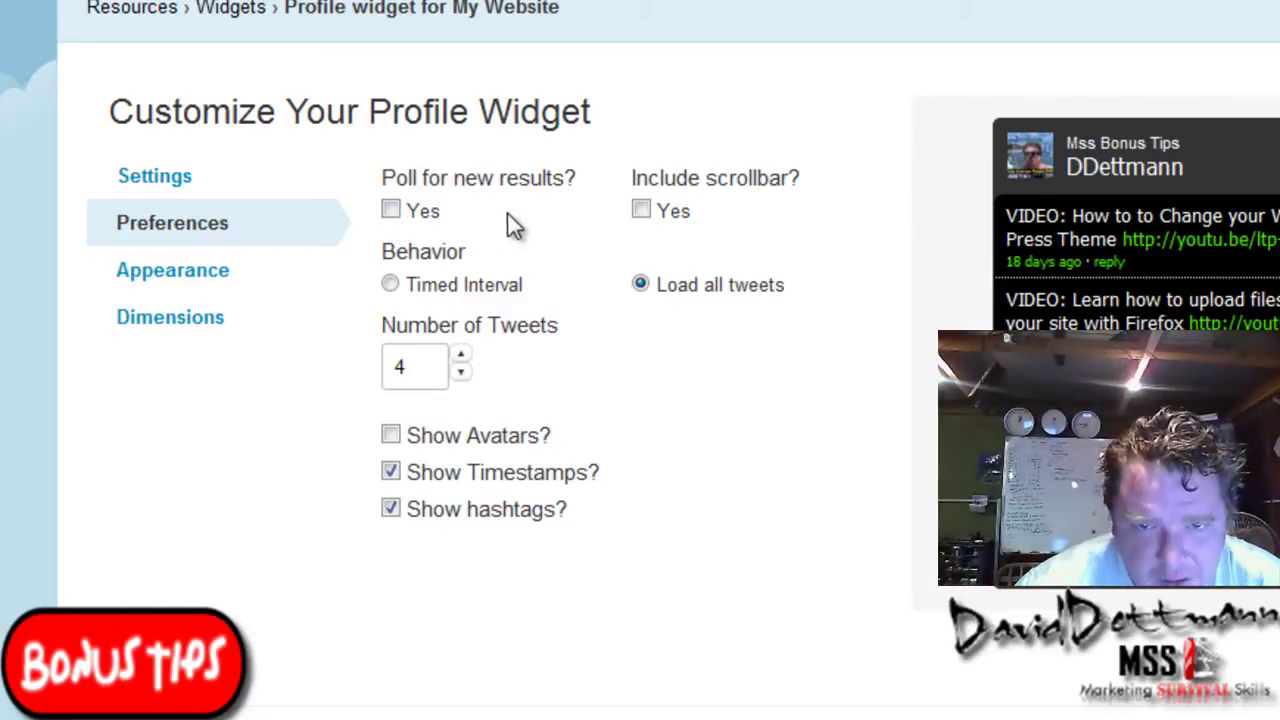
# Step: Include a scrollbar in the profile widget's preferences and go to its appearance settings
pyautogui.click(641, 210)
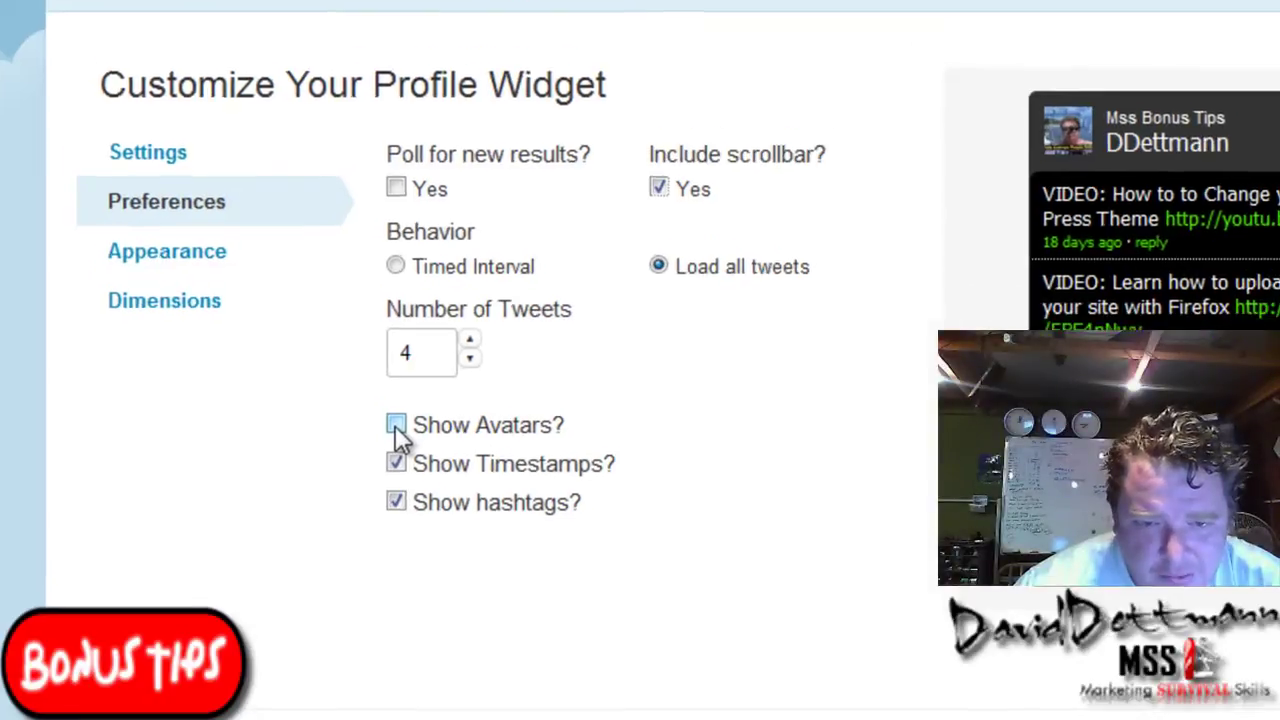
pyautogui.click(390, 436)
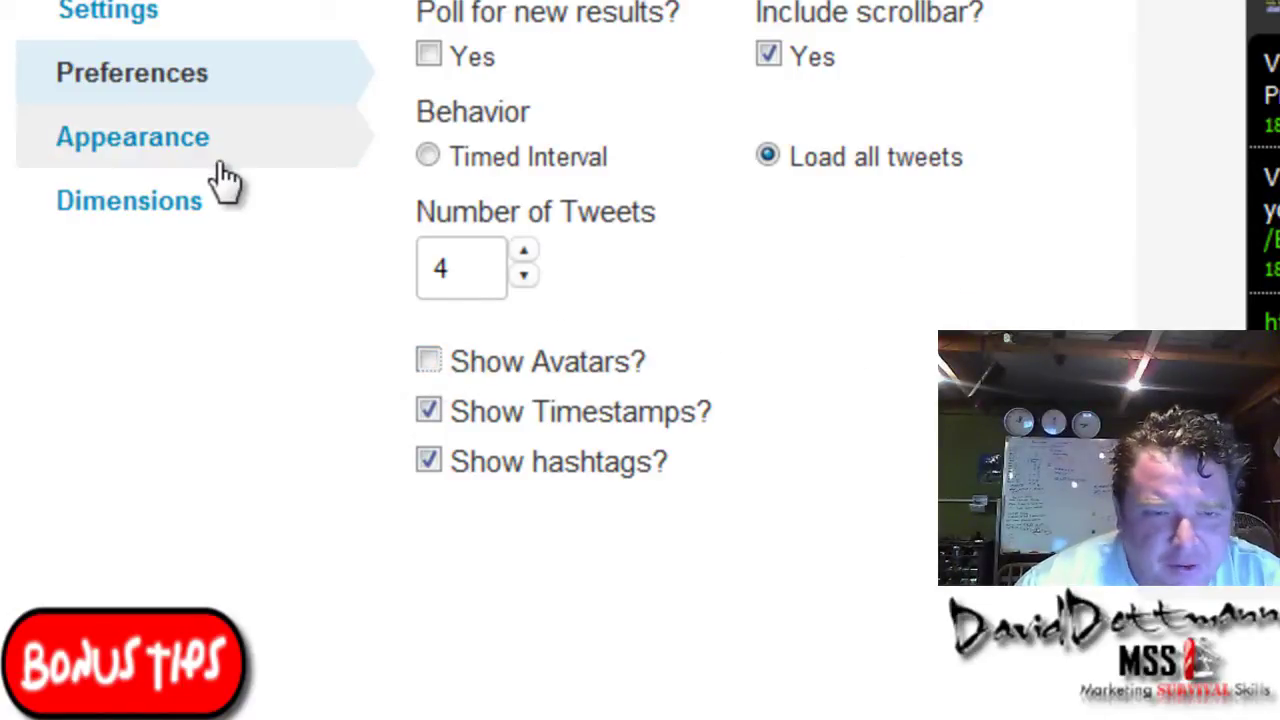
pyautogui.click(135, 155)
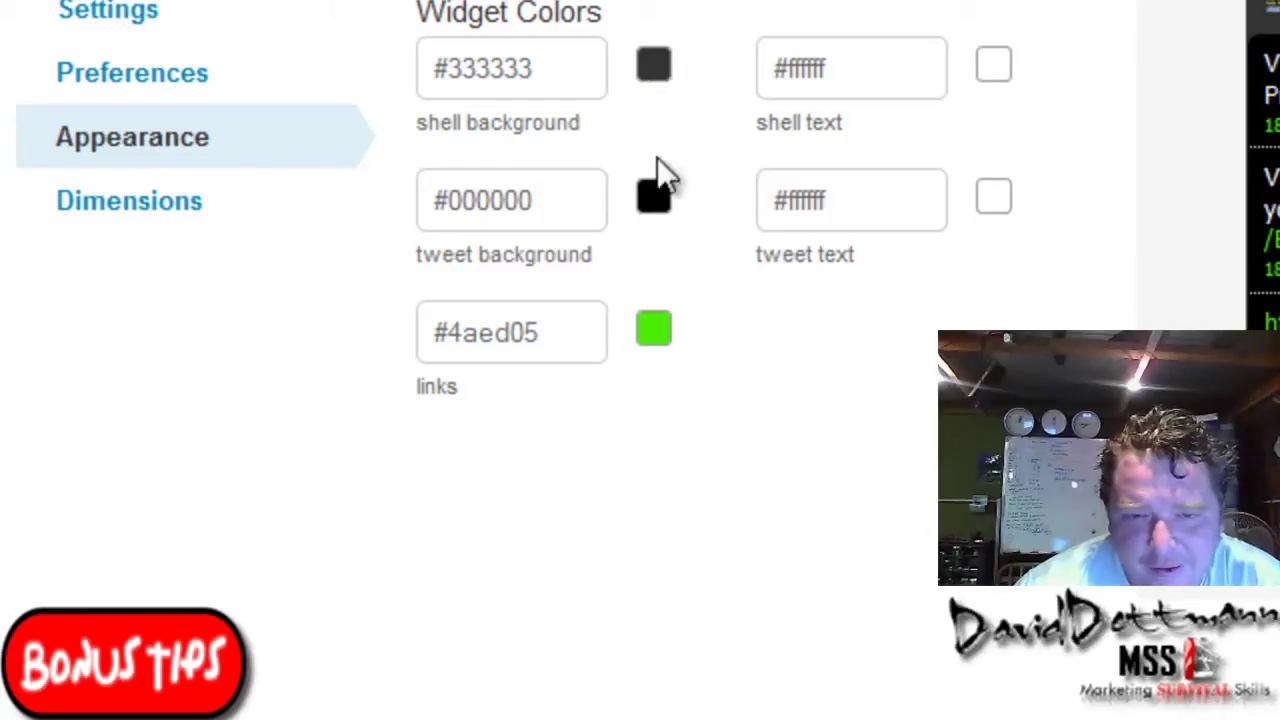
# Step: Set the widget's link colour to dark red #3d0c1a
pyautogui.click(657, 200)
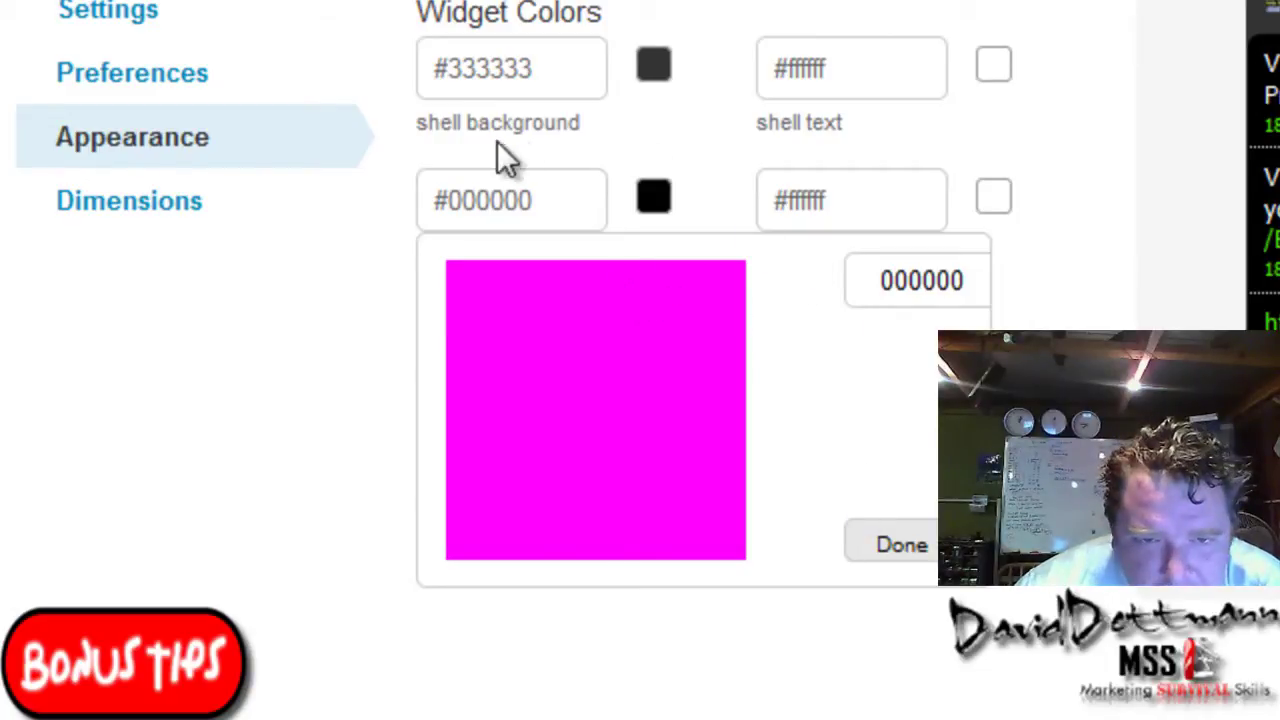
pyautogui.click(657, 129)
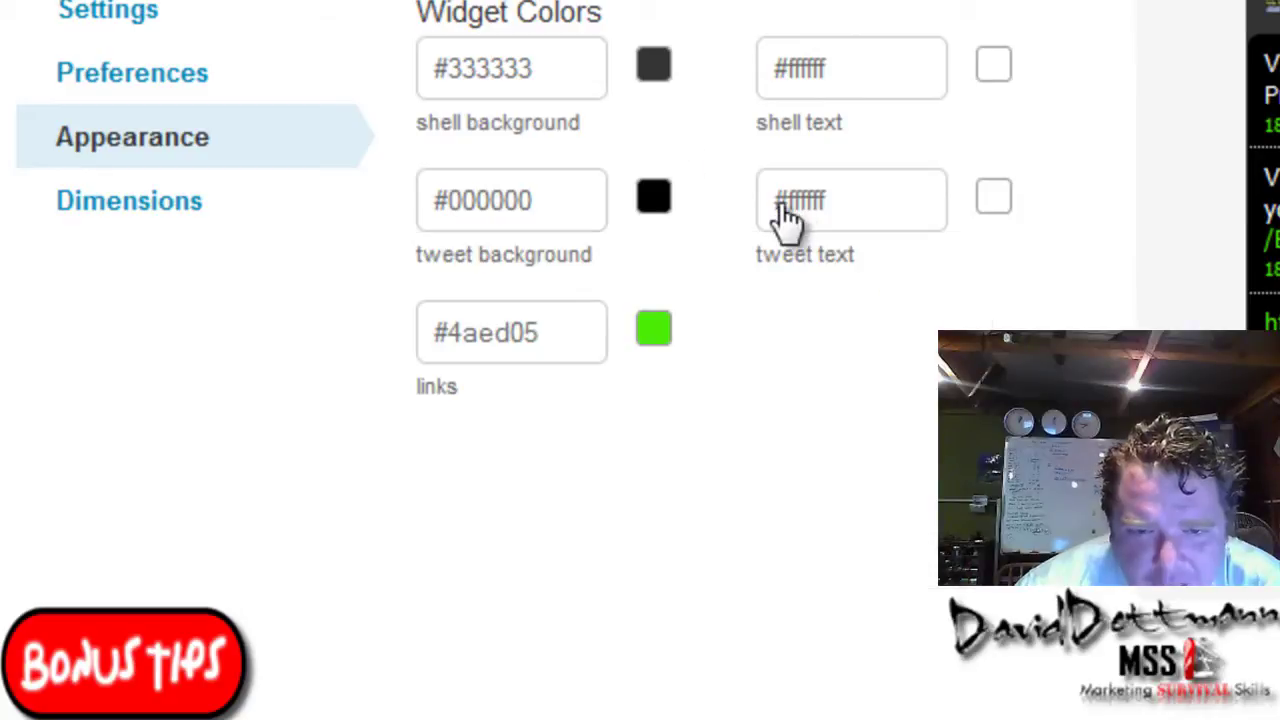
pyautogui.click(655, 333)
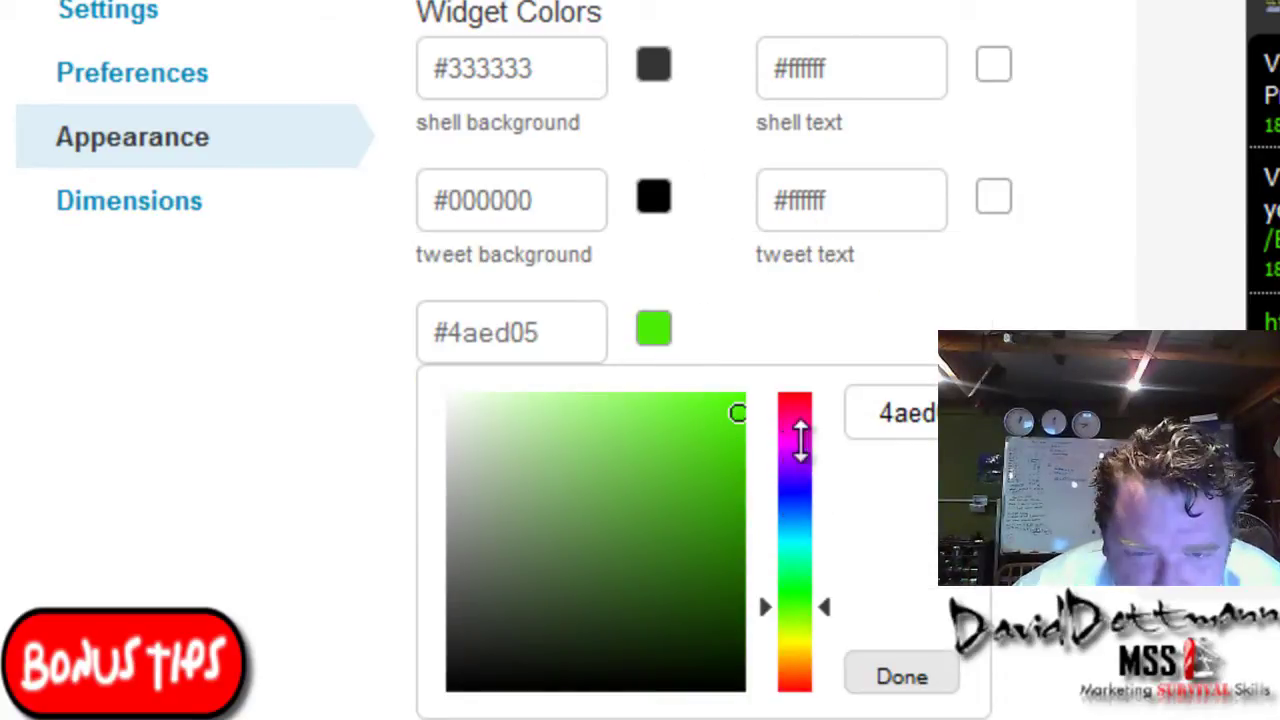
pyautogui.click(804, 409)
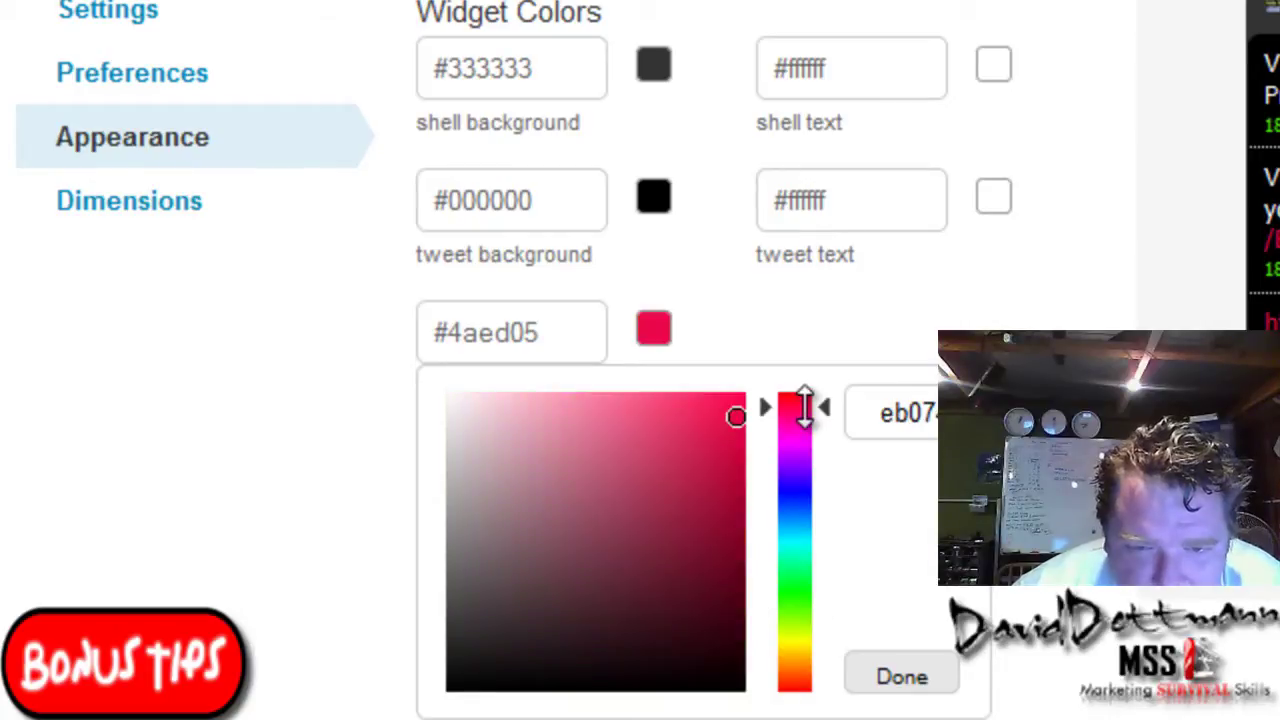
pyautogui.click(716, 627)
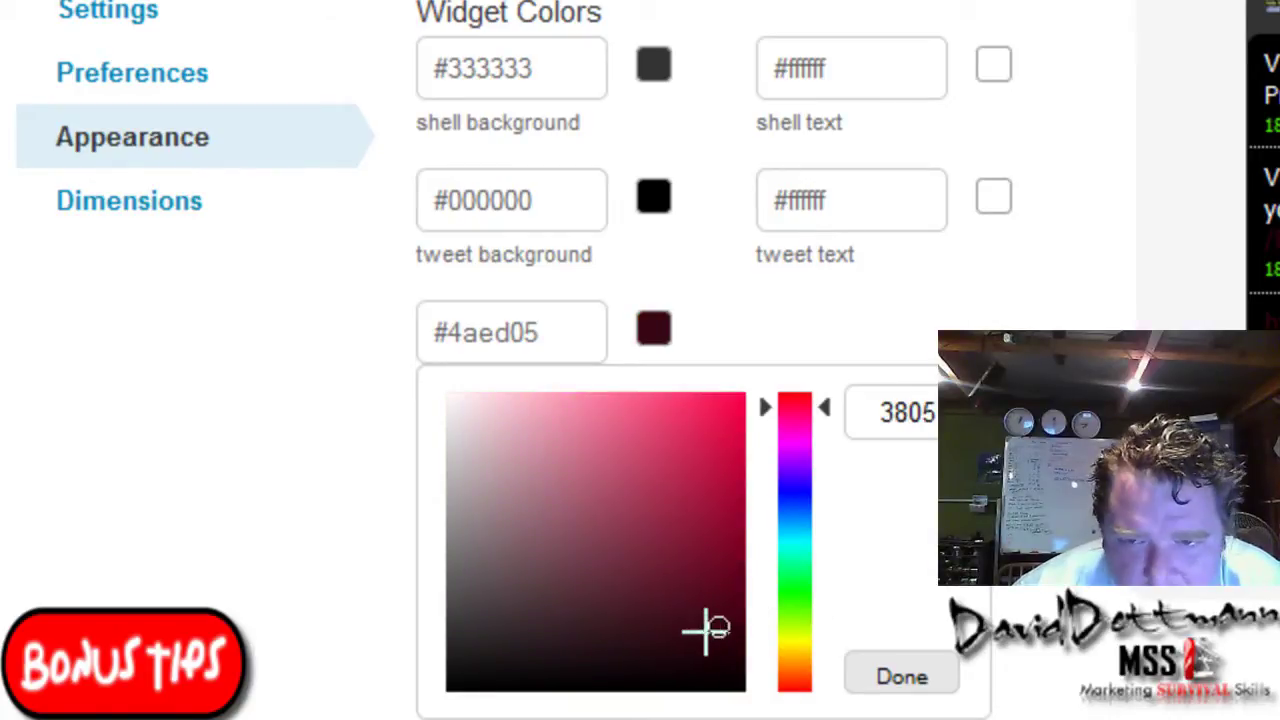
pyautogui.click(686, 620)
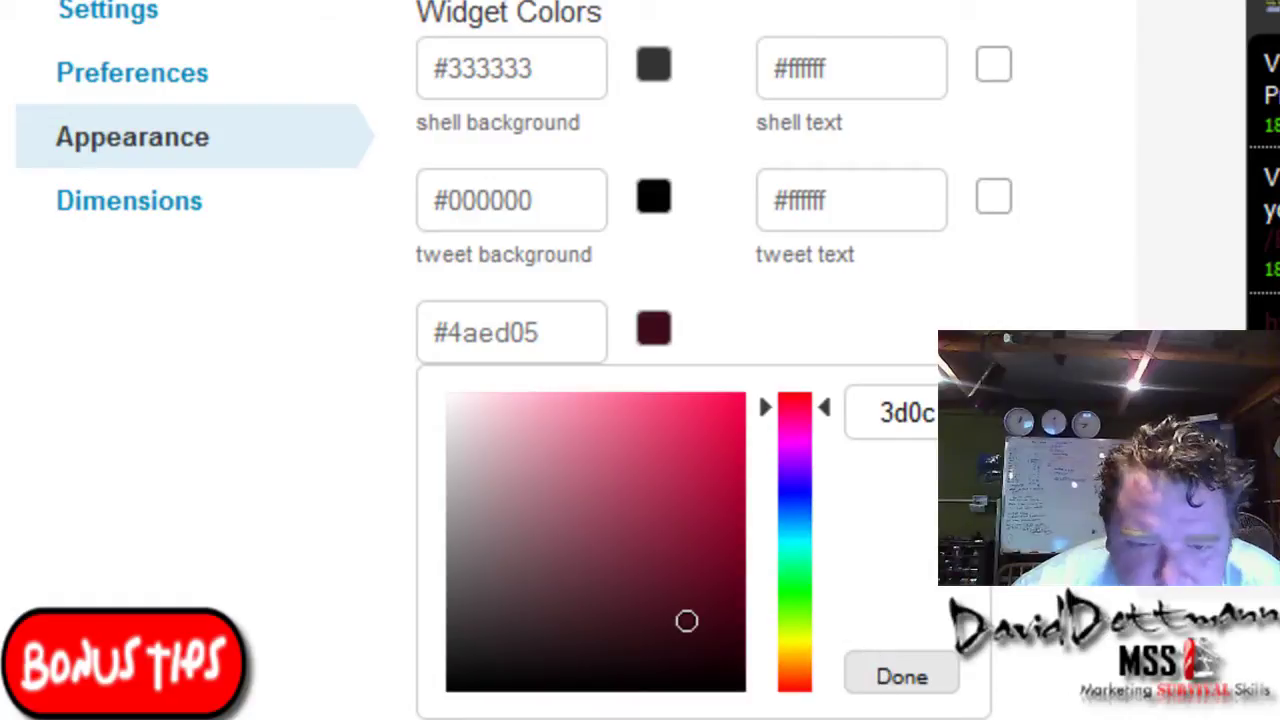
pyautogui.click(229, 540)
# Step: Change the widget's link colour to a dark green and confirm it
pyautogui.click(655, 333)
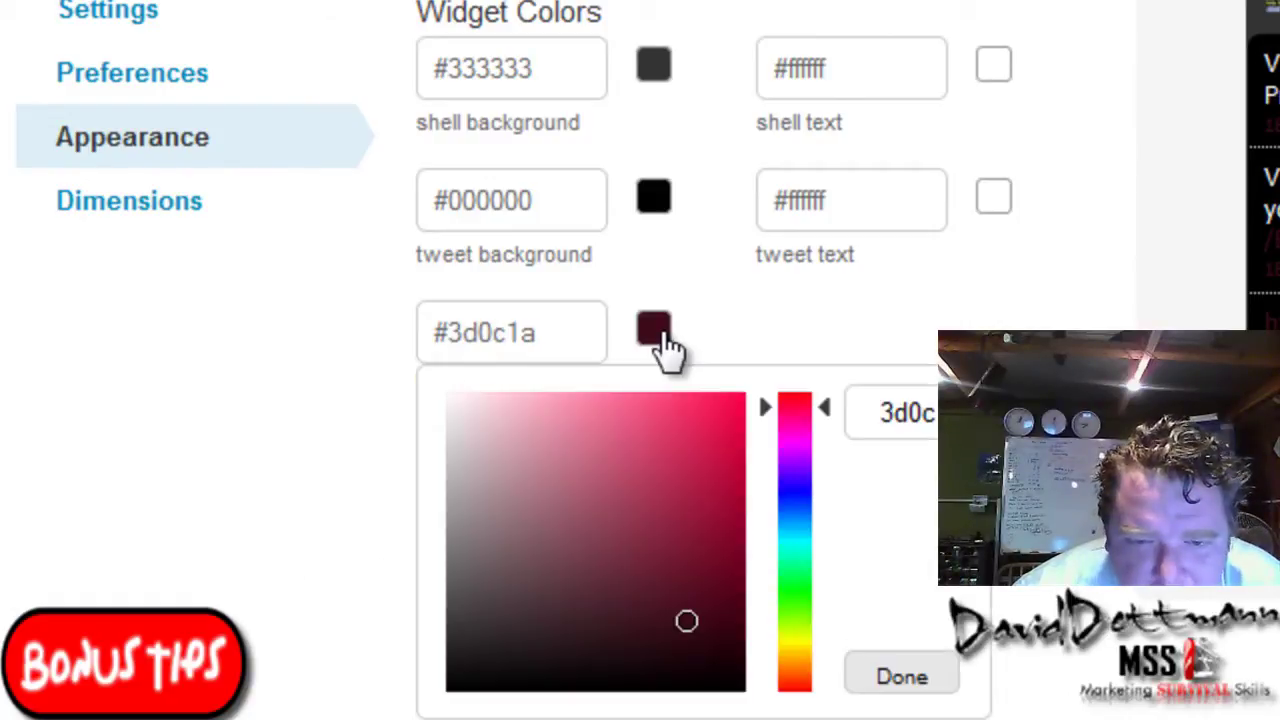
pyautogui.click(794, 572)
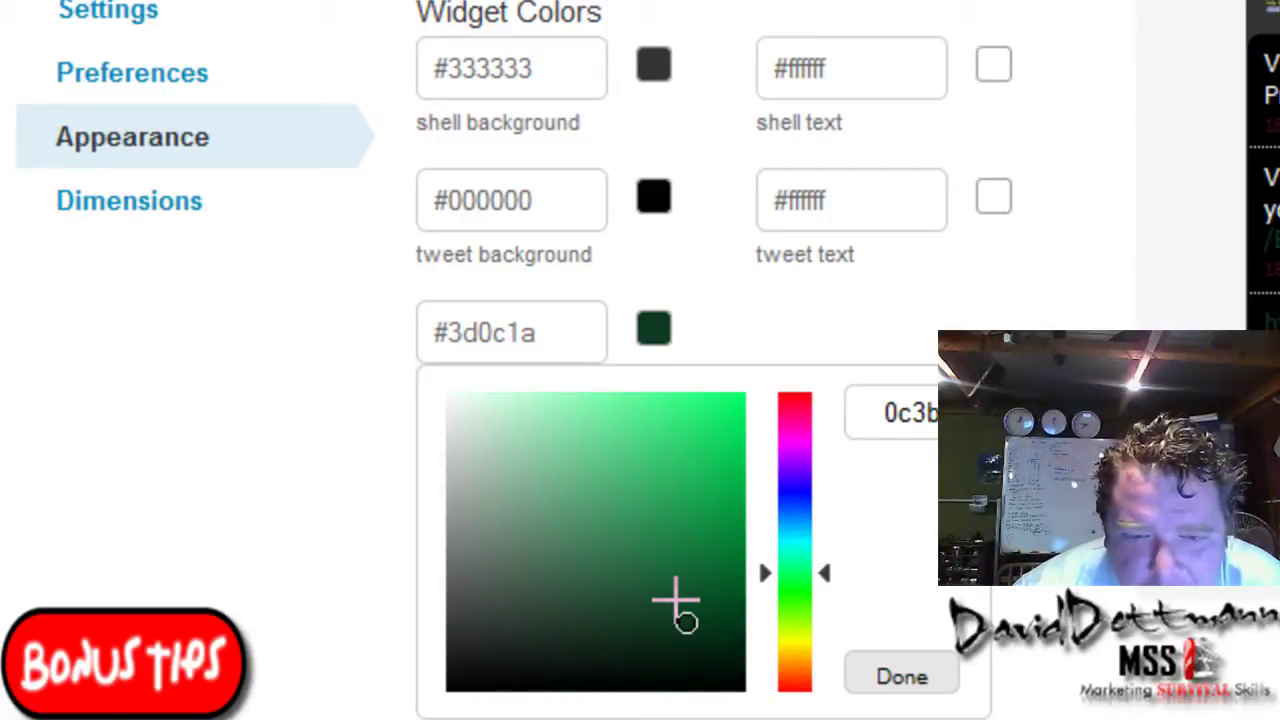
pyautogui.click(902, 678)
# Step: Try dark red, teal #043331 and dark magenta #330419 as the widget's tweet background colour
pyautogui.click(655, 197)
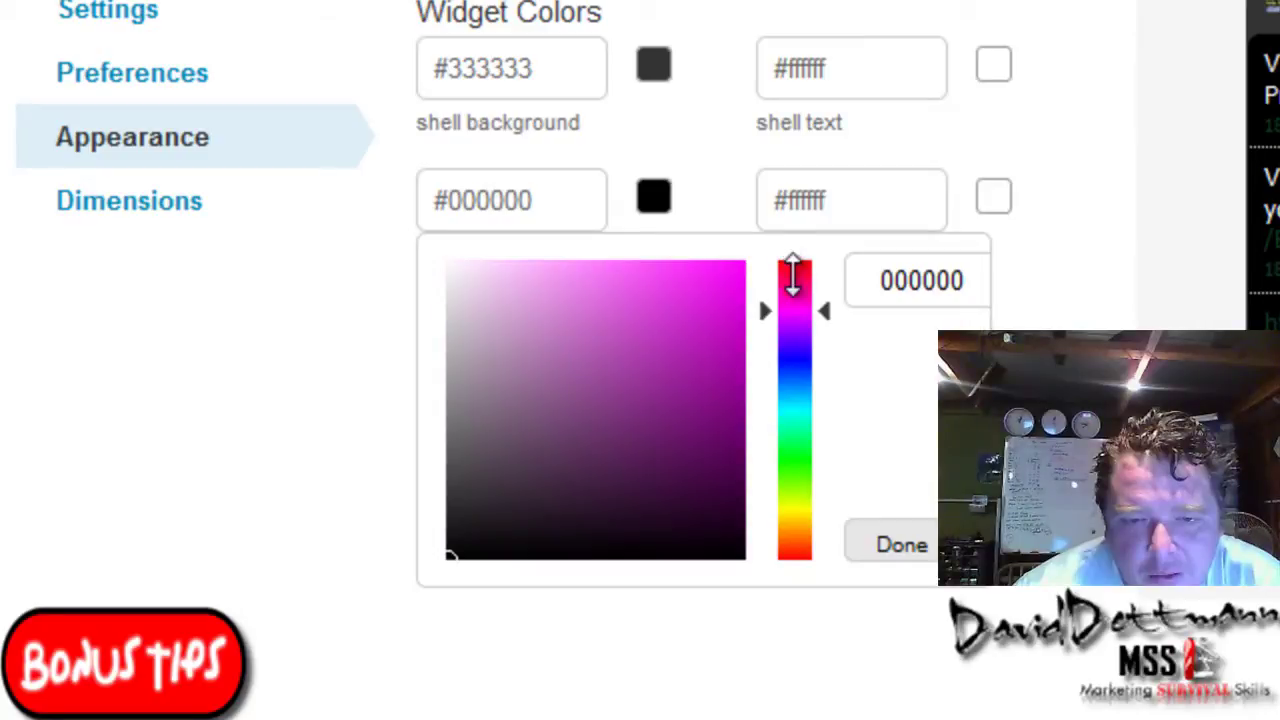
pyautogui.click(792, 274)
pyautogui.click(700, 447)
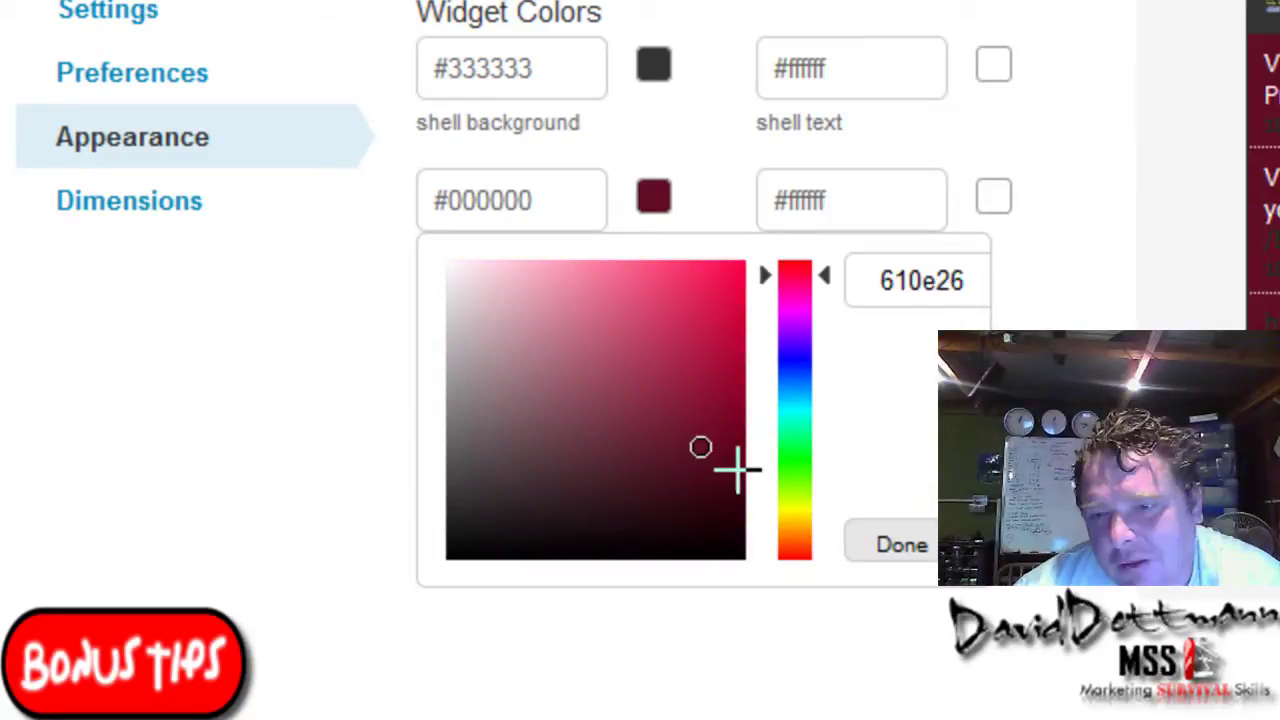
pyautogui.click(736, 469)
pyautogui.click(722, 500)
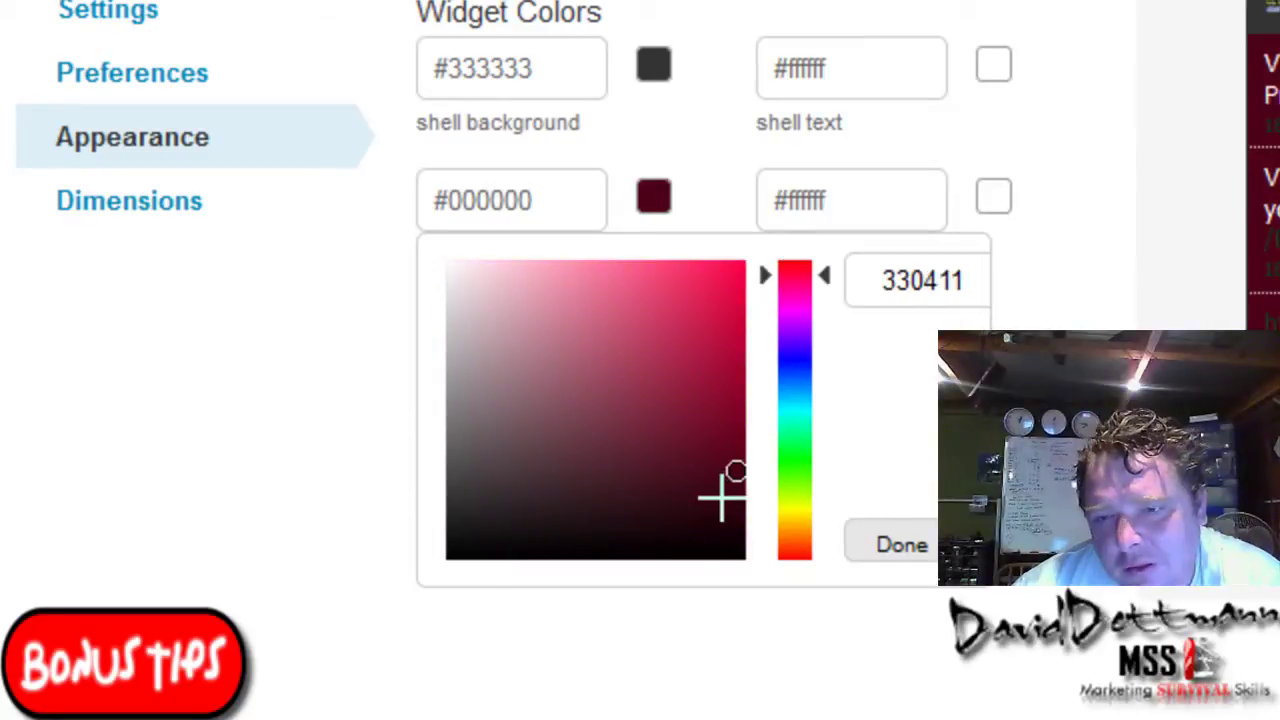
pyautogui.click(782, 413)
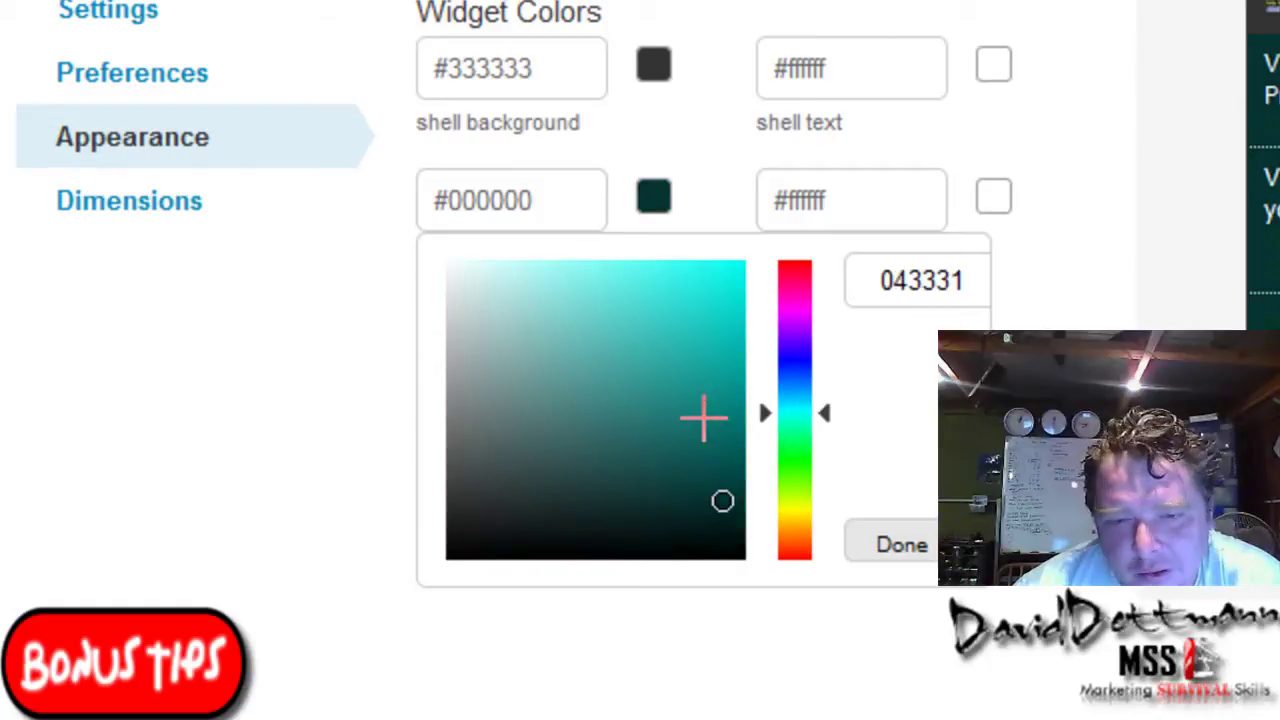
pyautogui.click(796, 282)
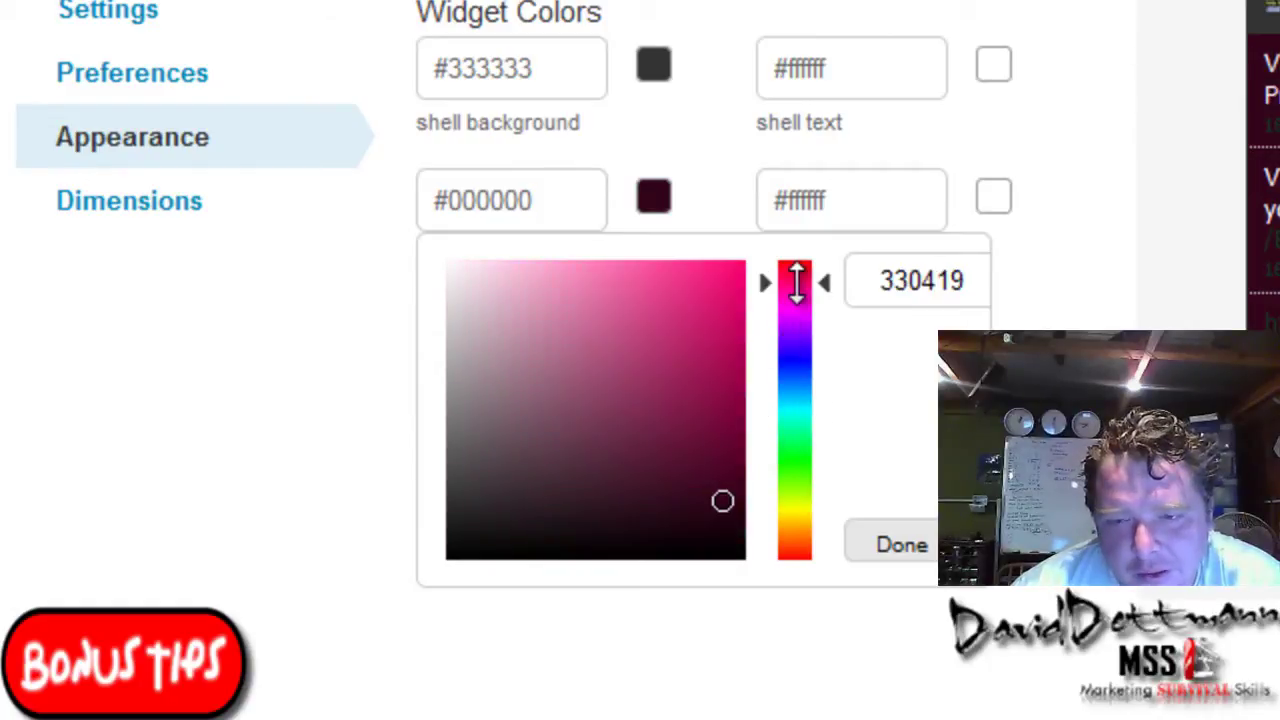
# Step: Try bright pink and near-black shades for the tweet background, finishing on crimson #8f103a
pyautogui.click(706, 325)
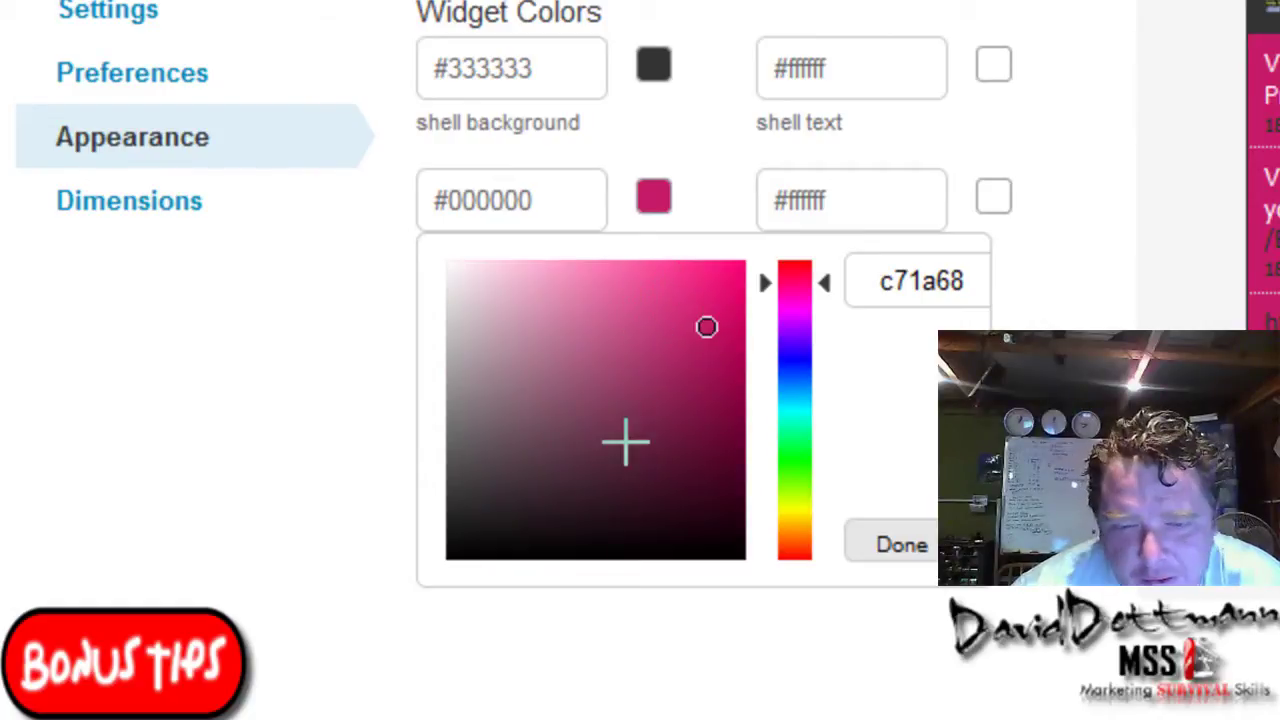
pyautogui.click(704, 527)
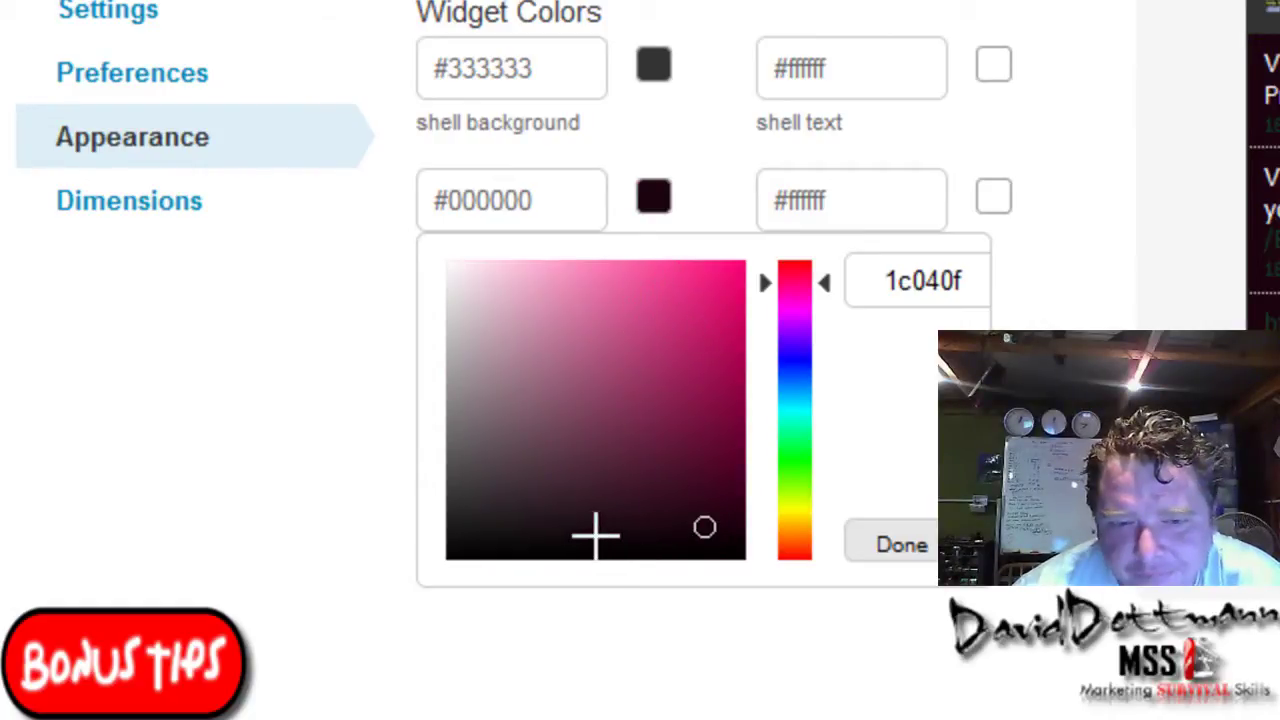
pyautogui.click(475, 548)
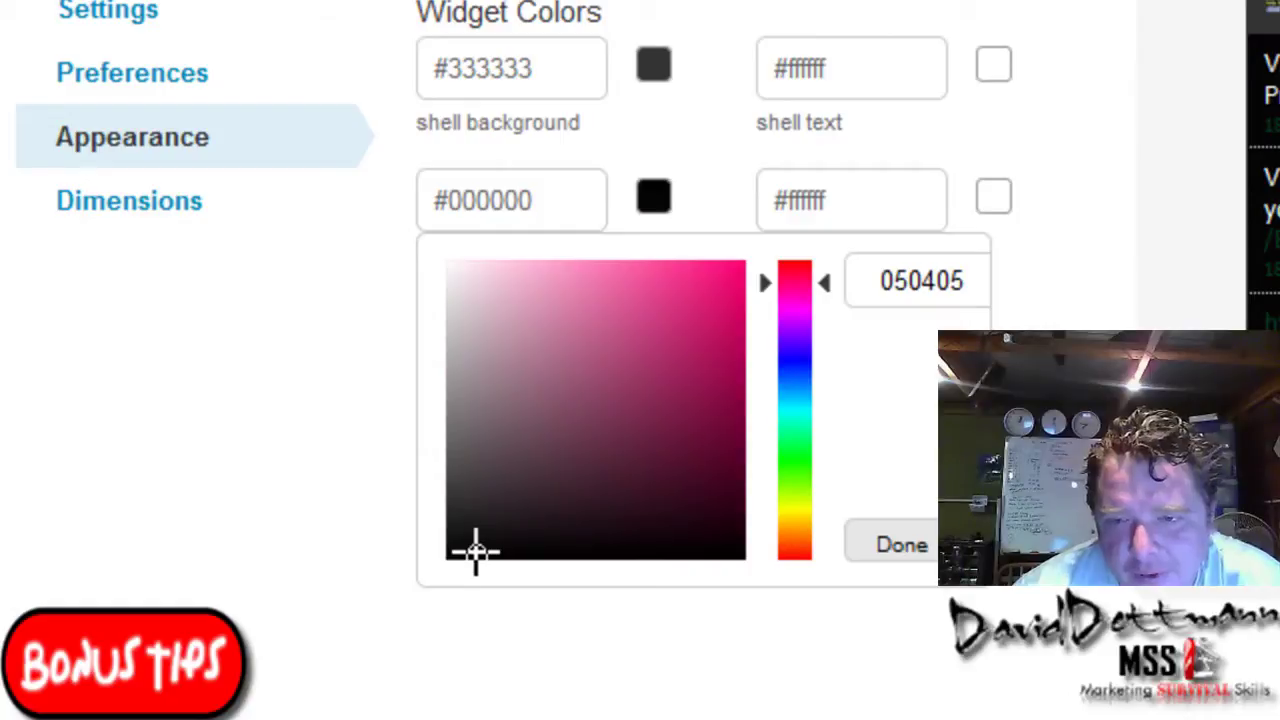
pyautogui.click(473, 536)
pyautogui.click(707, 294)
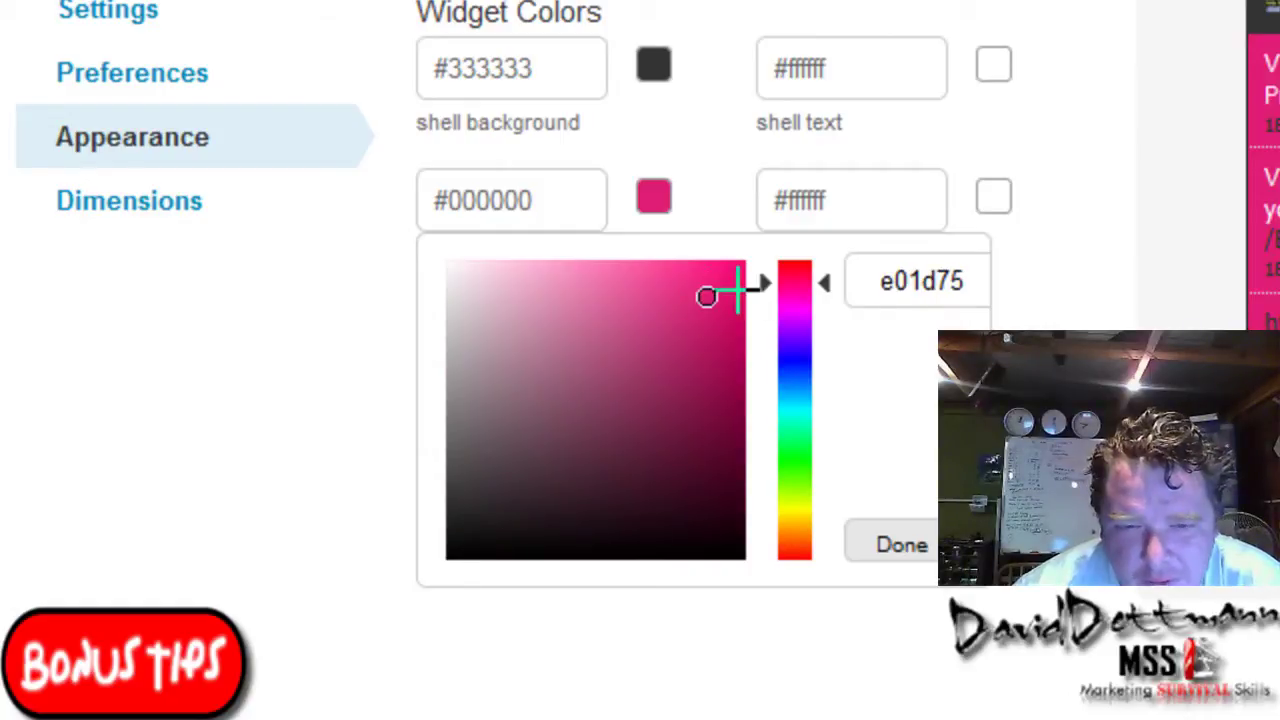
pyautogui.click(794, 277)
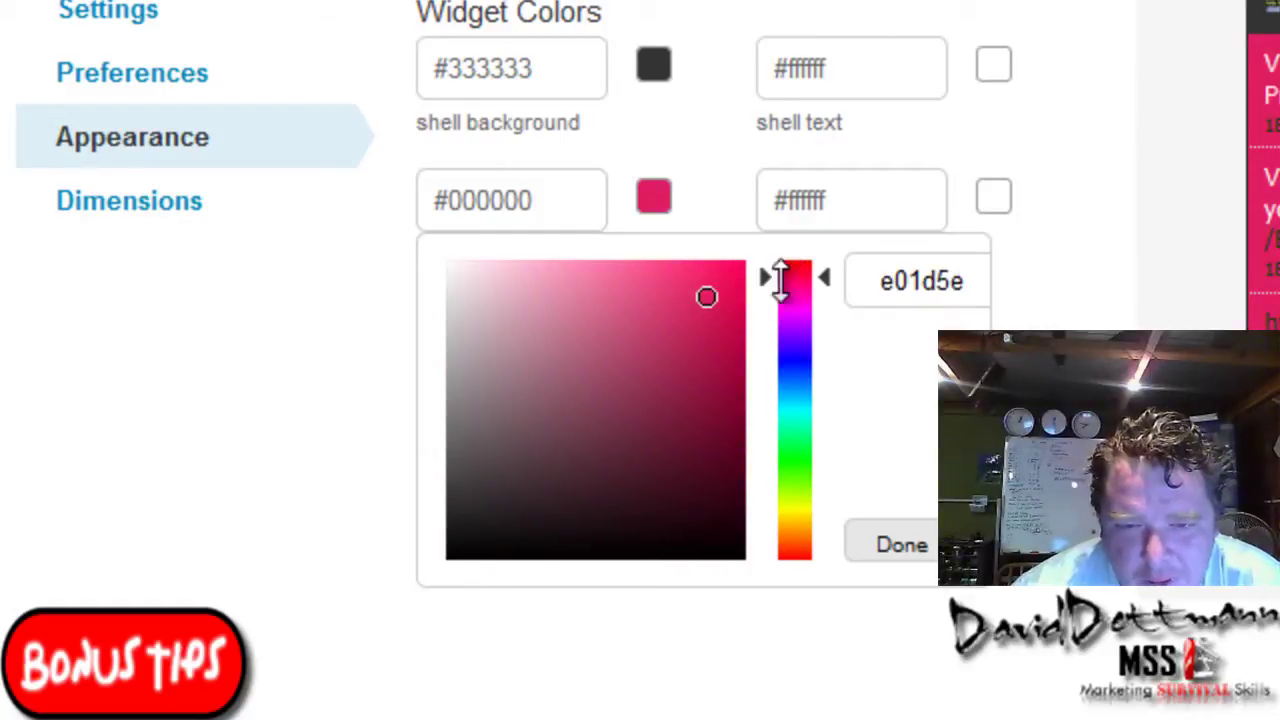
pyautogui.click(717, 331)
pyautogui.click(711, 390)
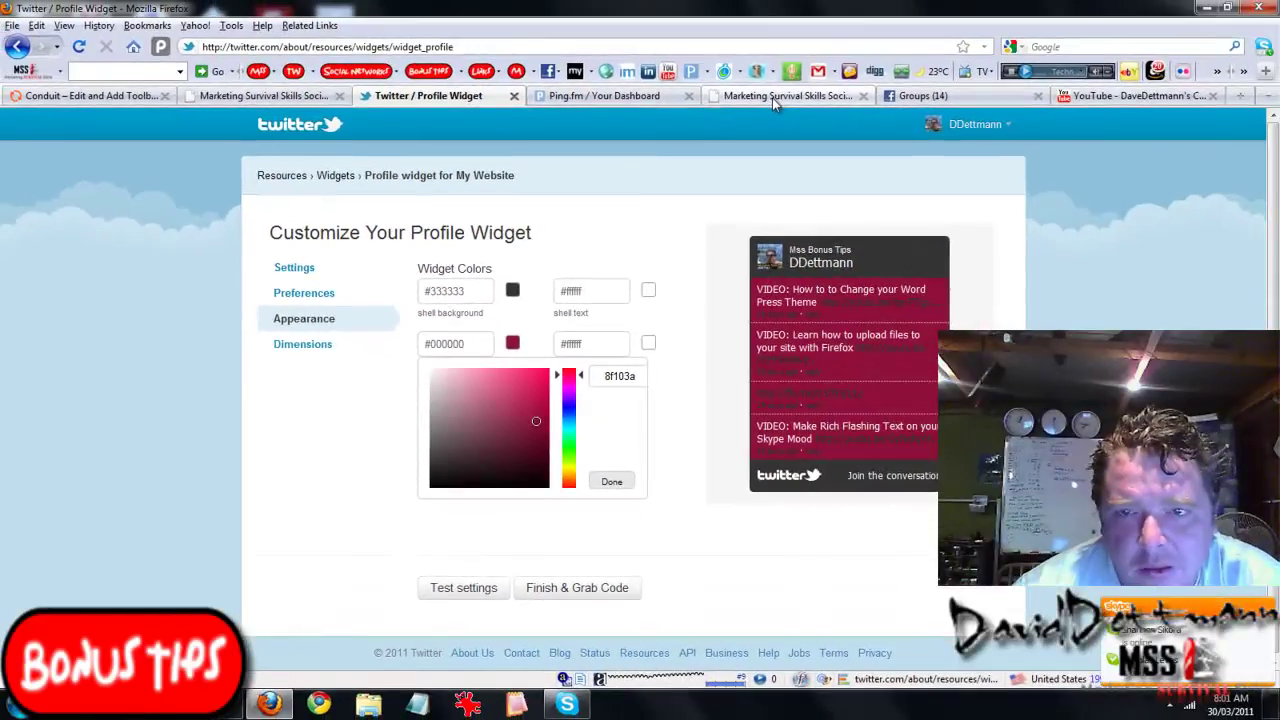
# Step: Check the colour scheme of the Marketing Survival Skills blog, then return to the Twitter profile widget page
pyautogui.click(772, 98)
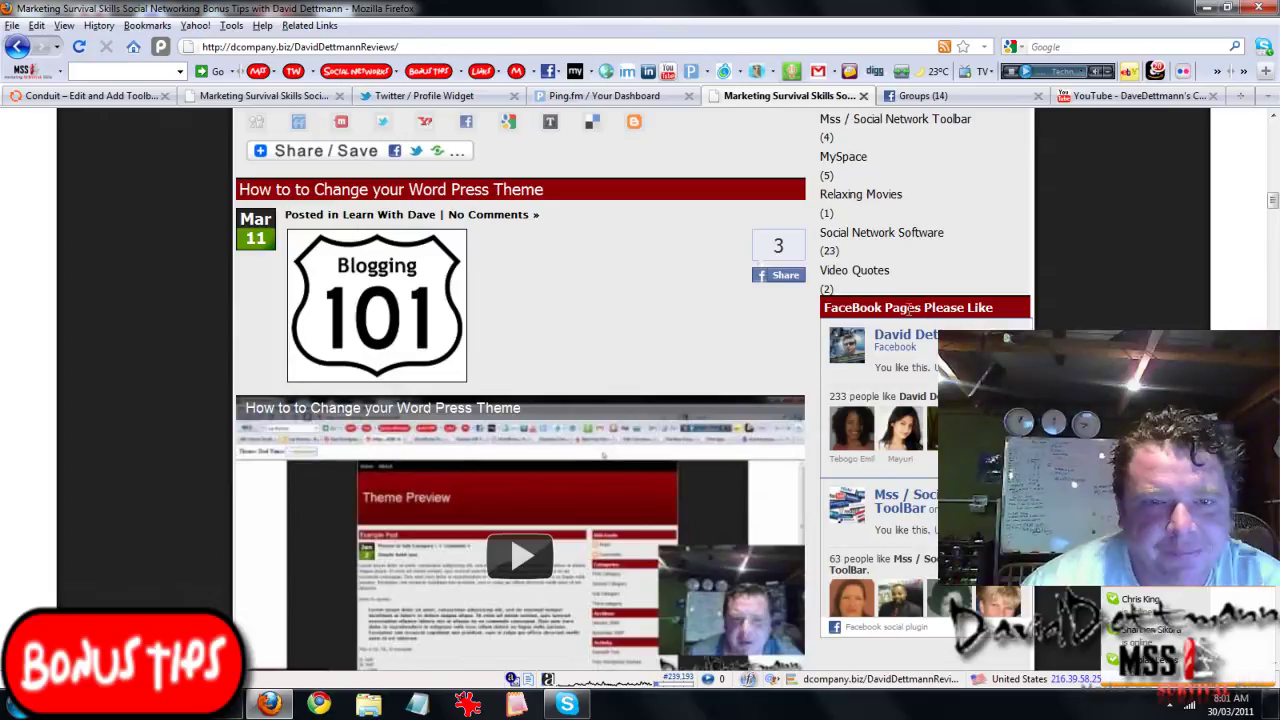
pyautogui.click(462, 97)
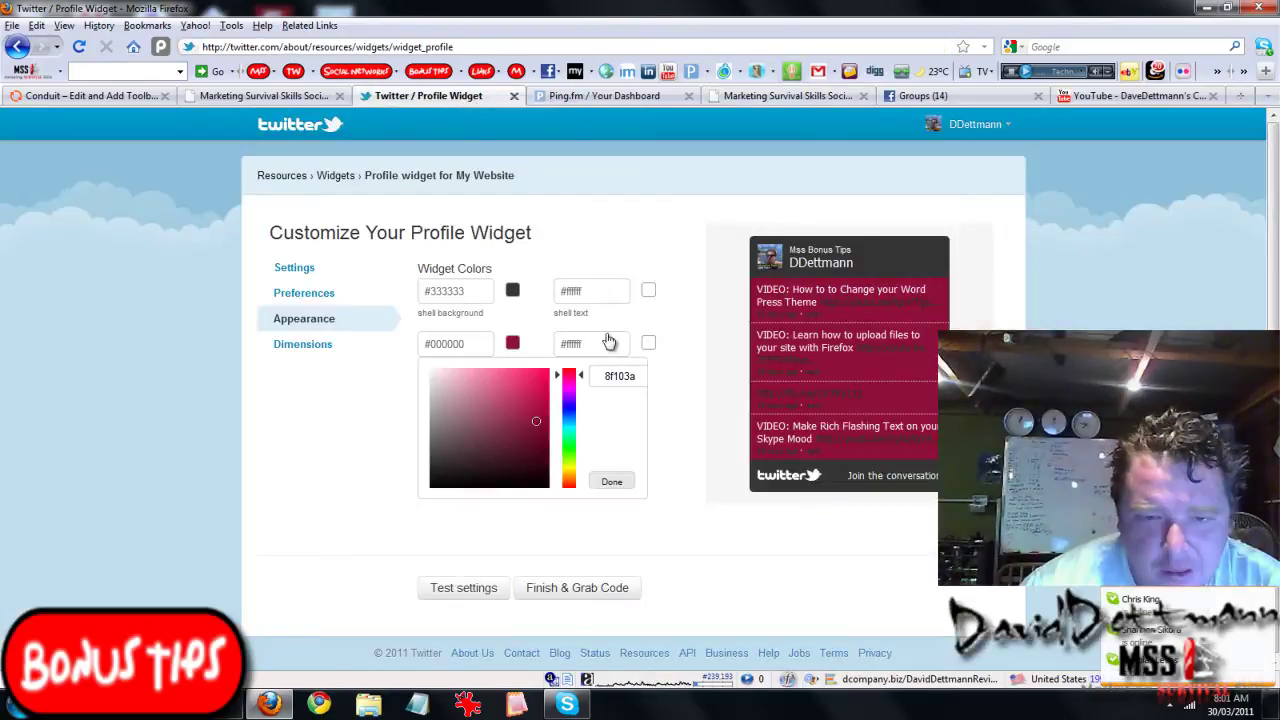
# Step: Try pink #e06e94 and dark shades for the tweet background, set it to near-black #050002 and confirm it
pyautogui.click(540, 376)
pyautogui.moveTo(540, 376); pyautogui.dragTo(539, 392)
pyautogui.click(490, 379)
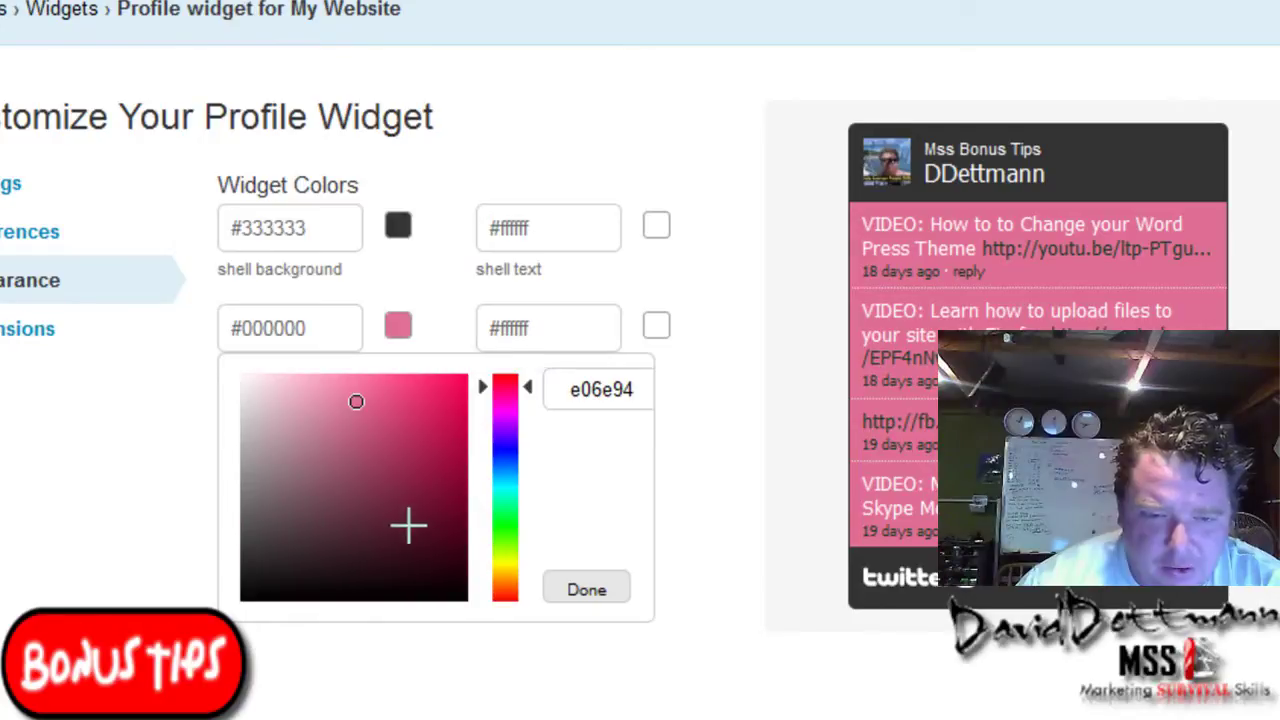
pyautogui.click(250, 604)
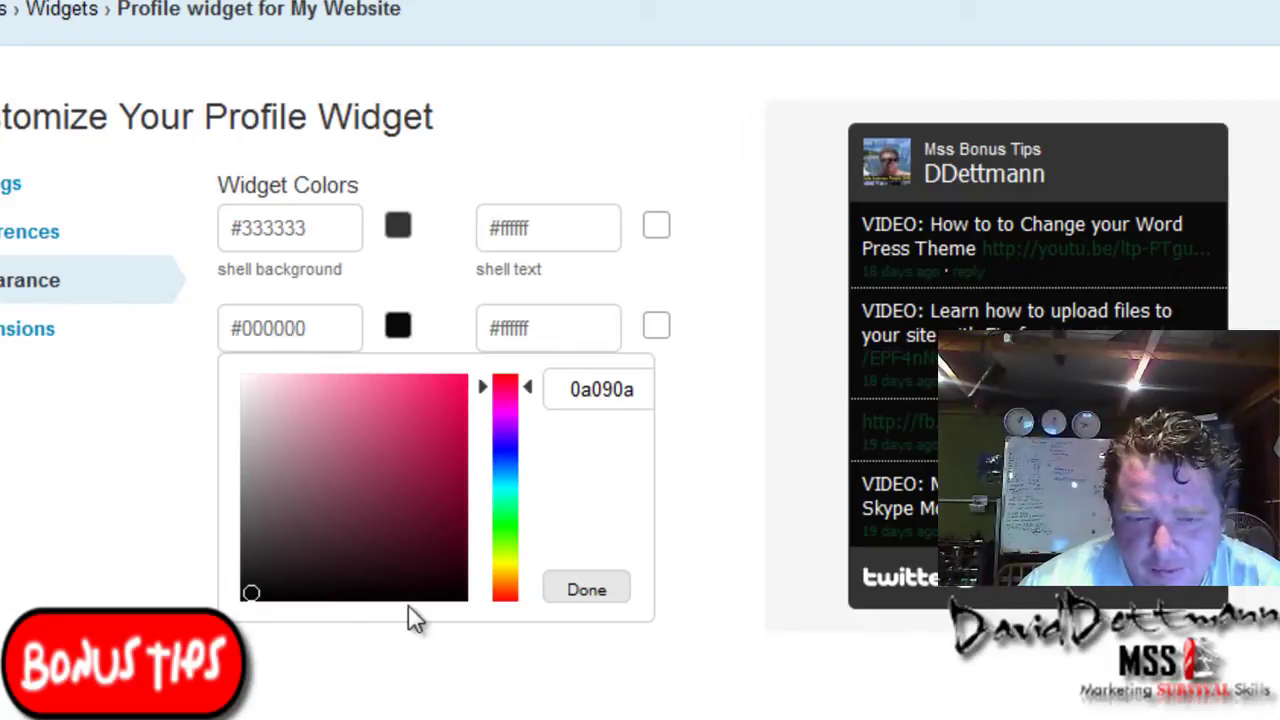
pyautogui.click(457, 594)
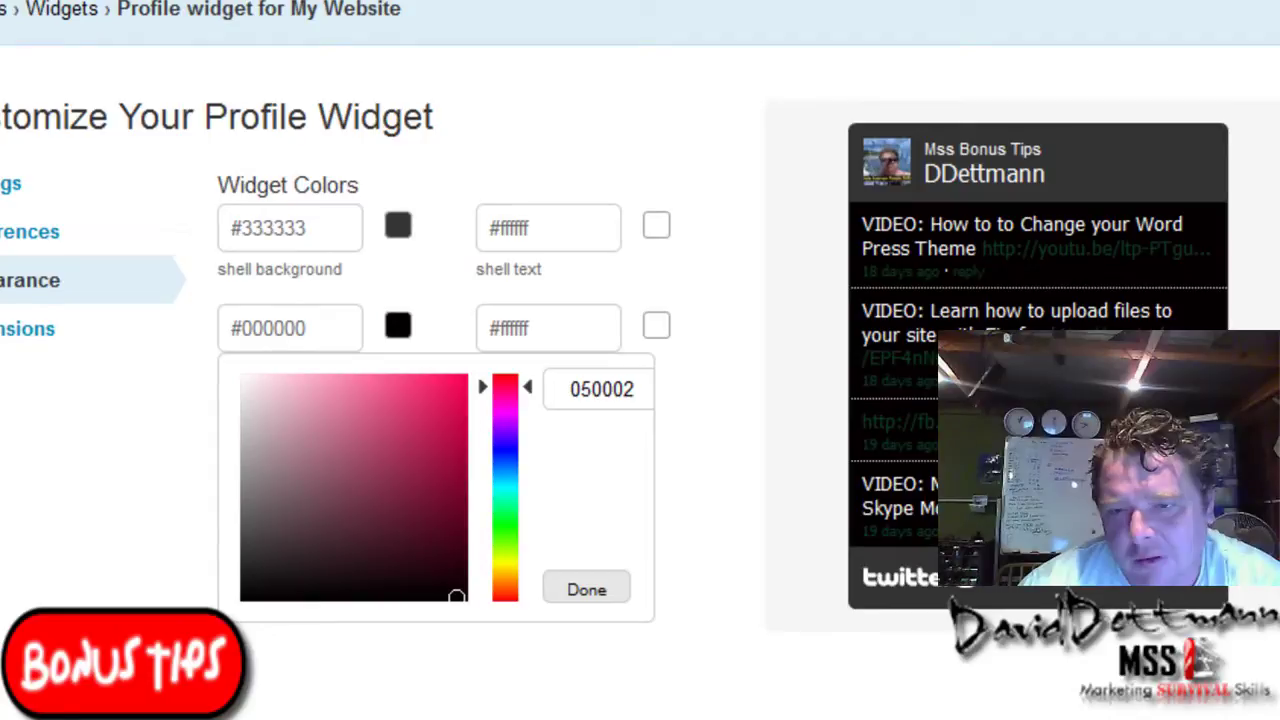
pyautogui.click(549, 590)
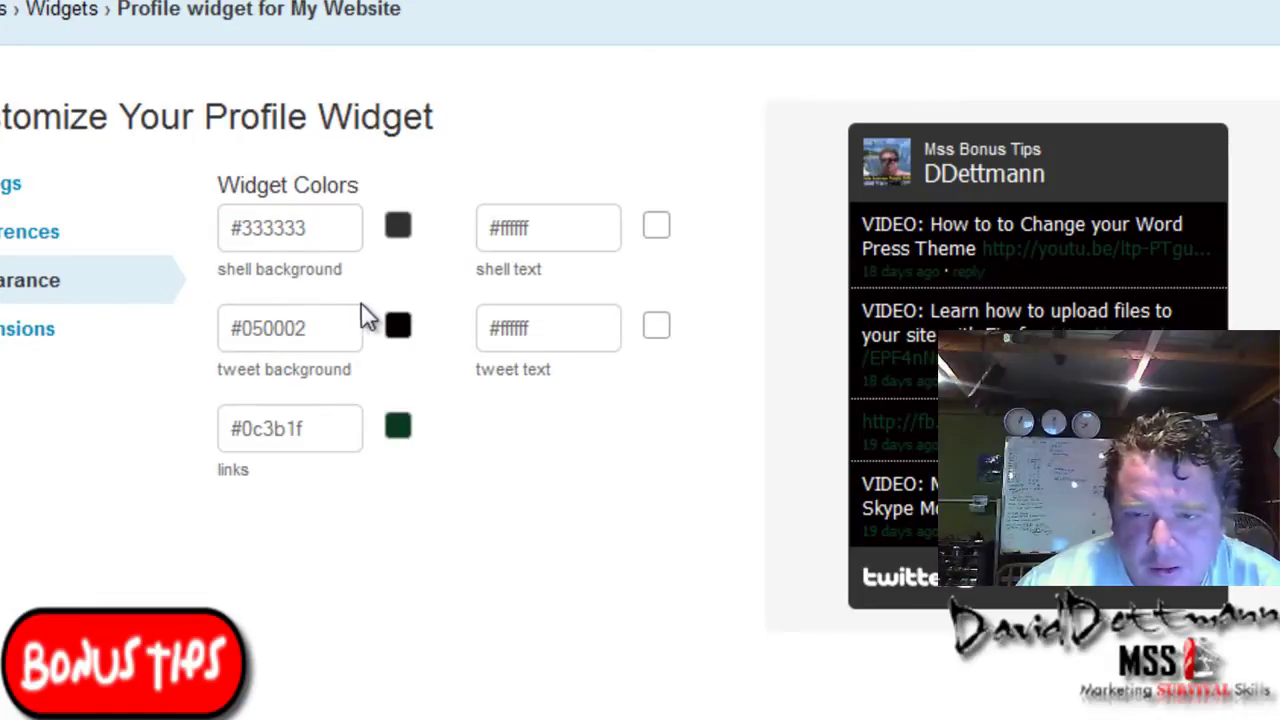
# Step: Switch the shell background to a red hue and try bright #e80c4a, muted #7d273f and very dark #29050f
pyautogui.click(400, 228)
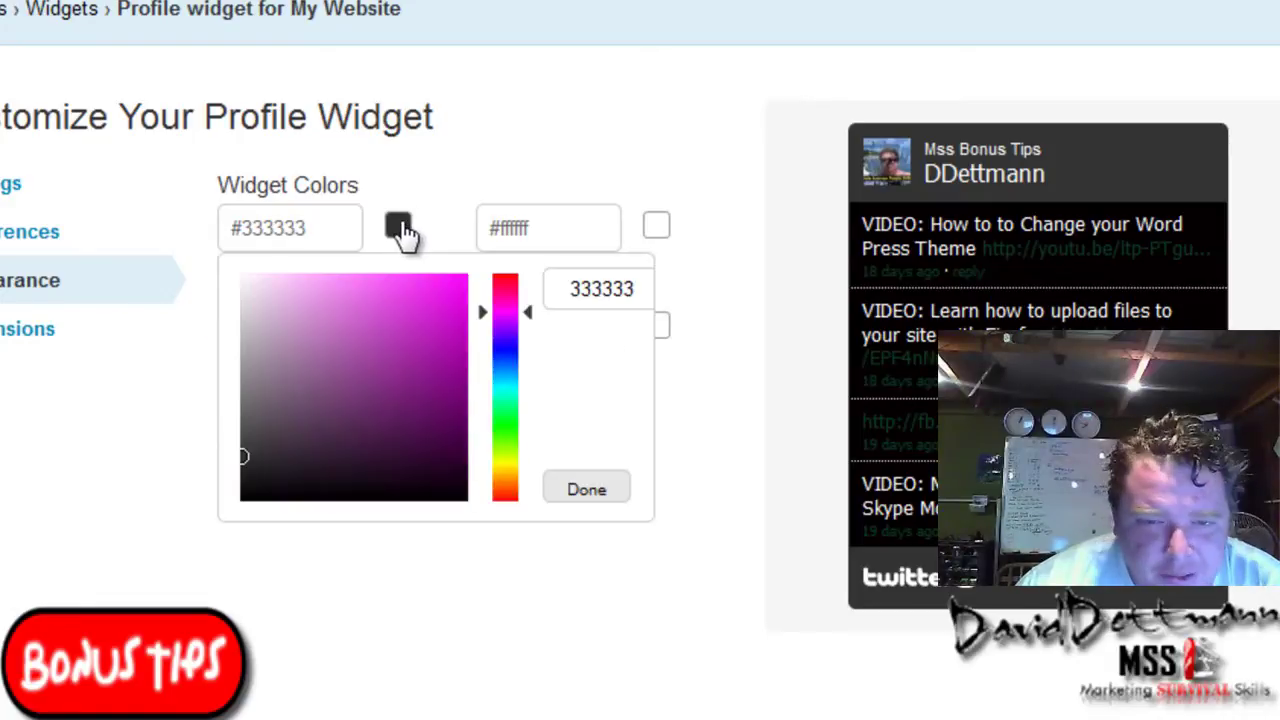
pyautogui.click(505, 285)
pyautogui.click(456, 291)
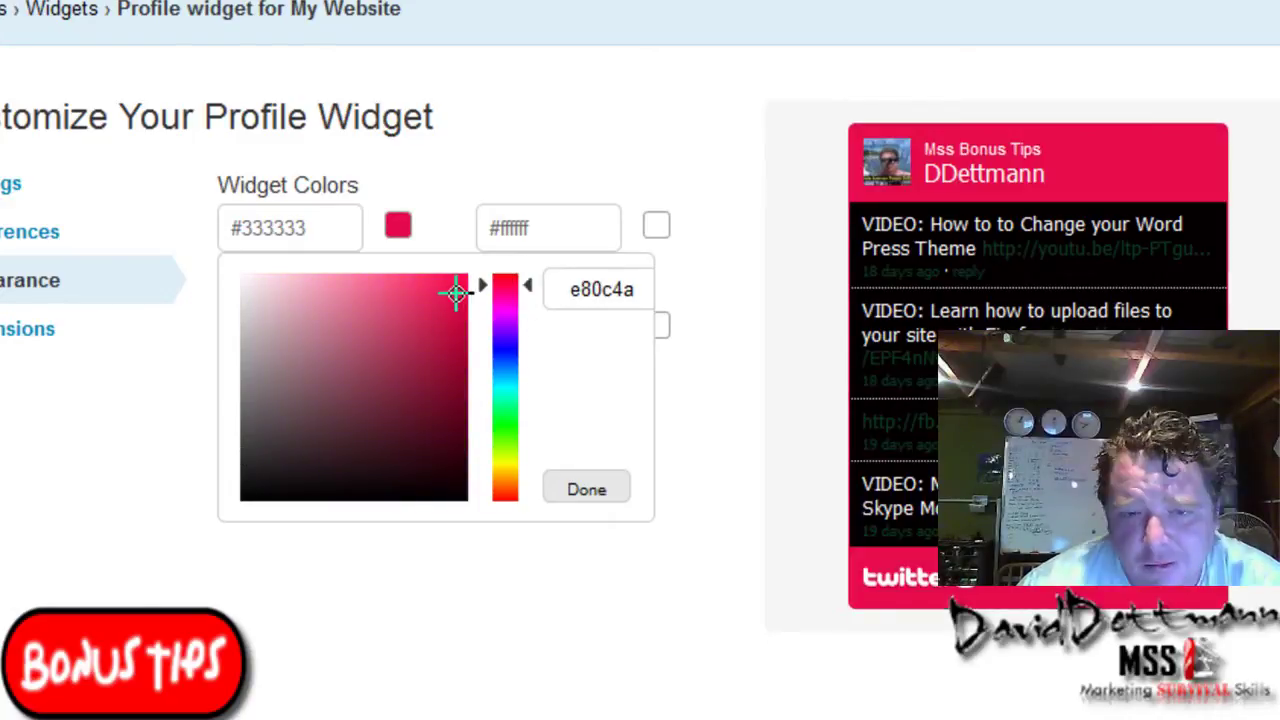
pyautogui.moveTo(456, 300)
pyautogui.mouseDown()
pyautogui.moveTo(449, 334)
pyautogui.moveTo(391, 354)
pyautogui.moveTo(396, 388)
pyautogui.mouseUp()
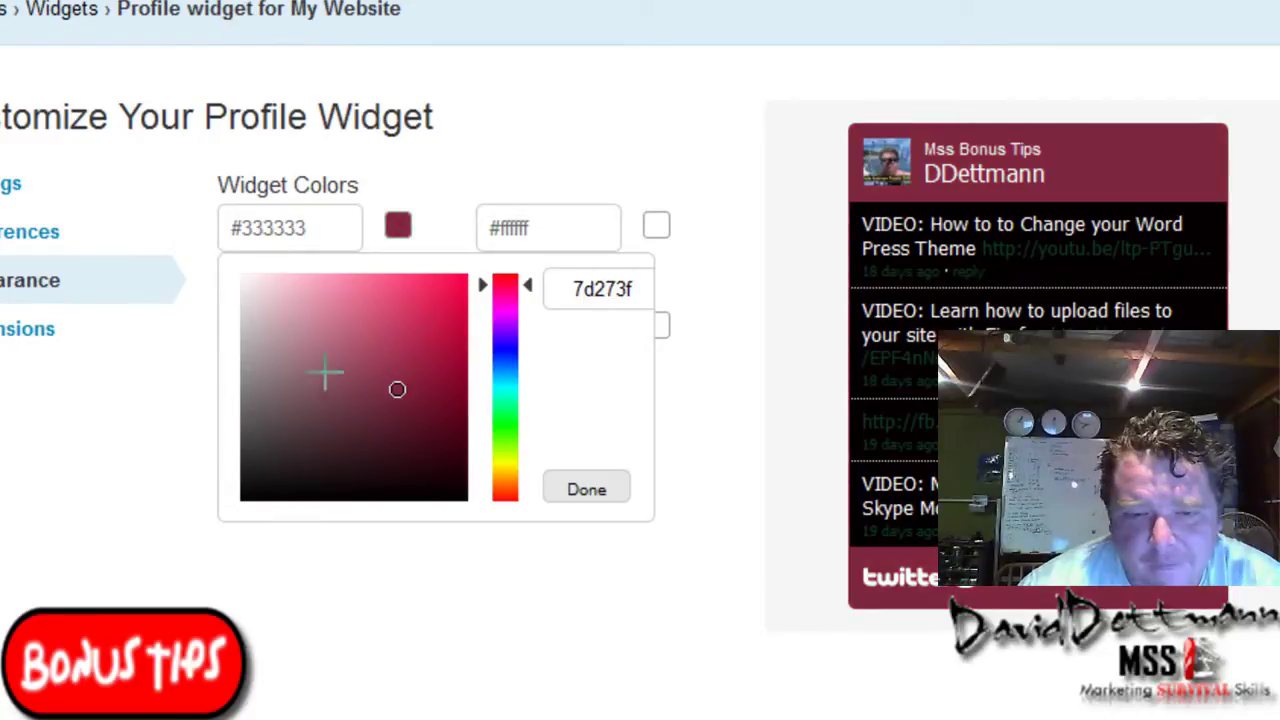
pyautogui.click(436, 463)
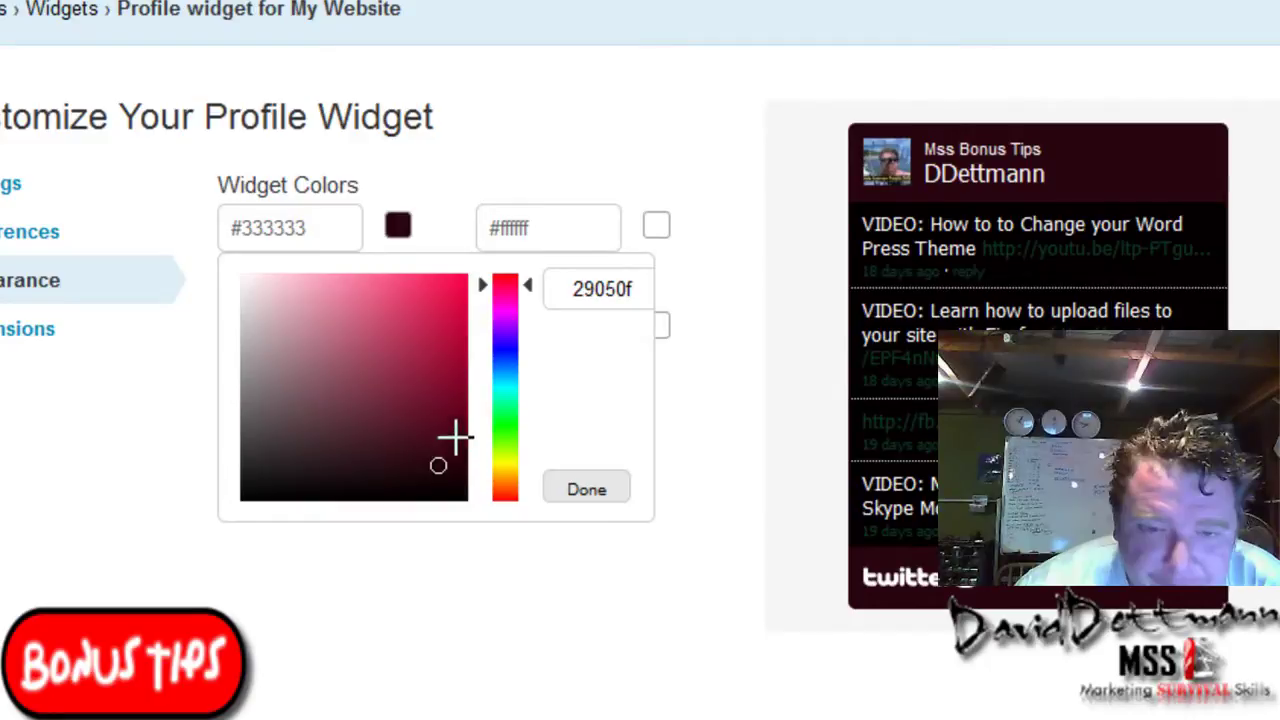
pyautogui.click(452, 452)
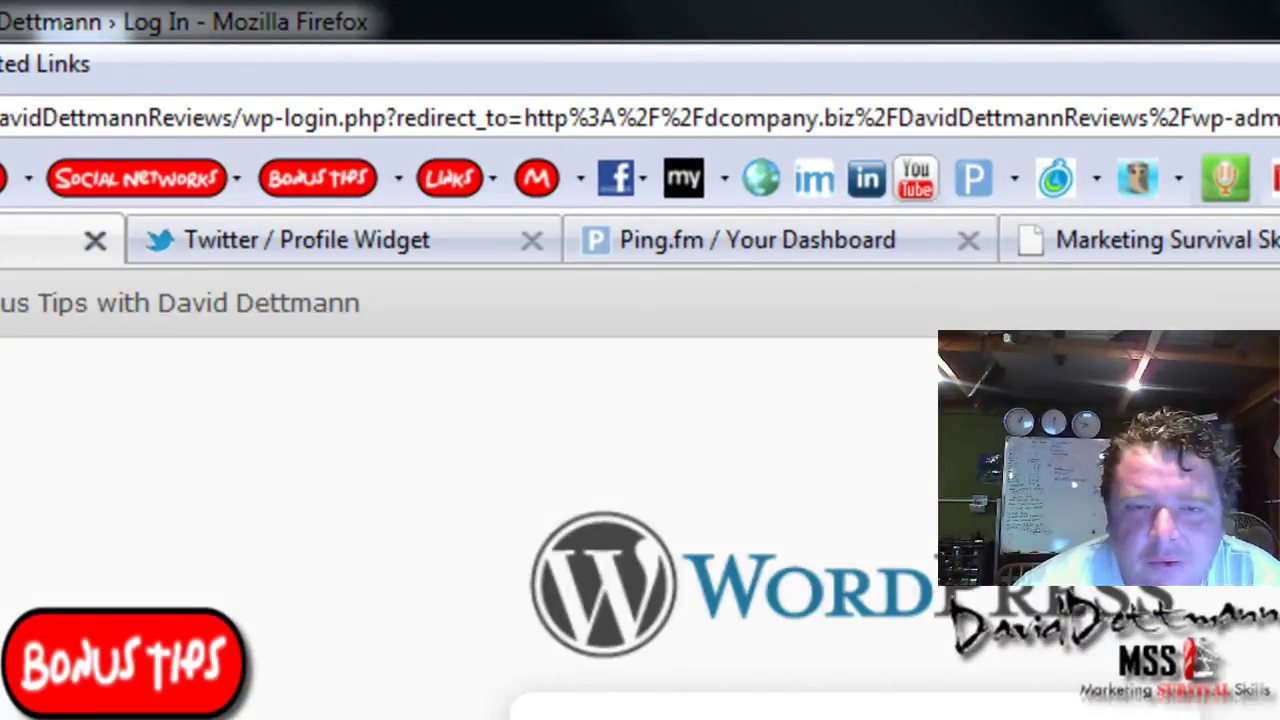
# Step: Compare the widget's dark red shell background with the heading colour on the Marketing Survival Skills blog
pyautogui.click(1125, 251)
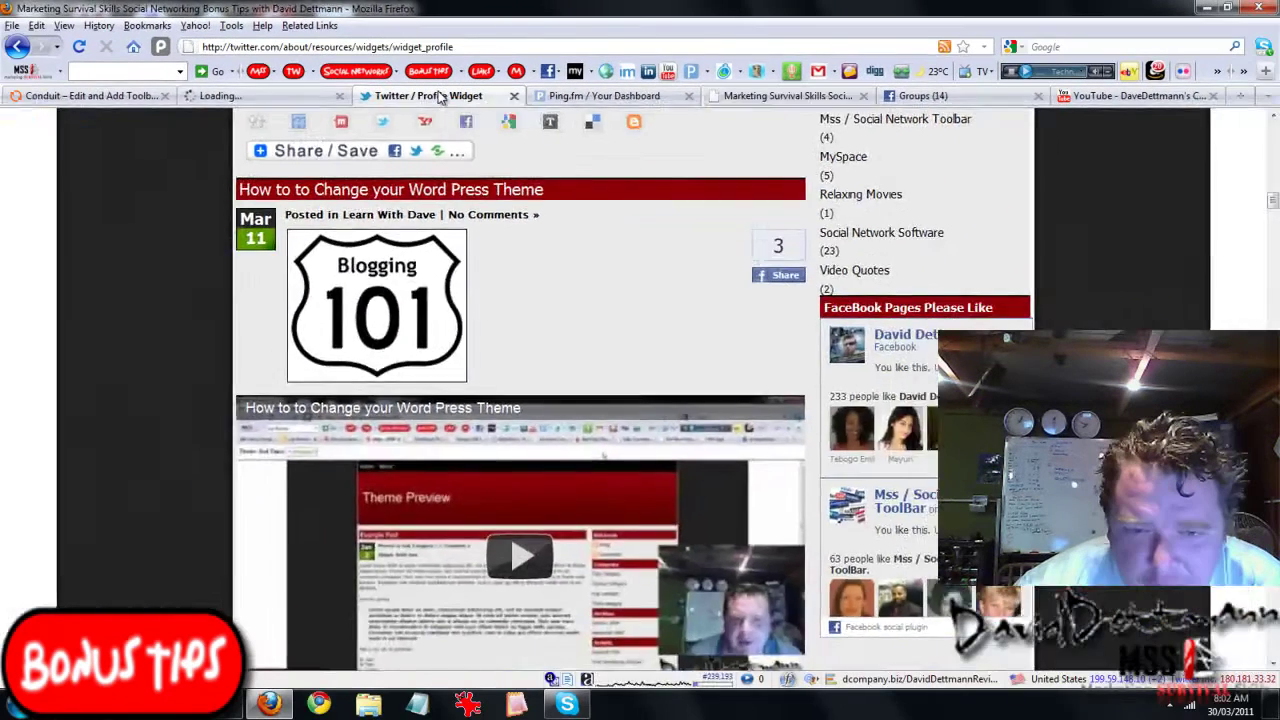
pyautogui.click(398, 160)
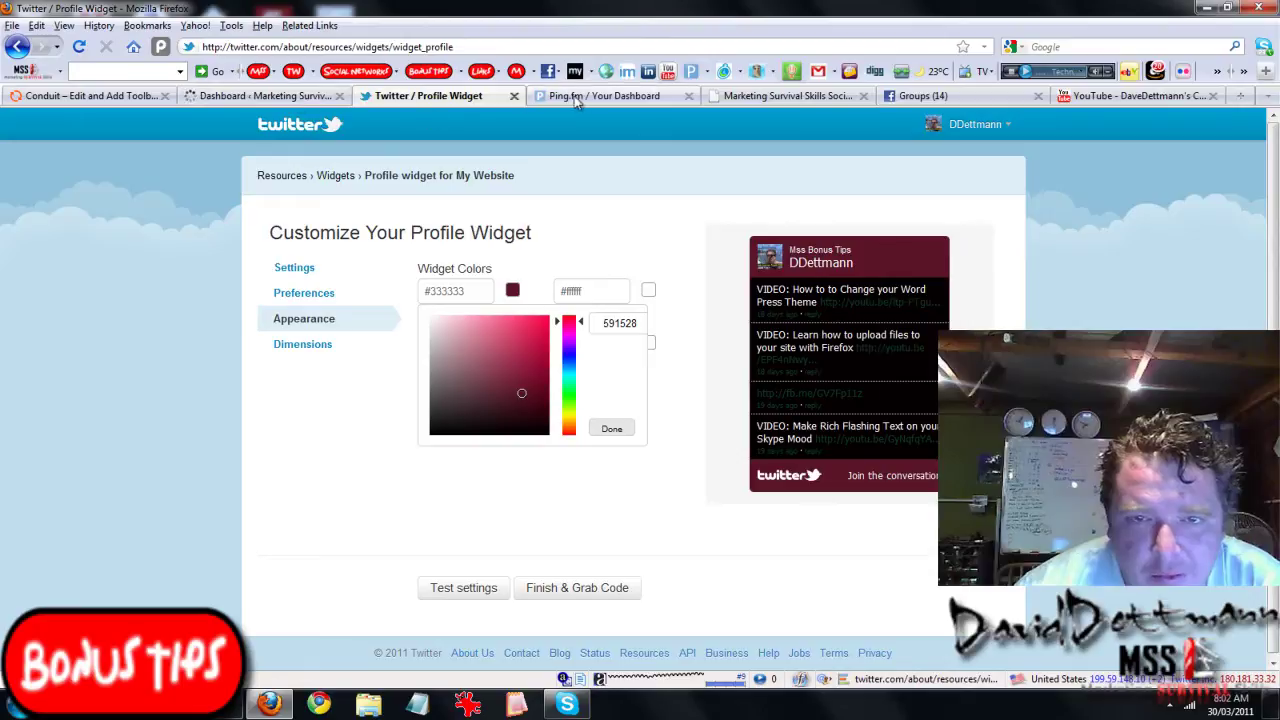
pyautogui.click(757, 96)
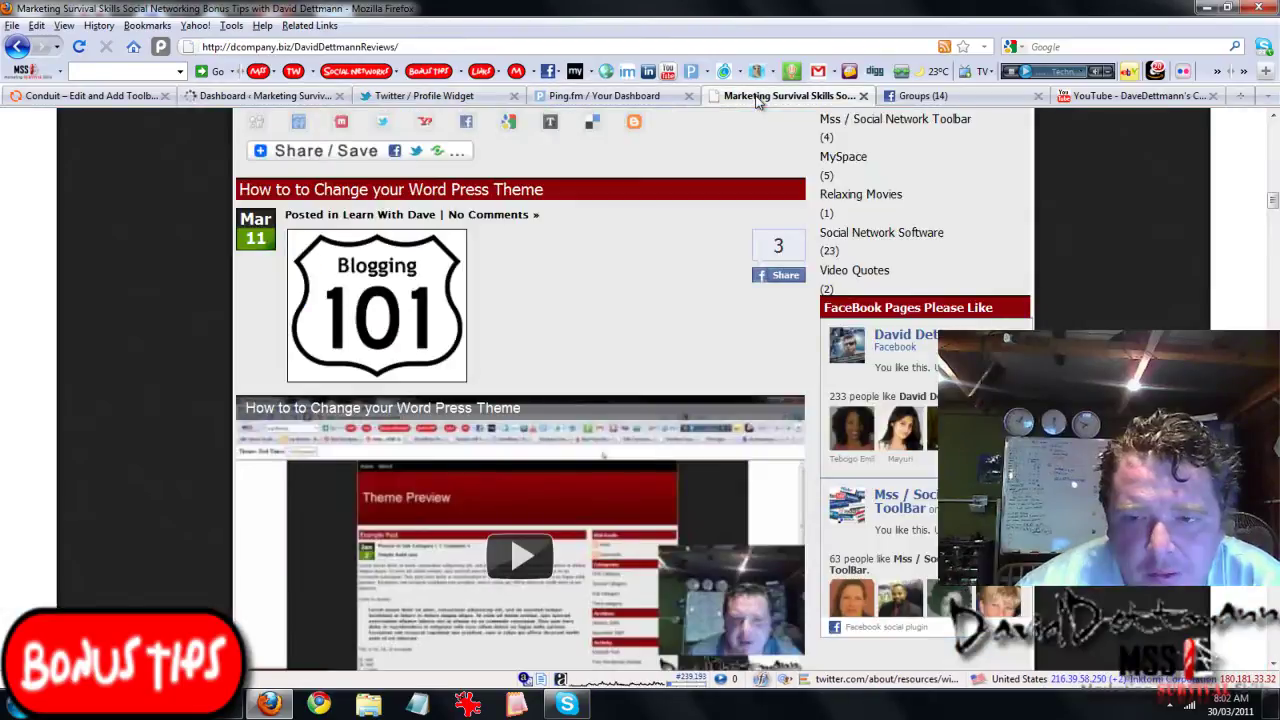
pyautogui.click(425, 96)
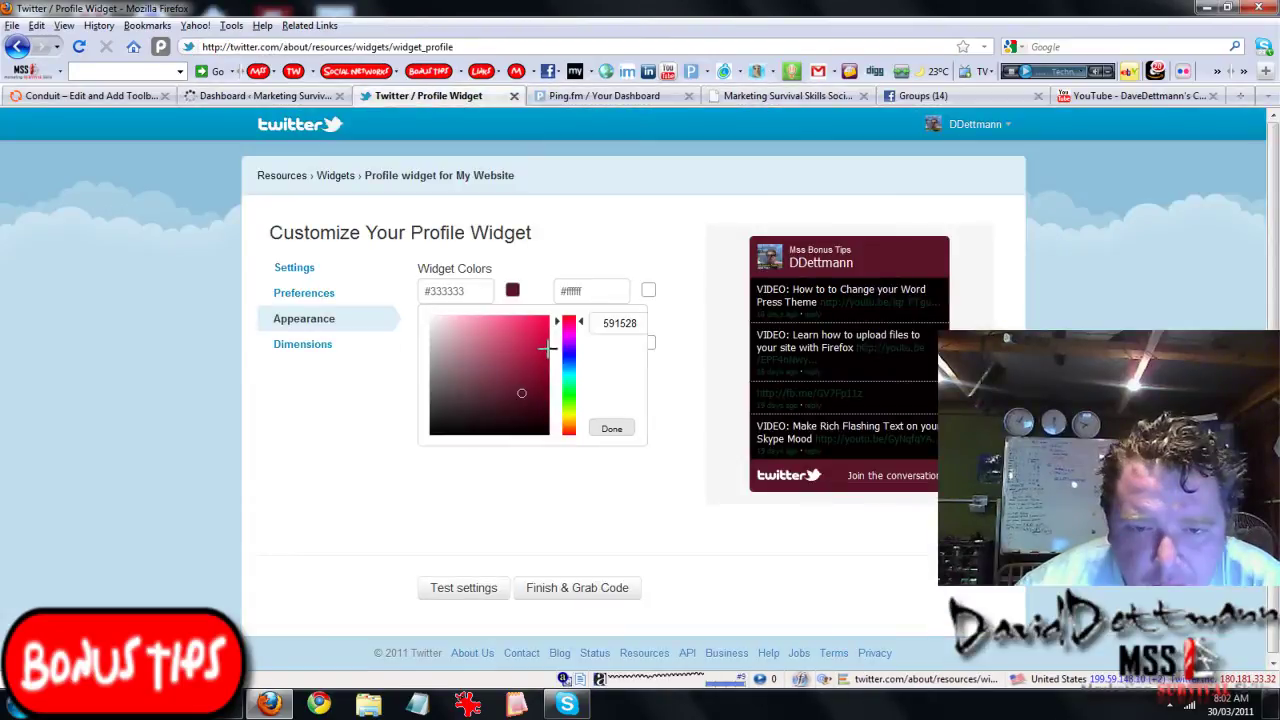
# Step: Try #6b0623 as the shell background and check it against the blog's red headings
pyautogui.click(541, 405)
pyautogui.moveTo(524, 411); pyautogui.dragTo(541, 384)
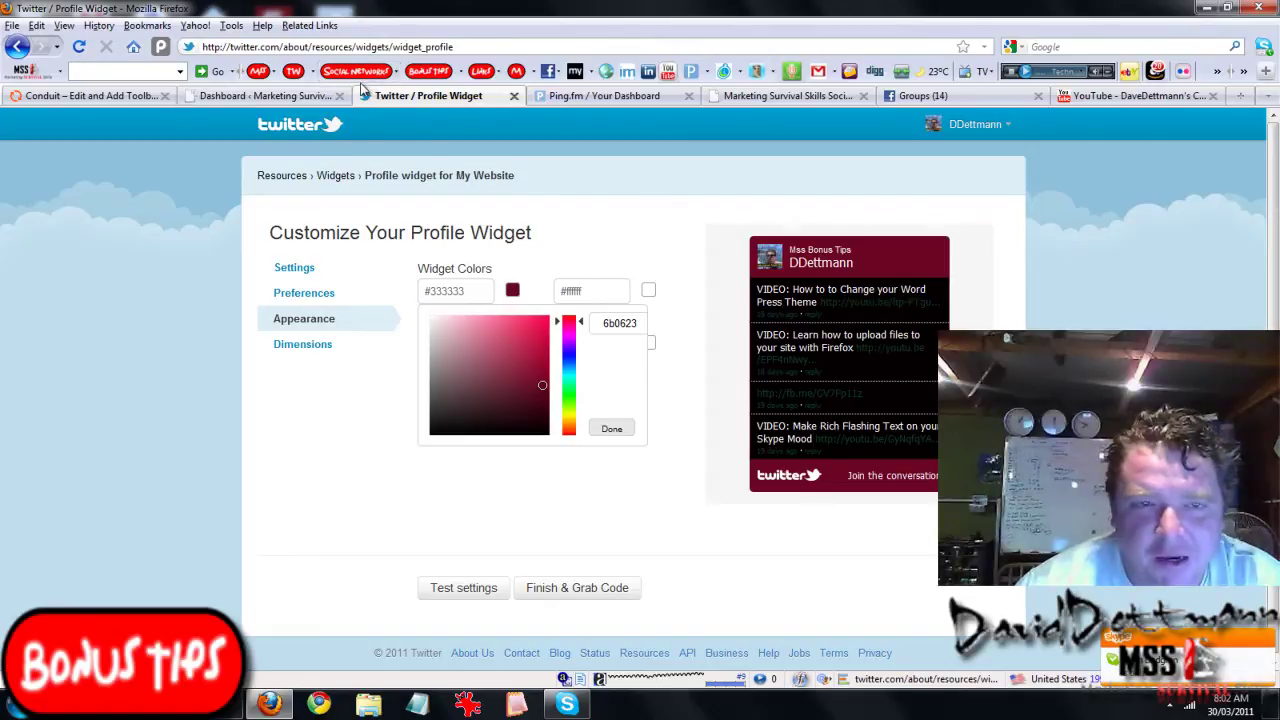
pyautogui.click(804, 97)
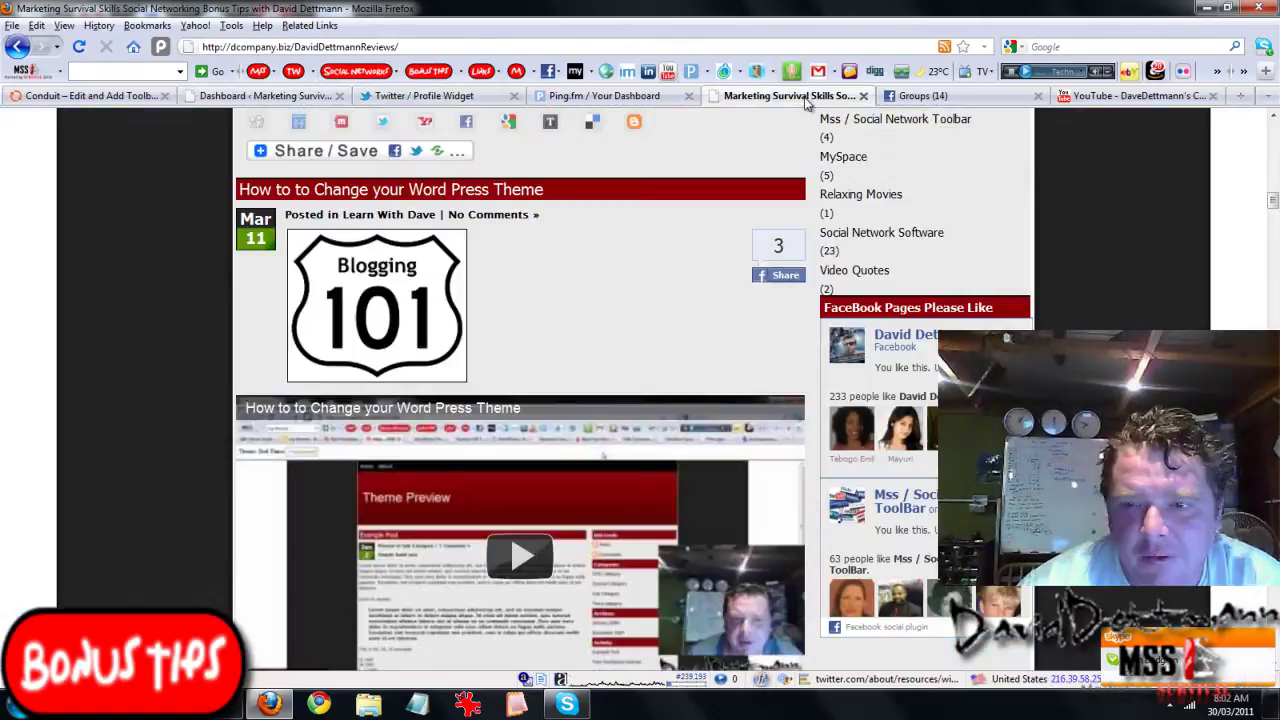
pyautogui.click(480, 97)
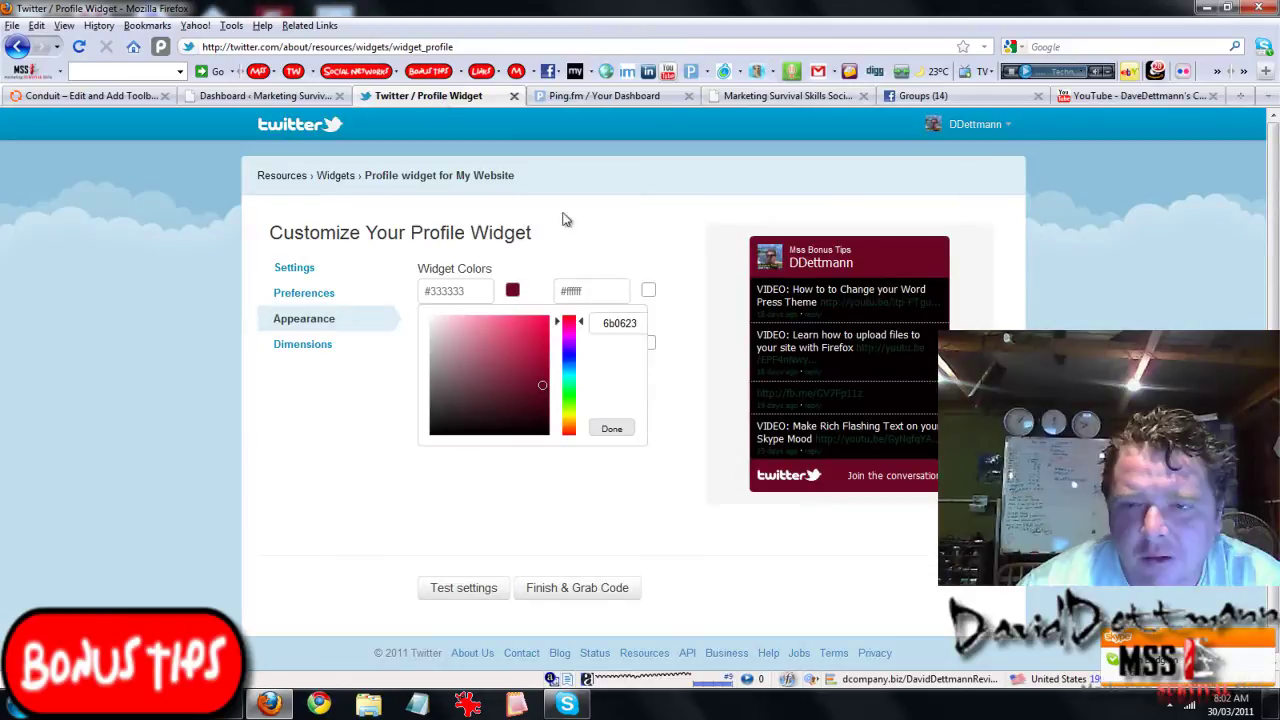
# Step: Set the shell background to #85072b, compare it with the blog's headings and close the colour picker
pyautogui.click(540, 378)
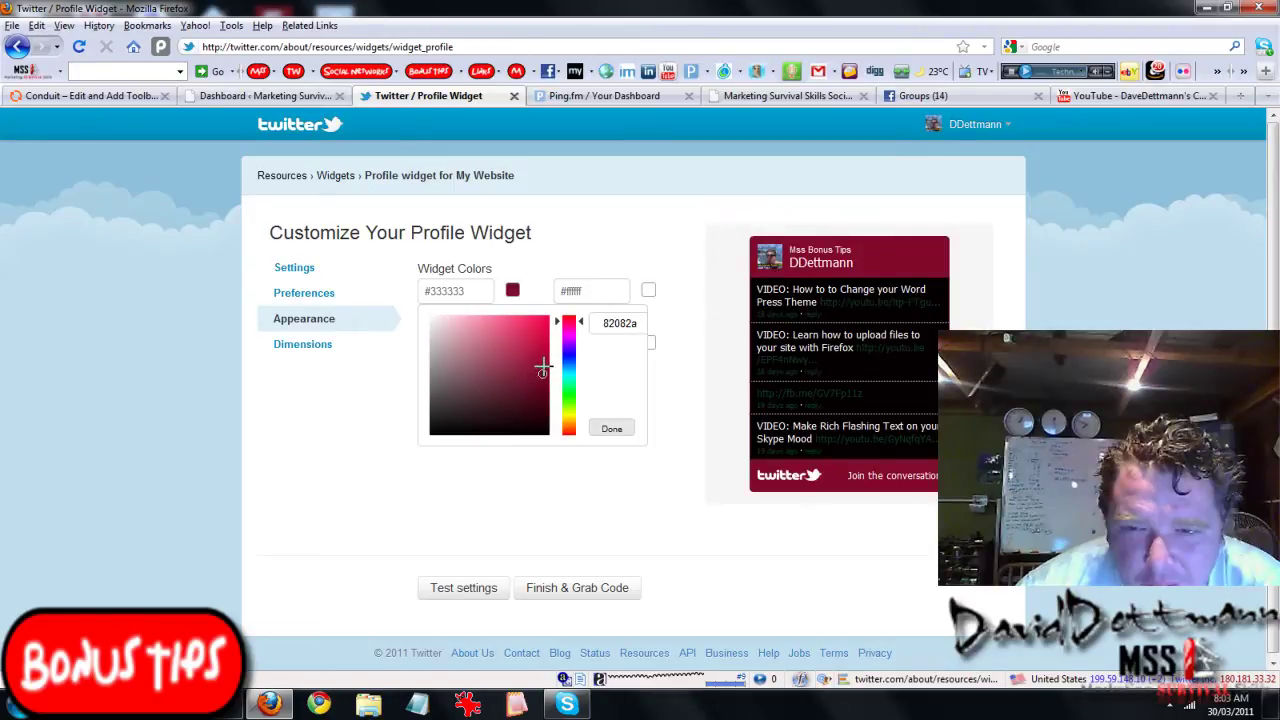
pyautogui.moveTo(541, 370); pyautogui.dragTo(543, 366)
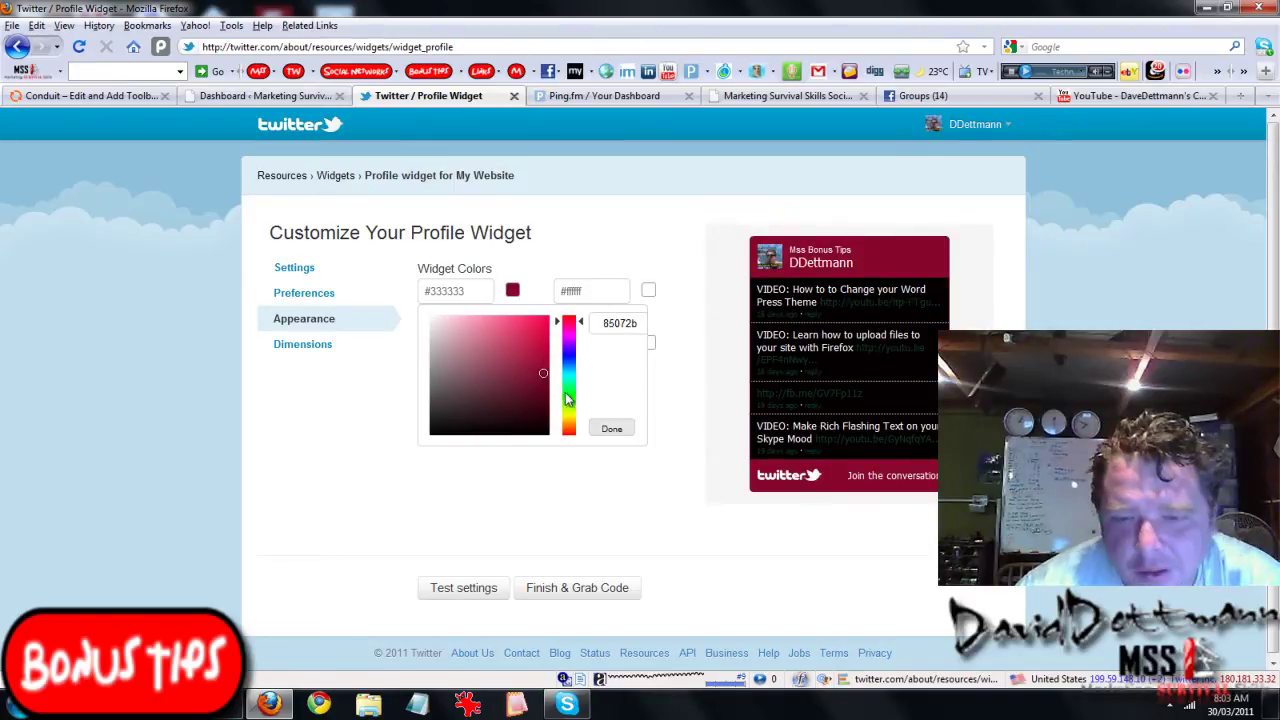
pyautogui.click(743, 96)
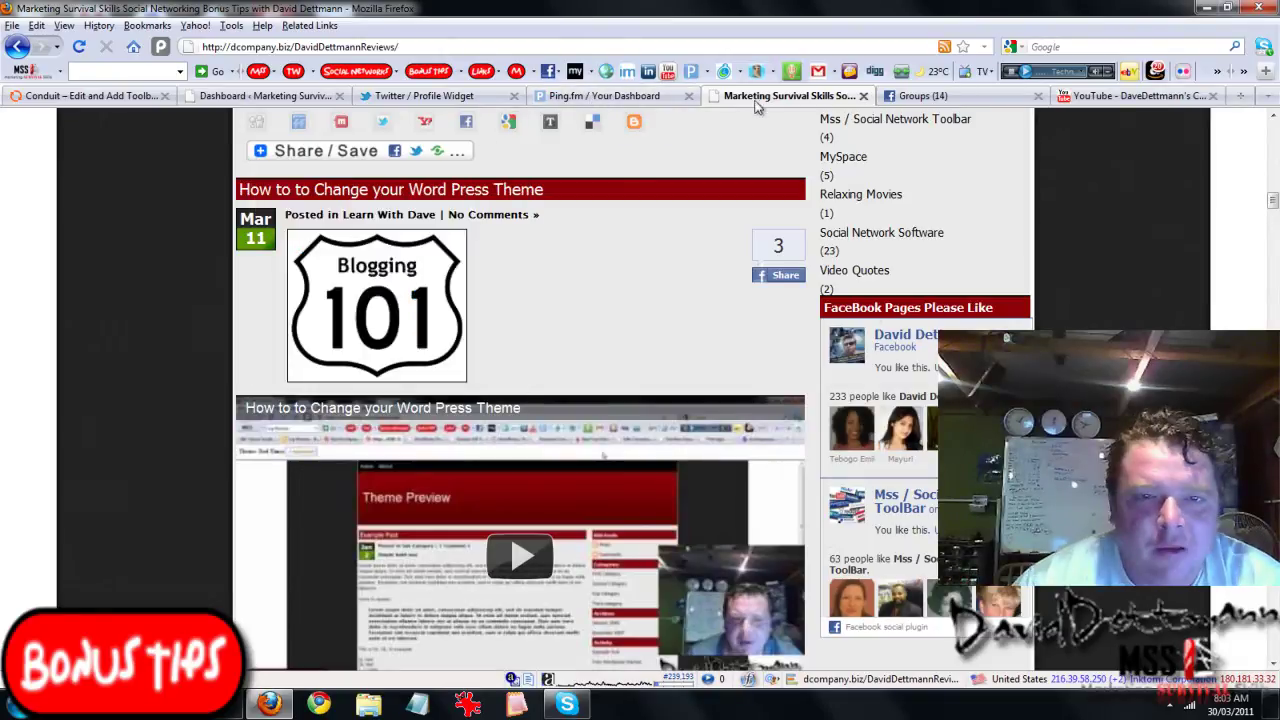
pyautogui.click(425, 95)
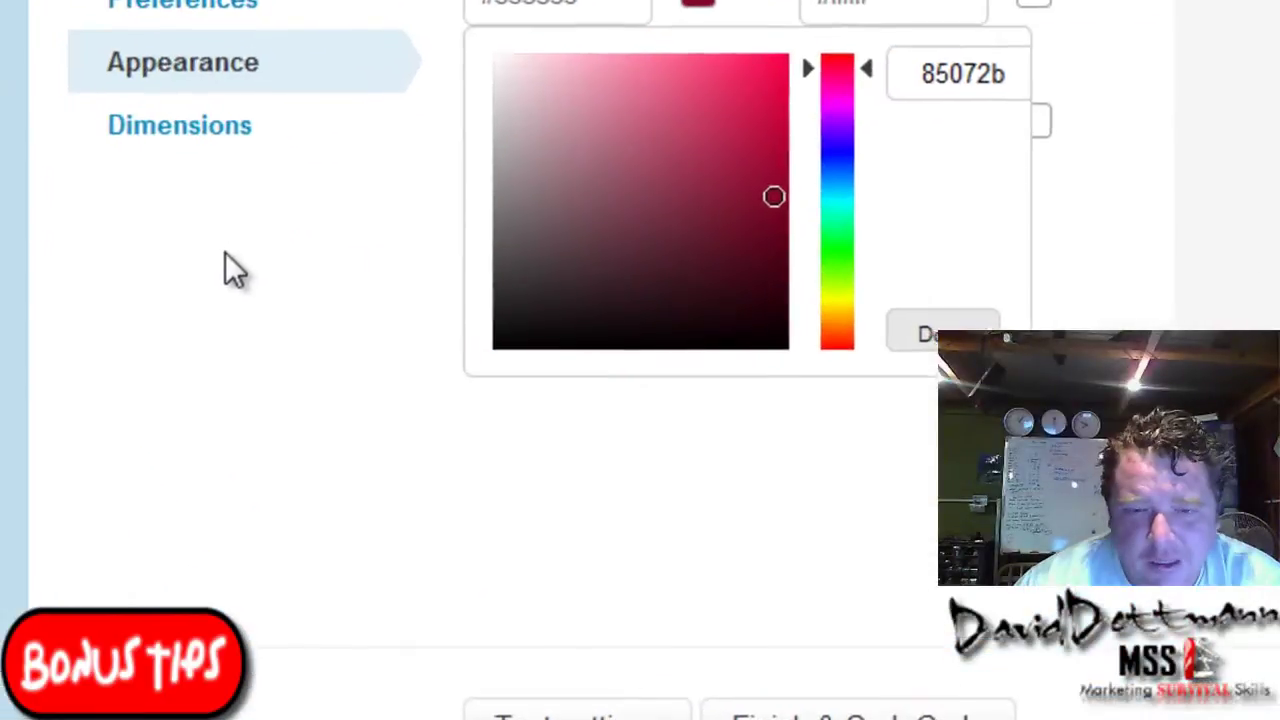
pyautogui.click(367, 245)
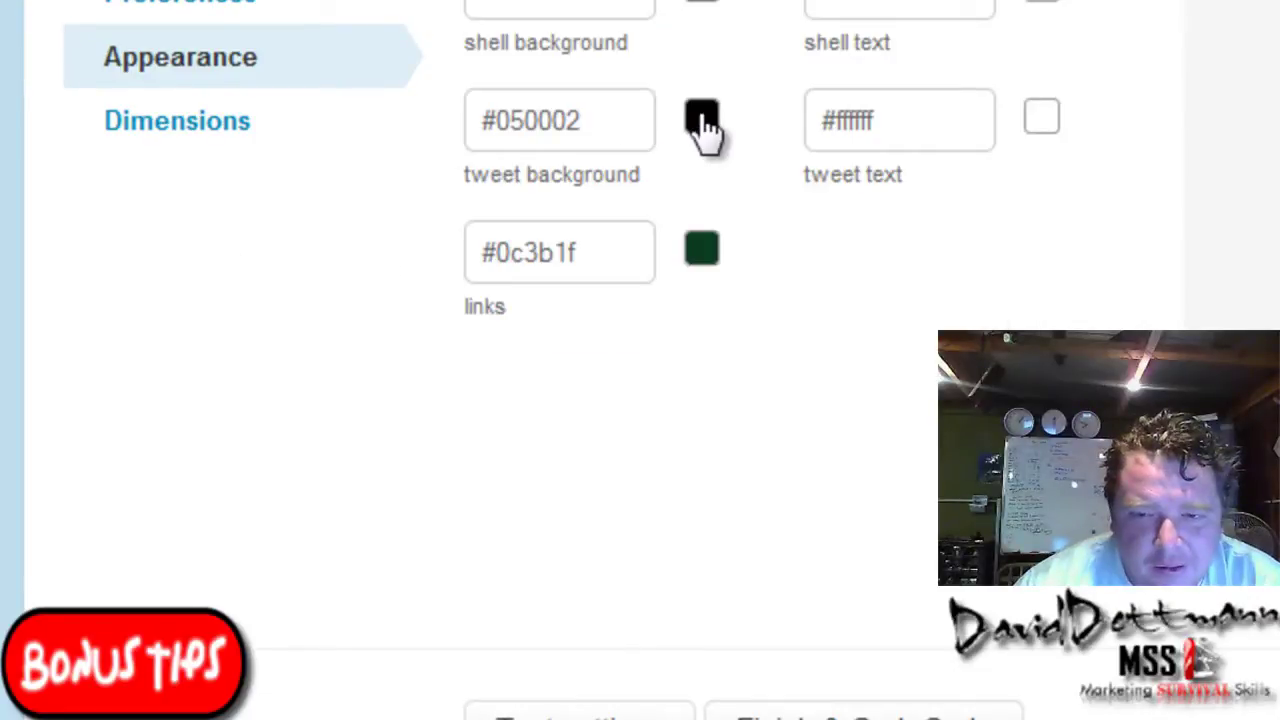
# Step: Try blue hues for the widget's link colour, set it to #3518db and confirm it
pyautogui.click(705, 258)
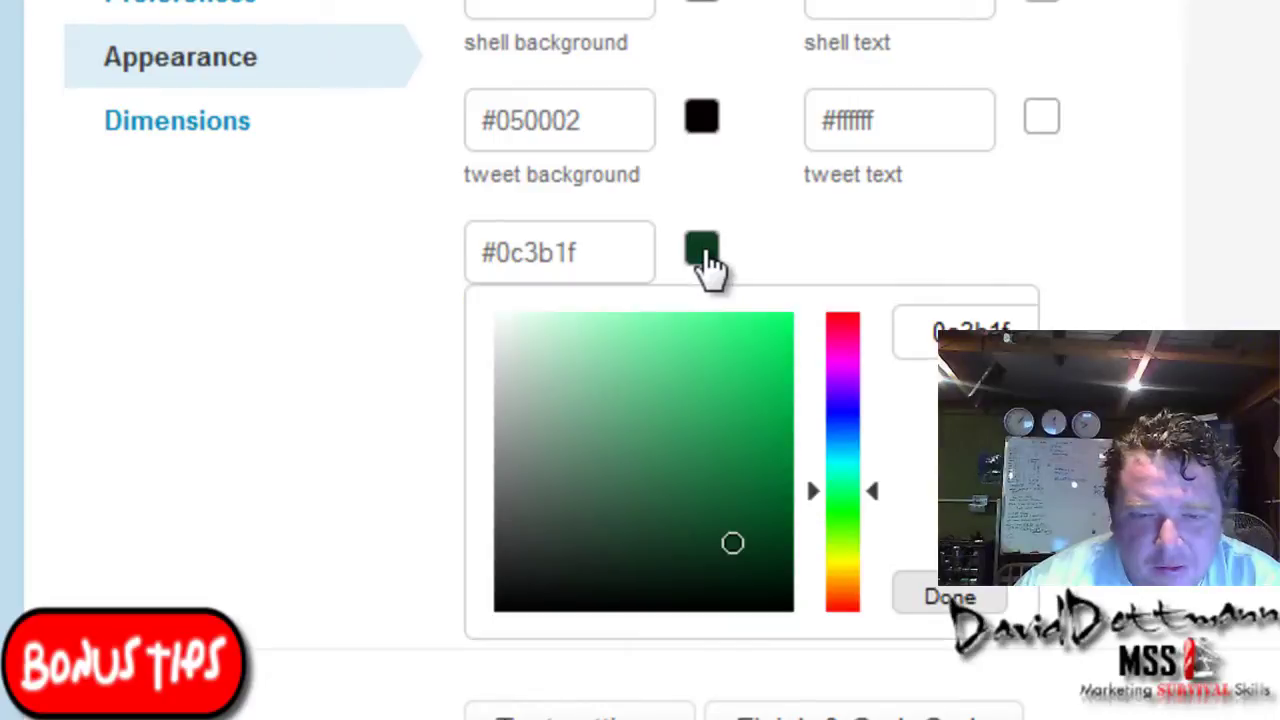
pyautogui.click(832, 419)
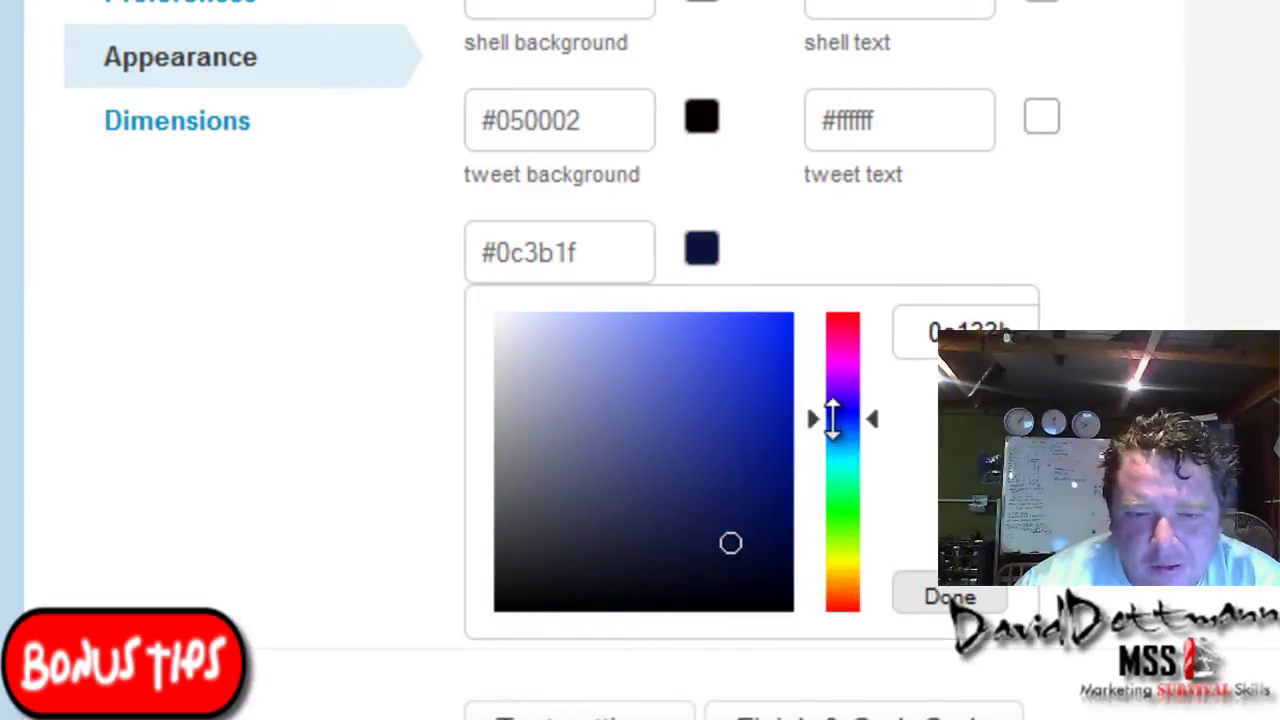
pyautogui.click(835, 446)
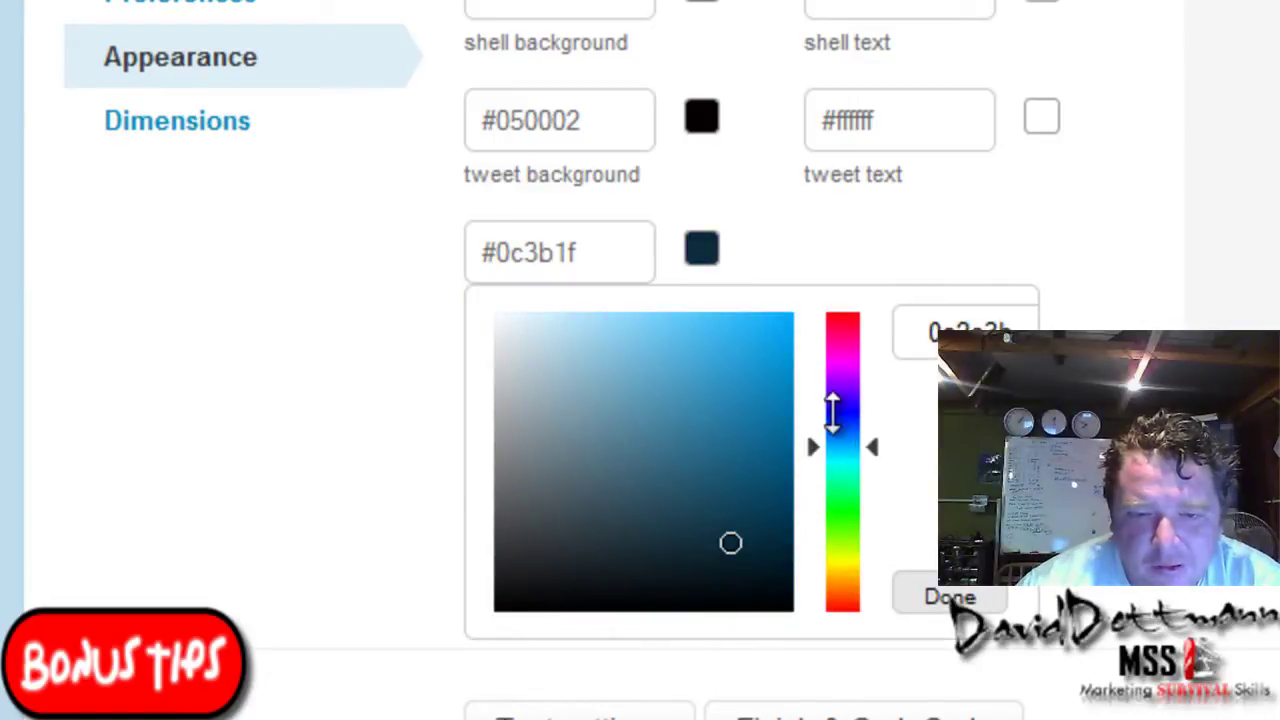
pyautogui.click(828, 405)
pyautogui.click(760, 352)
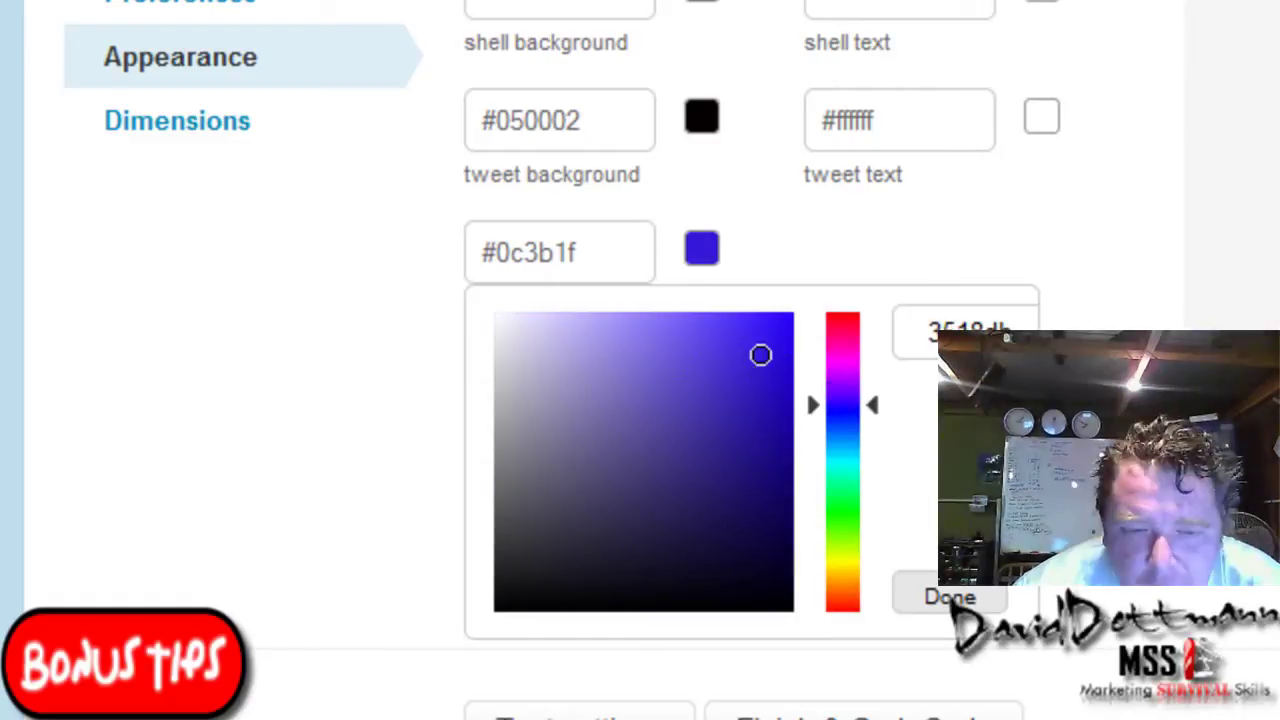
pyautogui.click(861, 252)
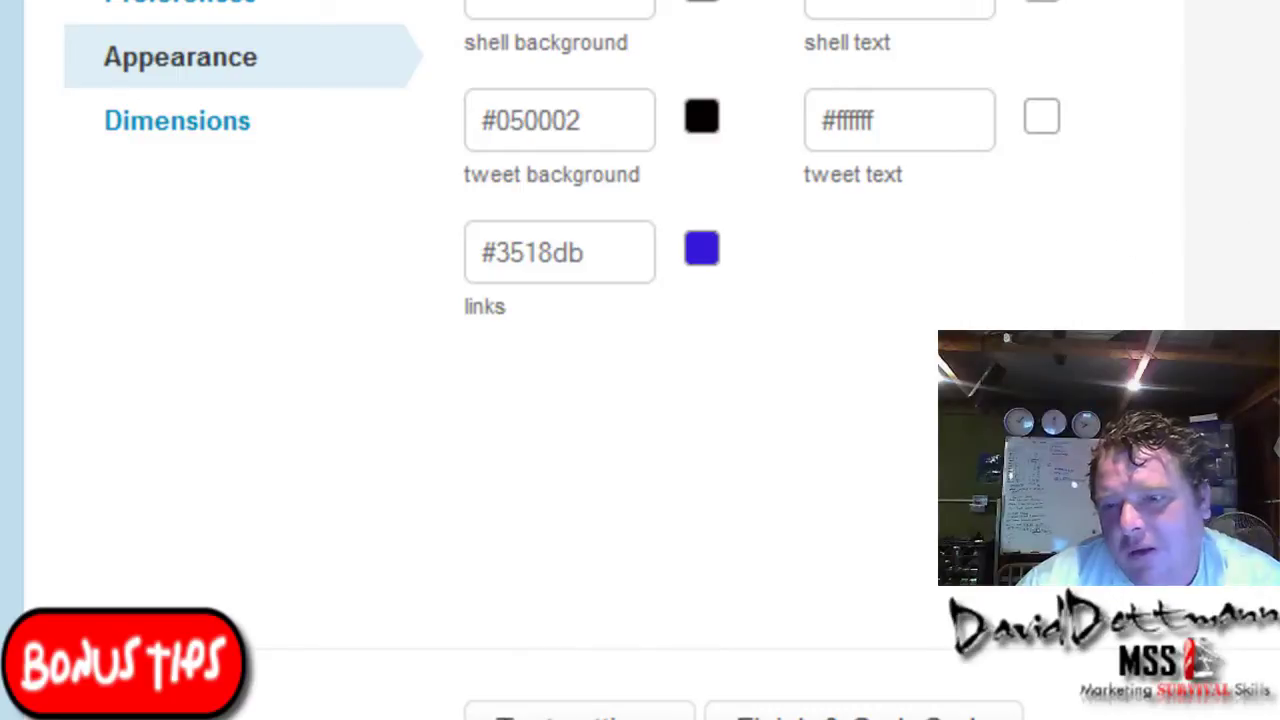
# Step: Open the Widgets page in the blog's WordPress dashboard and add a Text widget to the sidebar
pyautogui.click(136, 148)
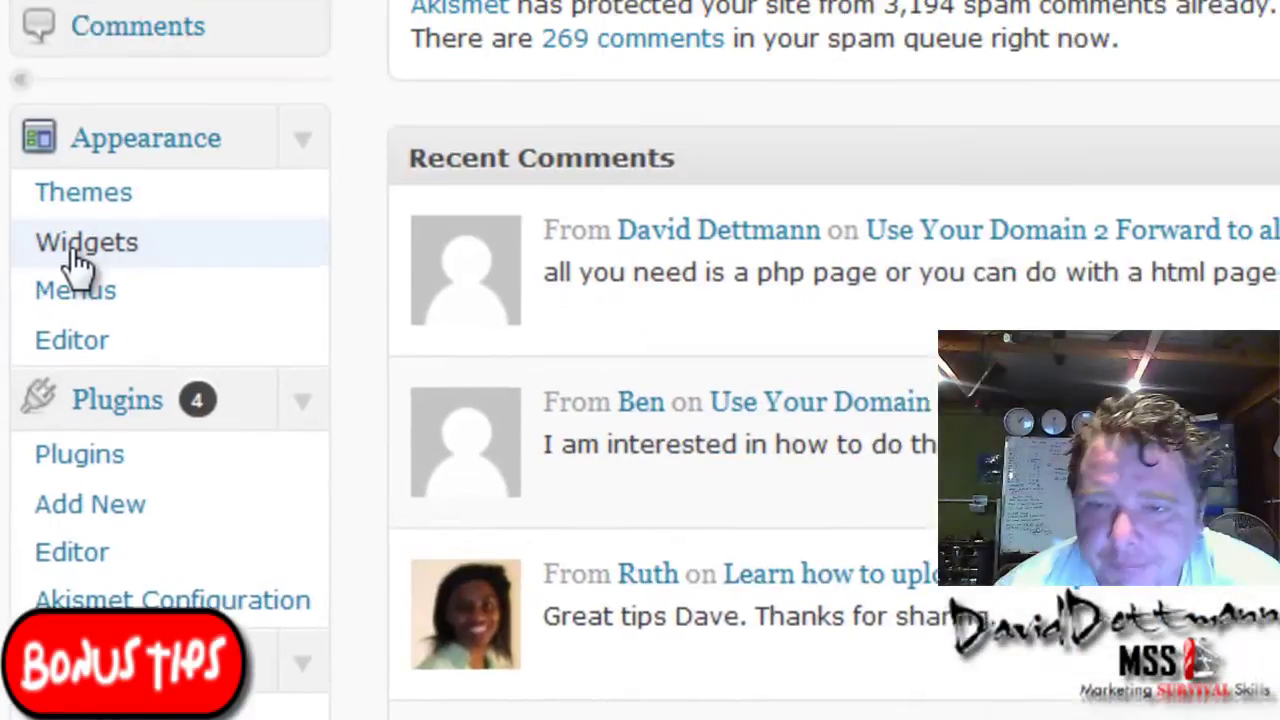
pyautogui.click(72, 330)
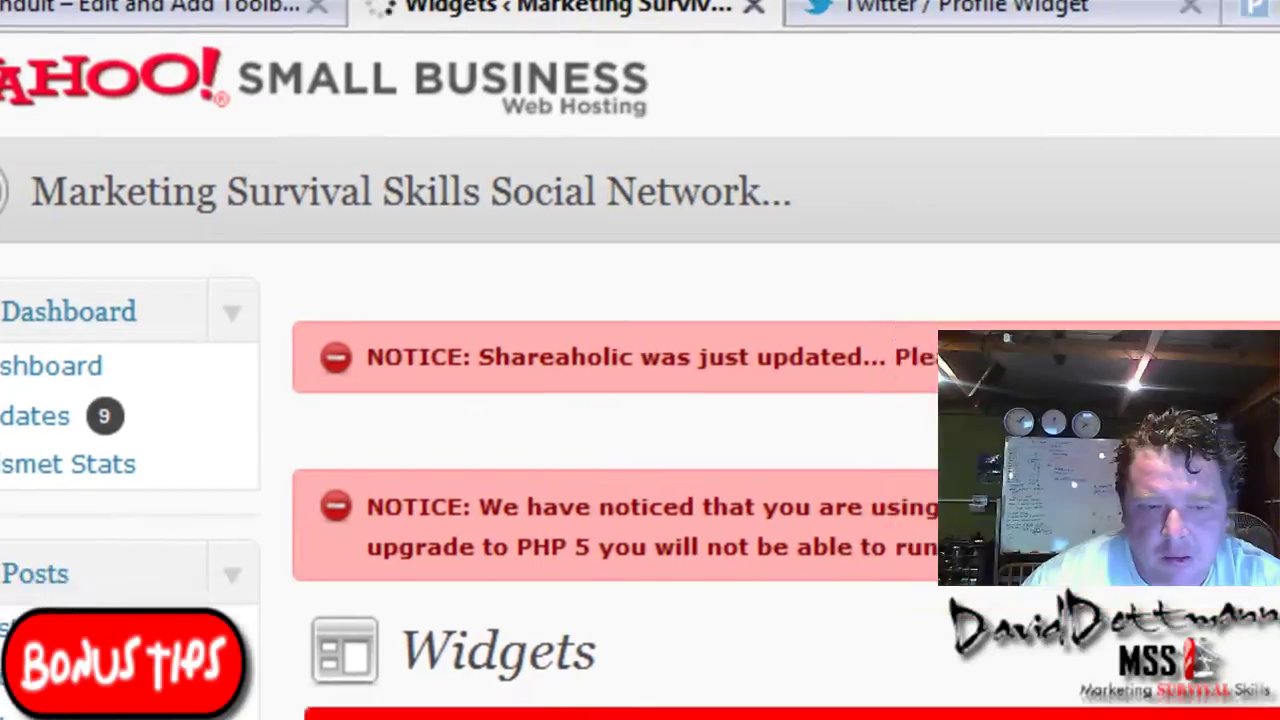
pyautogui.scroll(-10, 640, 400)
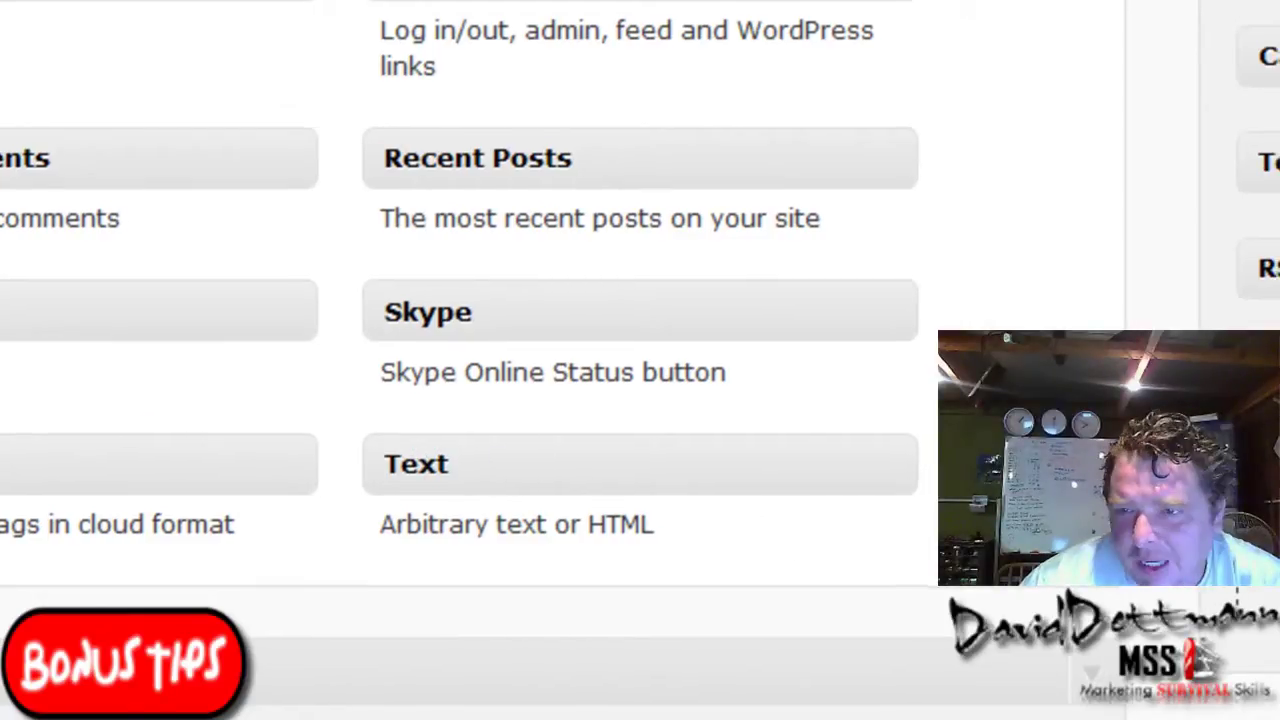
pyautogui.moveTo(1279, 380); pyautogui.dragTo(1279, 207)
pyautogui.moveTo(687, 117); pyautogui.dragTo(712, 80)
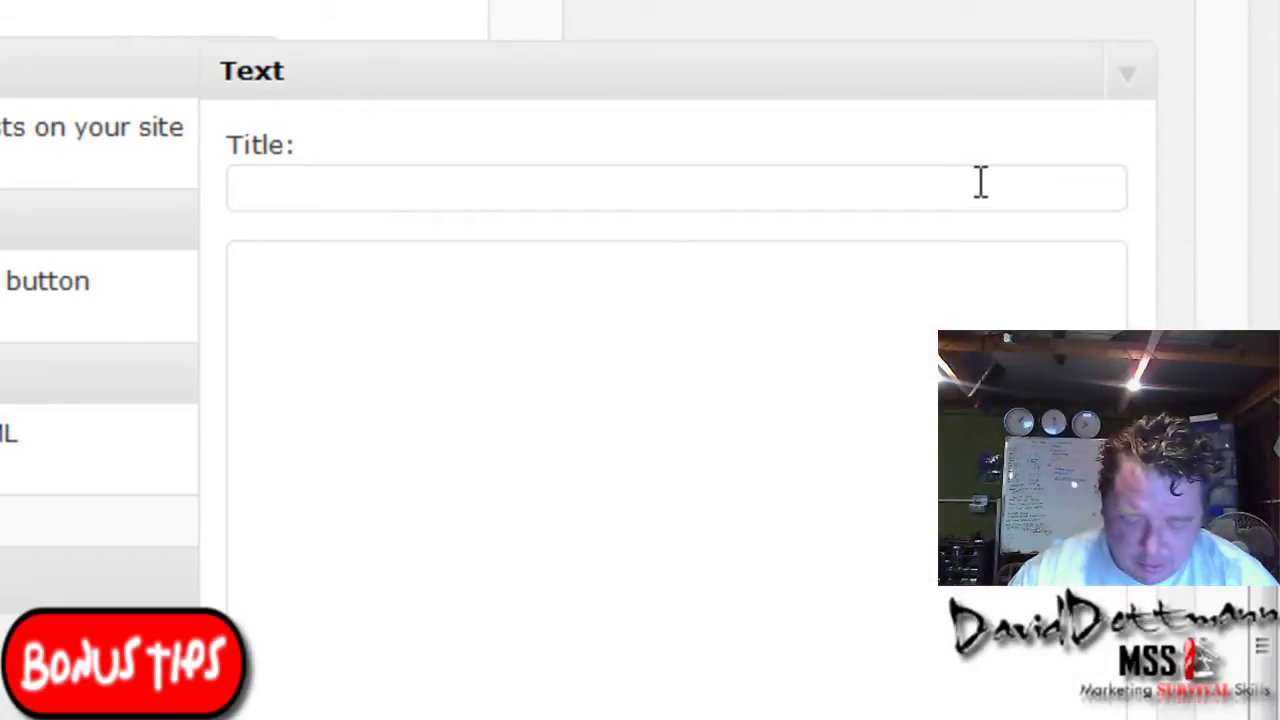
# Step: Title the new sidebar Text widget "Bonus Tips Twitter Feed" and move to its empty content area
pyautogui.click(370, 185)
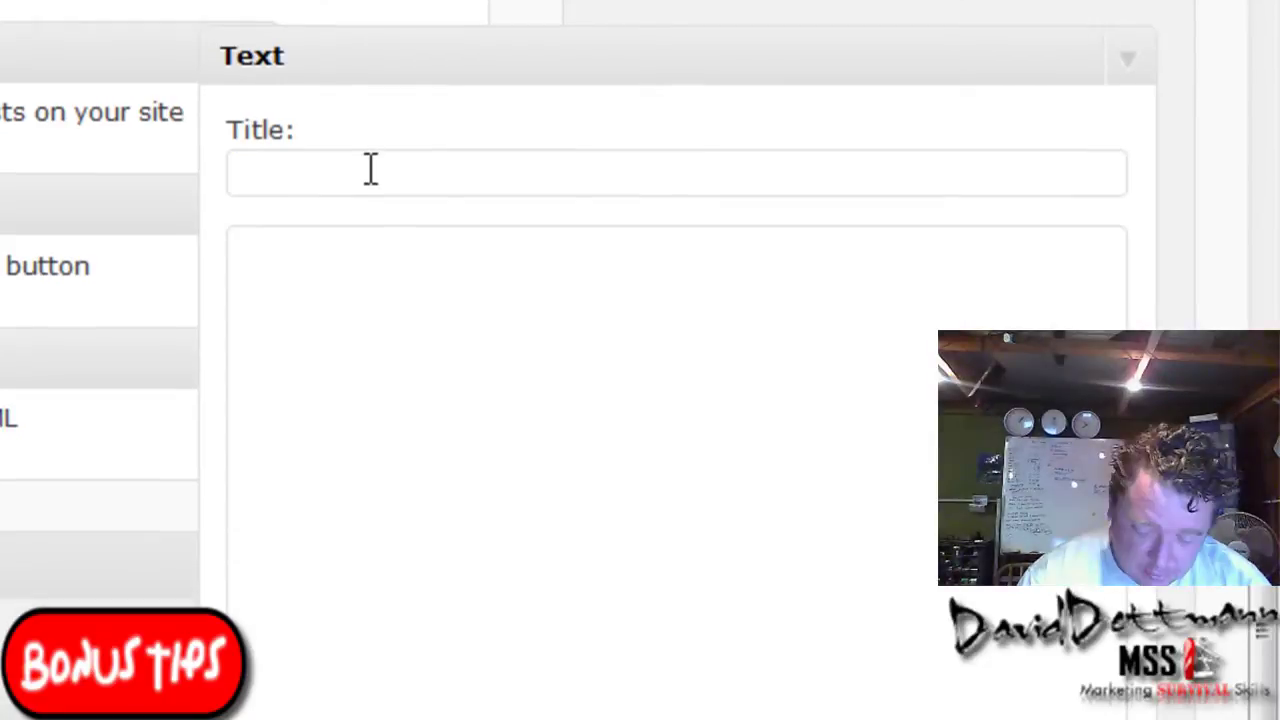
pyautogui.write('Bo')
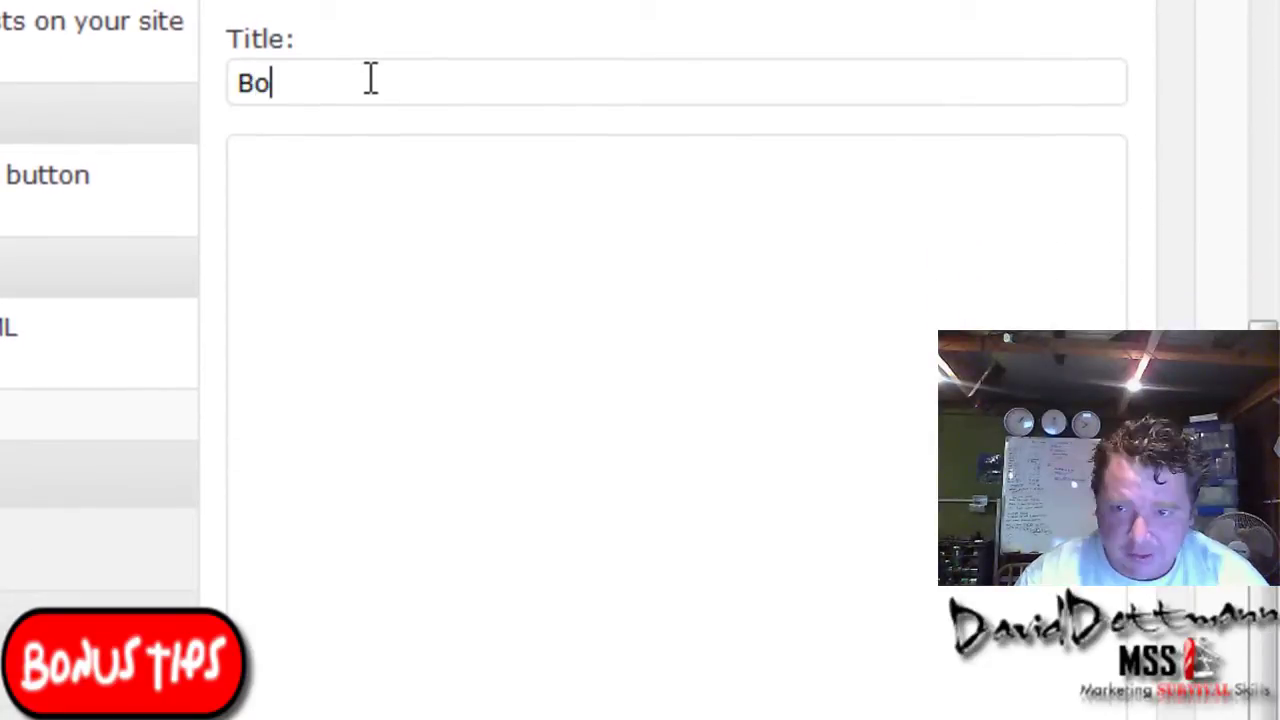
pyautogui.write('nus')
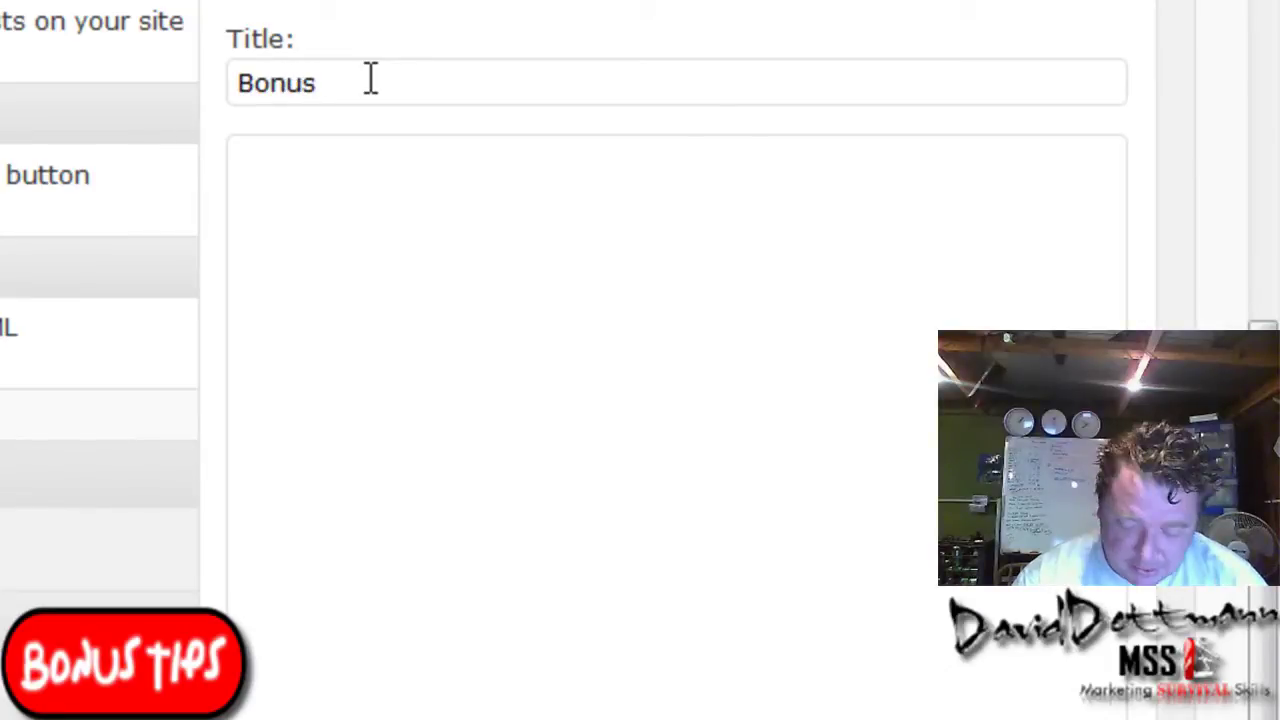
pyautogui.write(' Tips ')
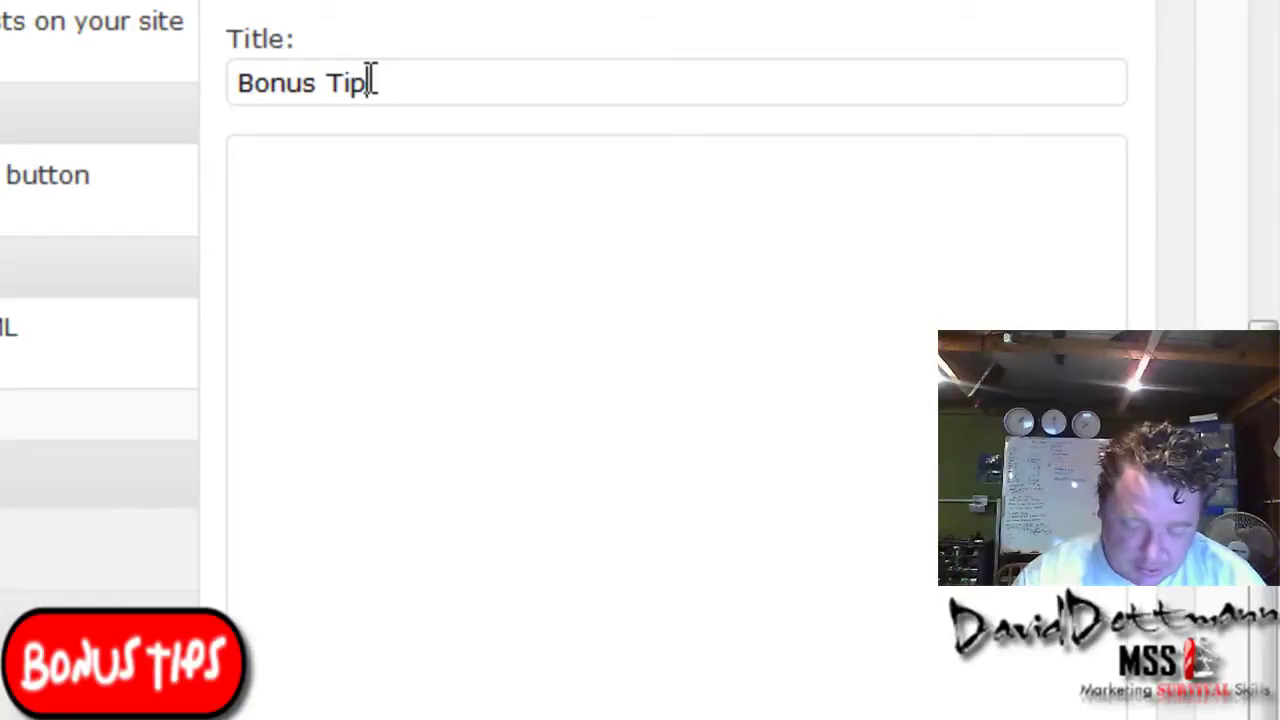
pyautogui.write('Twit')
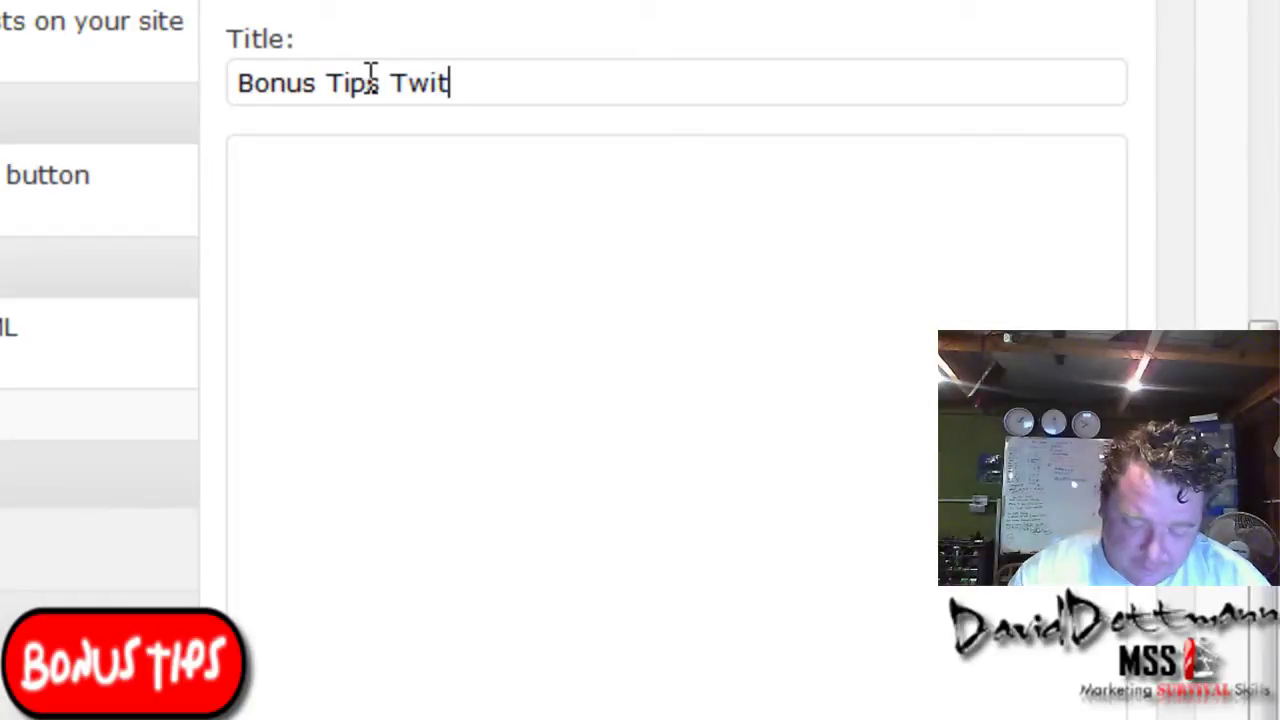
pyautogui.write('ter Feed')
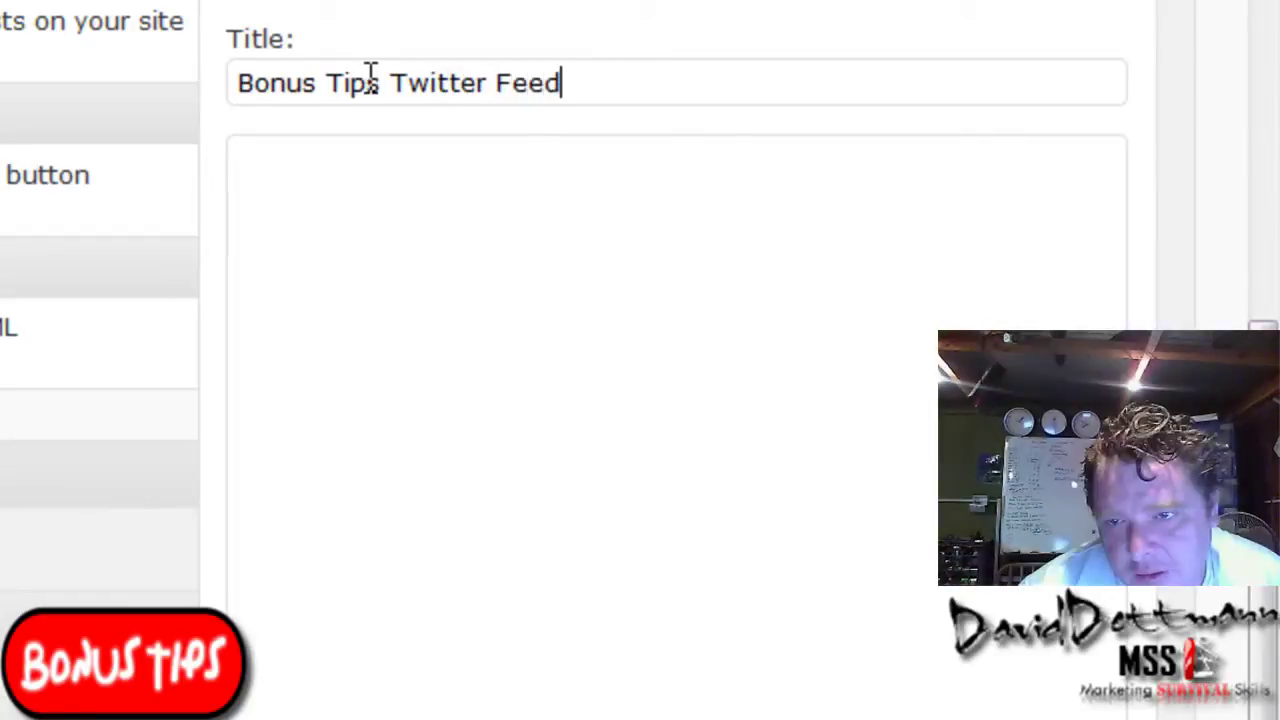
pyautogui.click(383, 142)
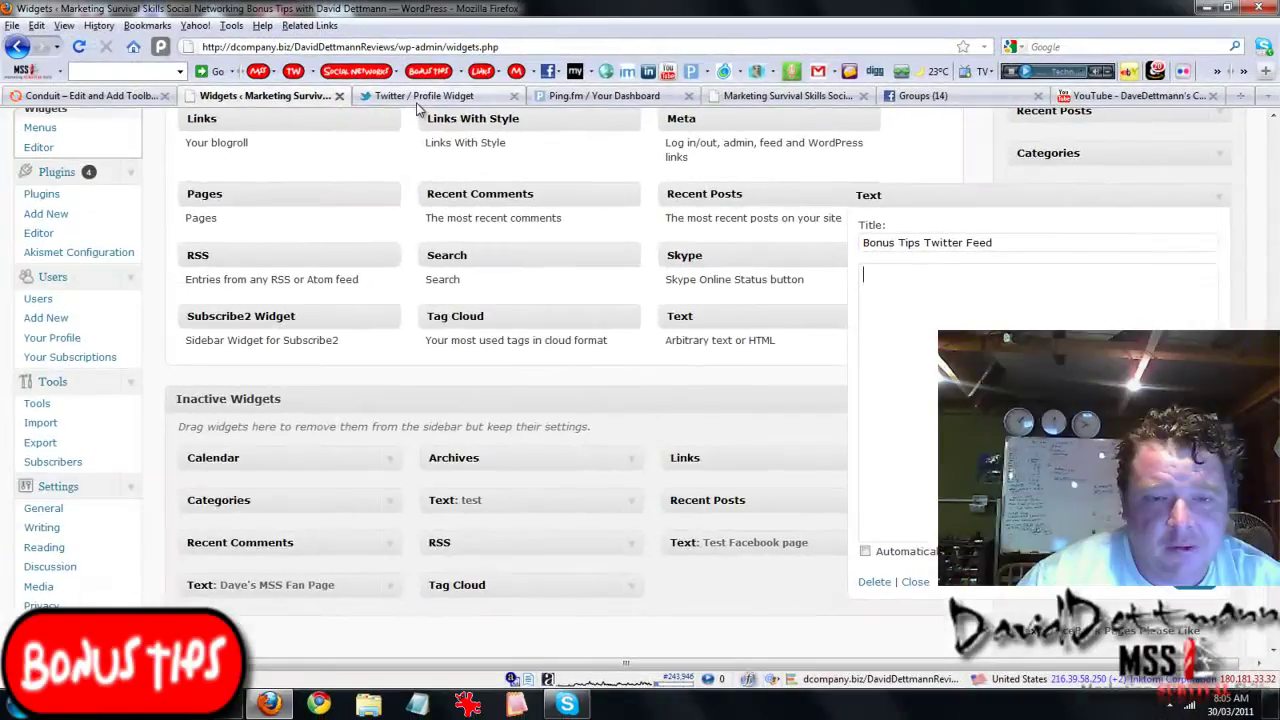
# Step: Return to the Twitter profile widget page, generate the finished widget's embed code and copy all of it
pyautogui.click(312, 68)
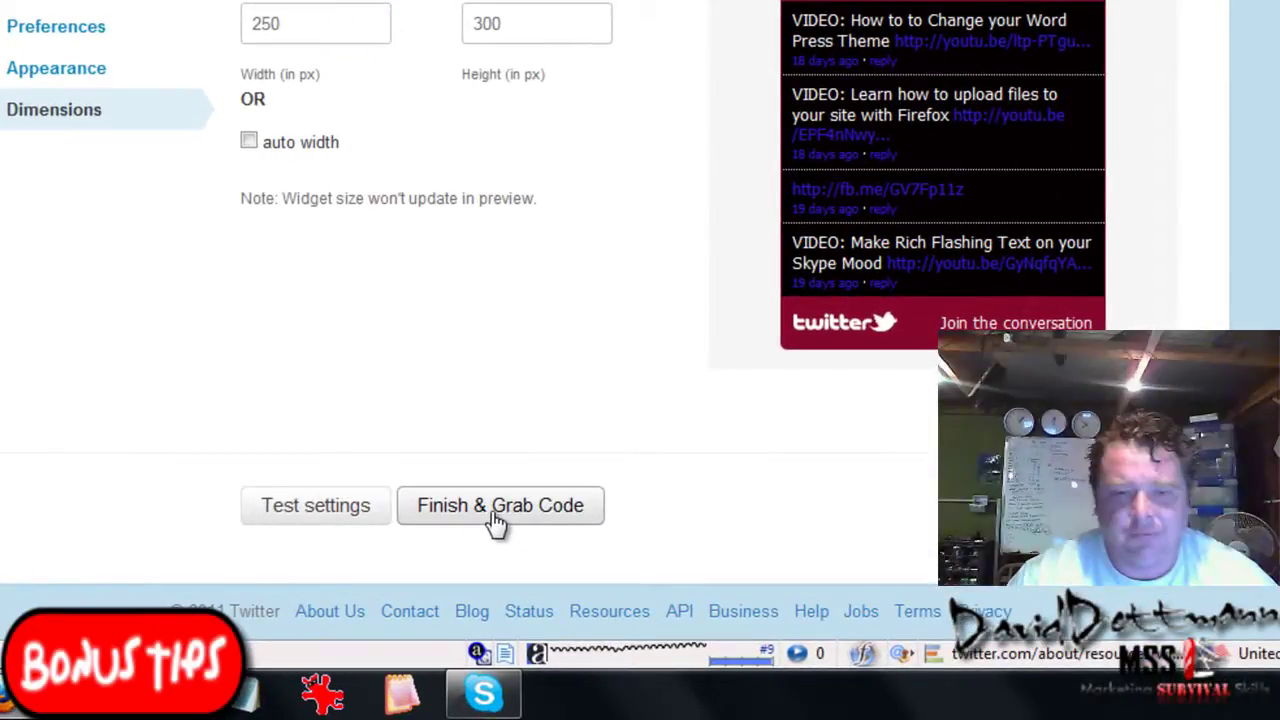
pyautogui.click(497, 516)
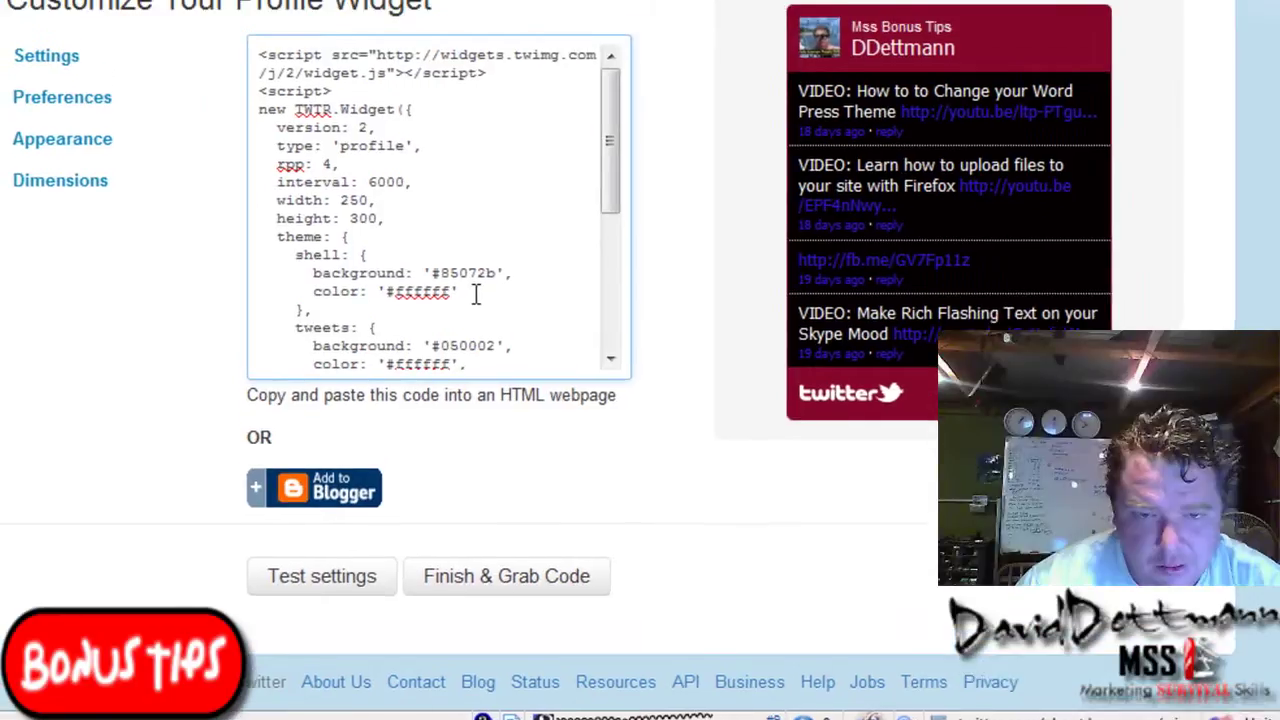
pyautogui.rightClick(469, 224)
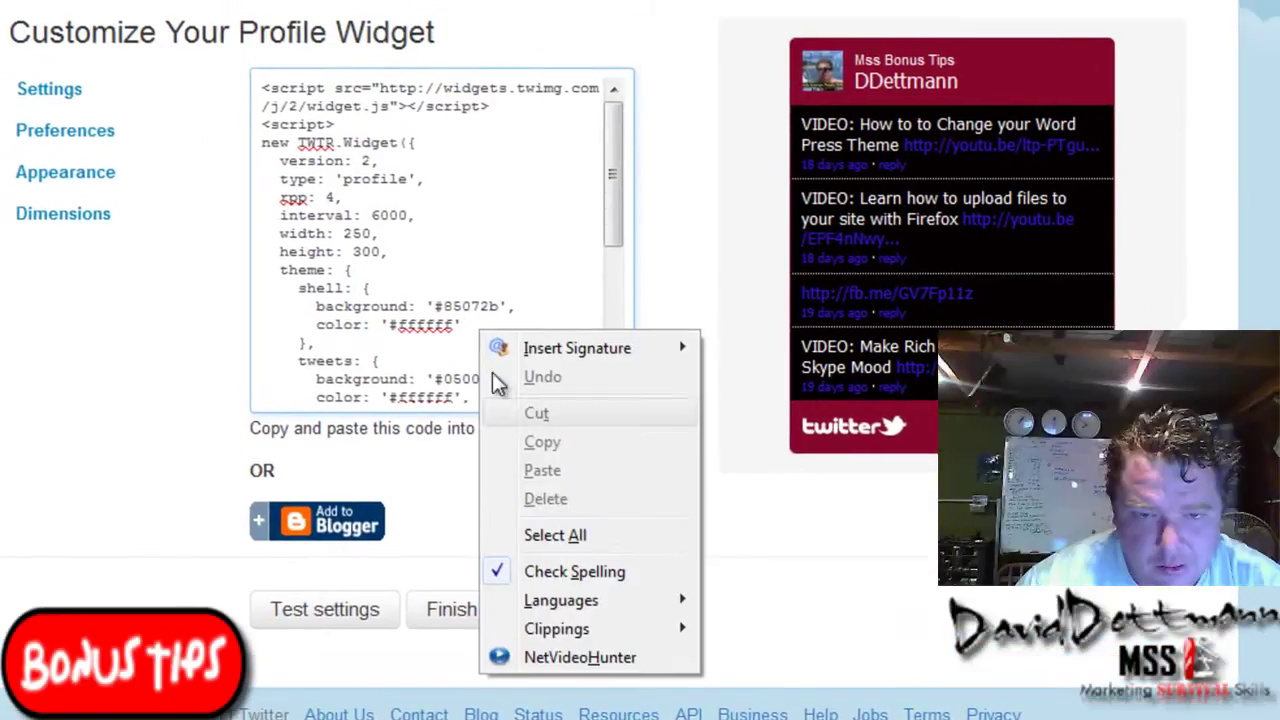
pyautogui.click(556, 536)
pyautogui.rightClick(356, 238)
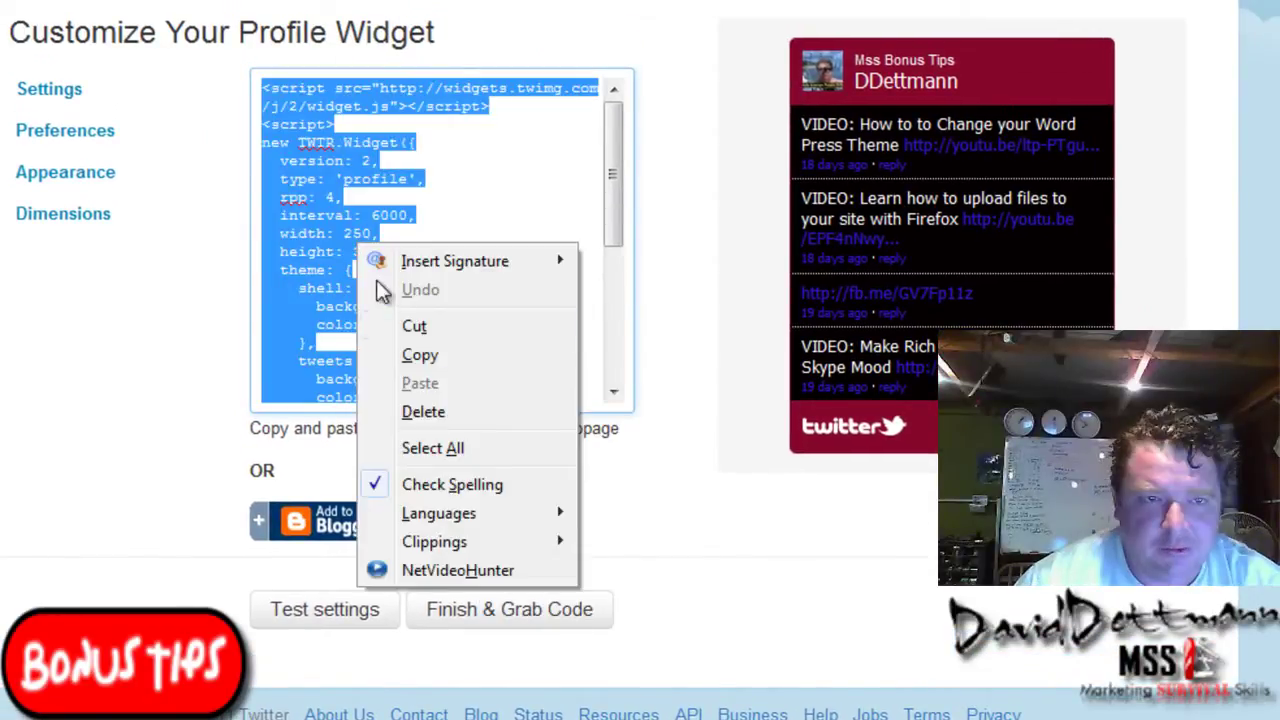
pyautogui.click(440, 356)
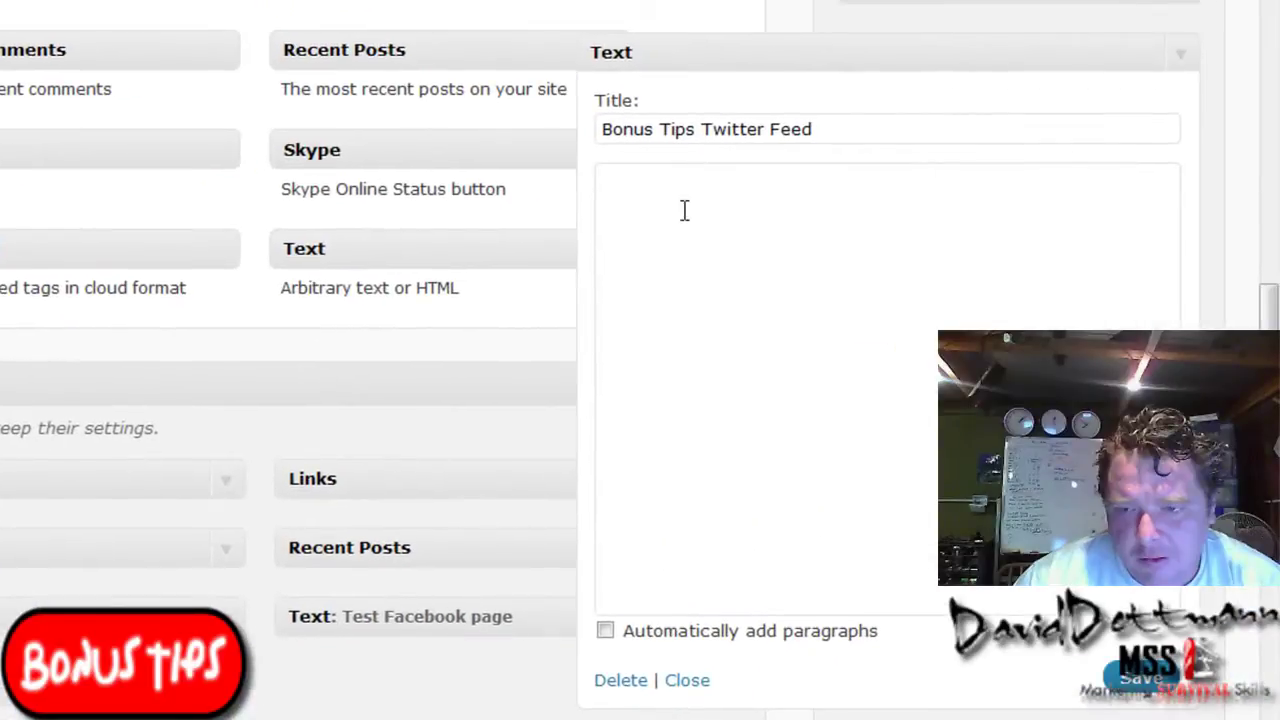
# Step: Paste the embed code into the Bonus Tips Twitter Feed Text widget, save it and close the widget
pyautogui.rightClick(684, 210)
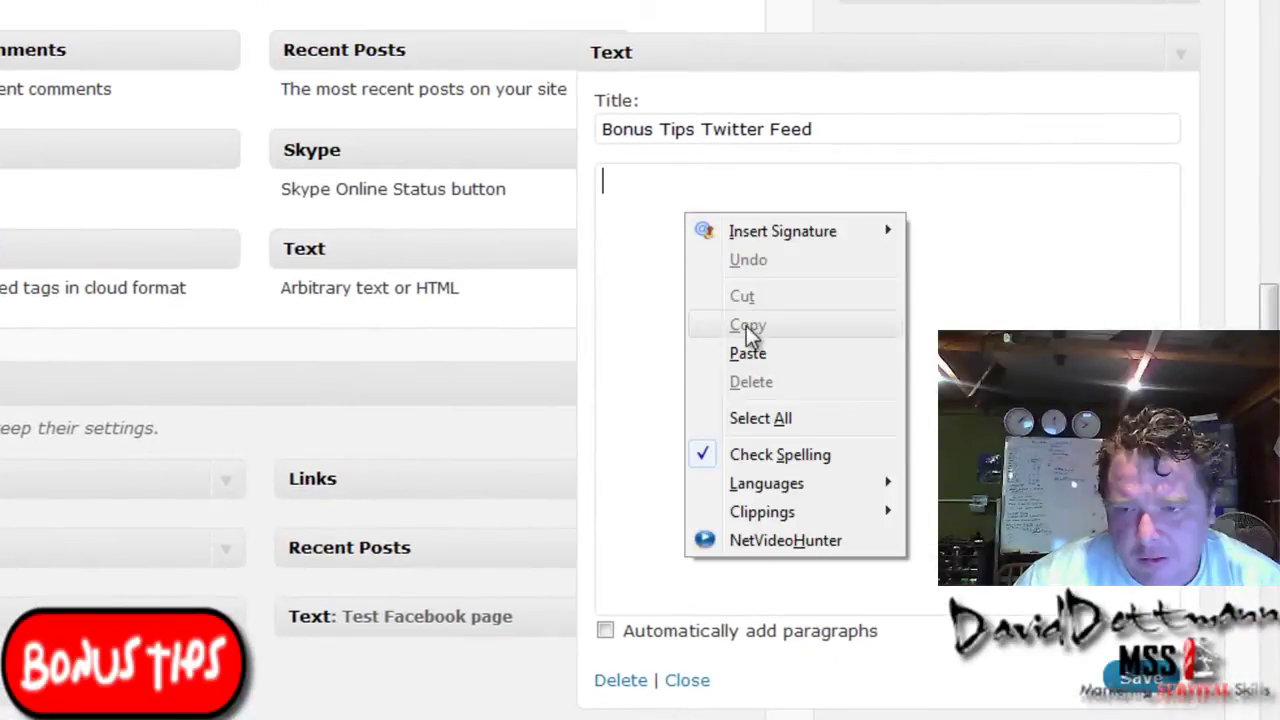
pyautogui.click(791, 356)
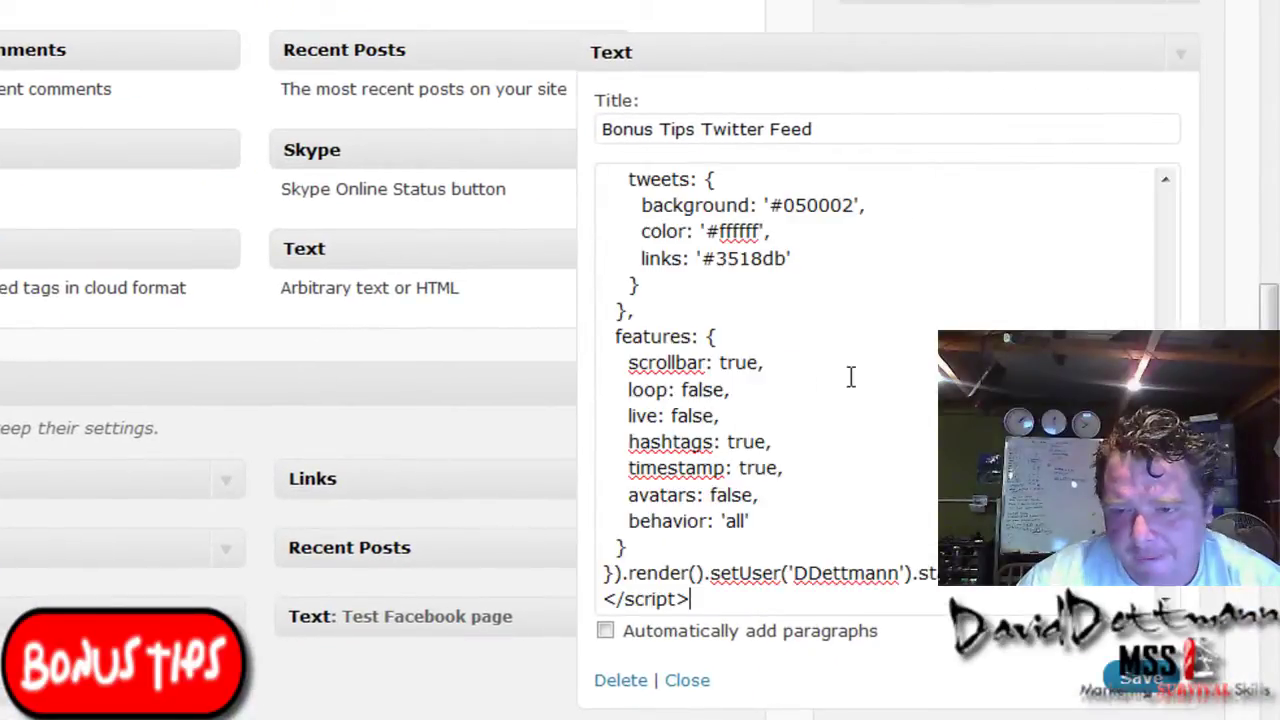
pyautogui.click(1150, 680)
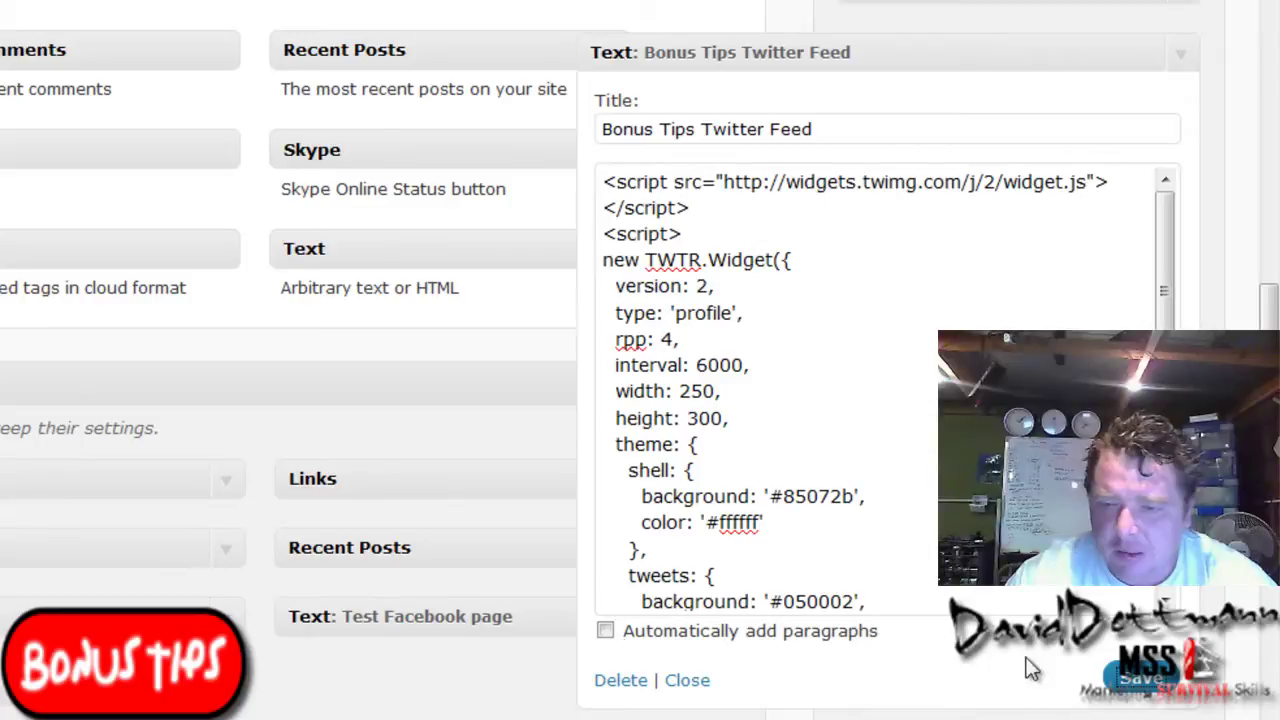
pyautogui.click(687, 681)
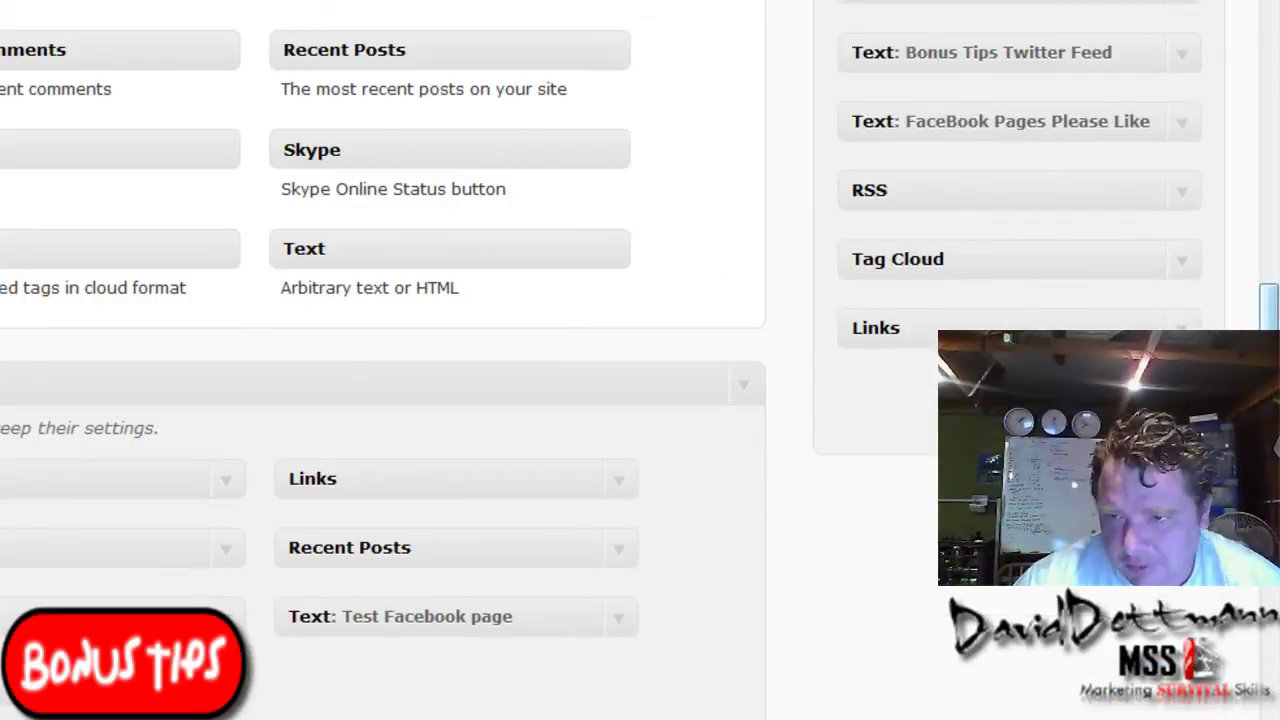
# Step: Reload the blog and check how the Twitter feed looks and fits in its sidebar
pyautogui.scroll(5, 1275, 305)
pyautogui.moveTo(1275, 305); pyautogui.dragTo(1274, 220)
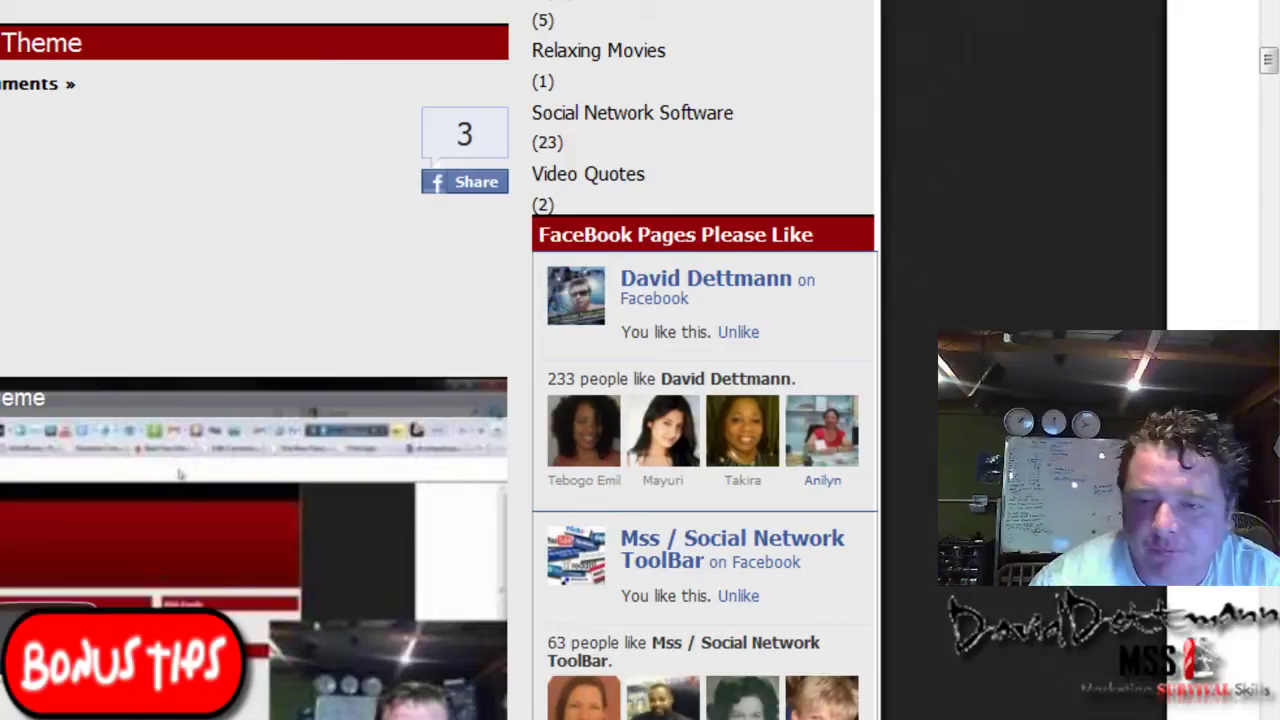
pyautogui.hotkey('alt', 'Left')
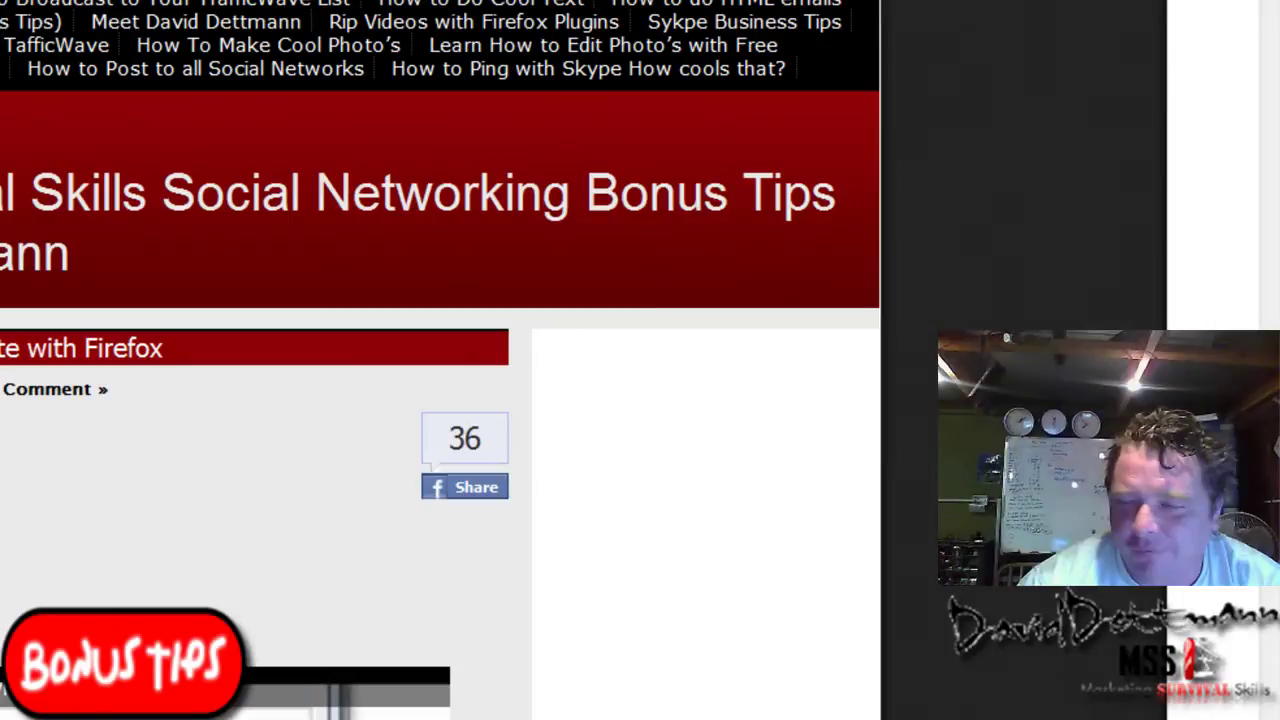
pyautogui.scroll(-5, 180, 514)
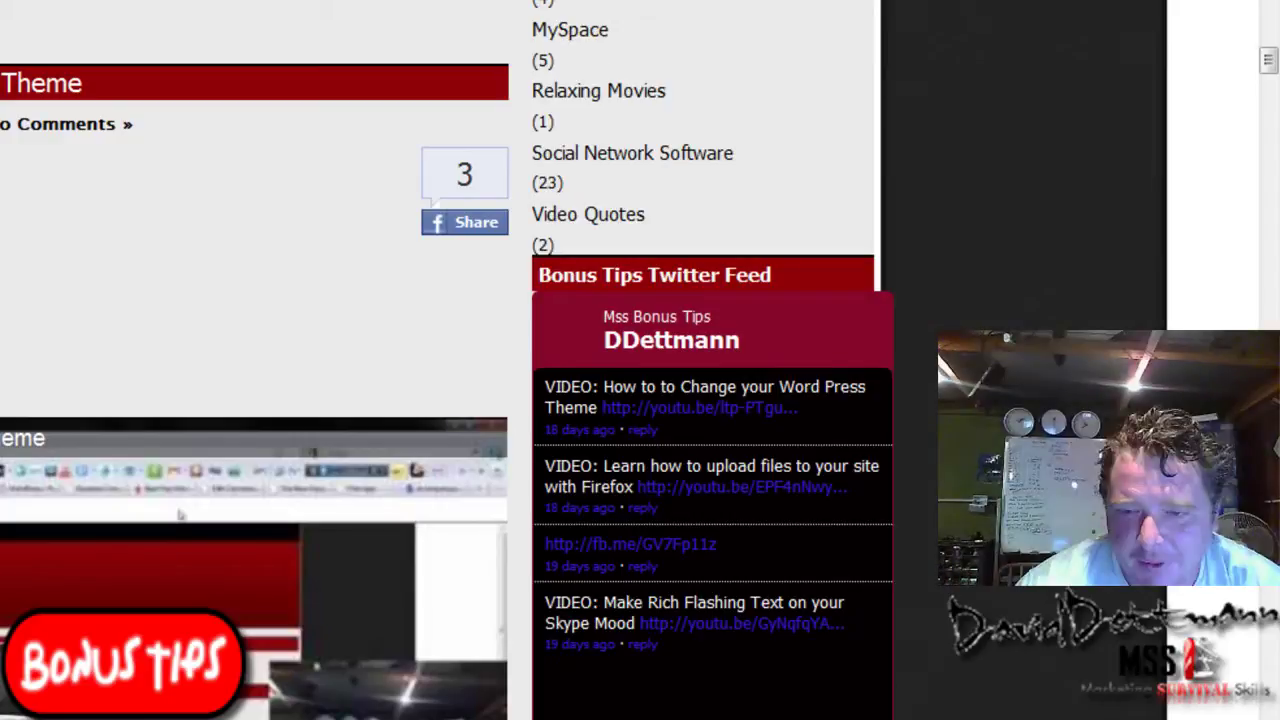
pyautogui.scroll(20, 440, 360)
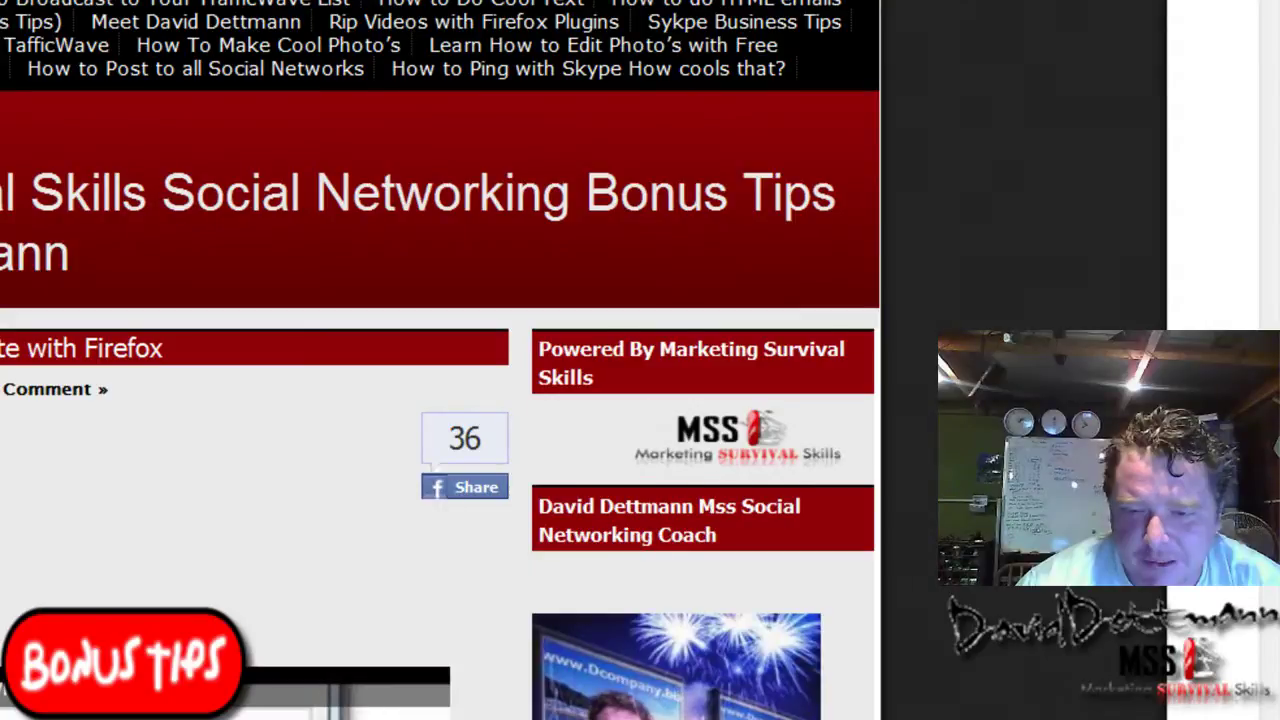
pyautogui.scroll(-10, 440, 360)
pyautogui.moveTo(1272, 14); pyautogui.dragTo(1272, 72)
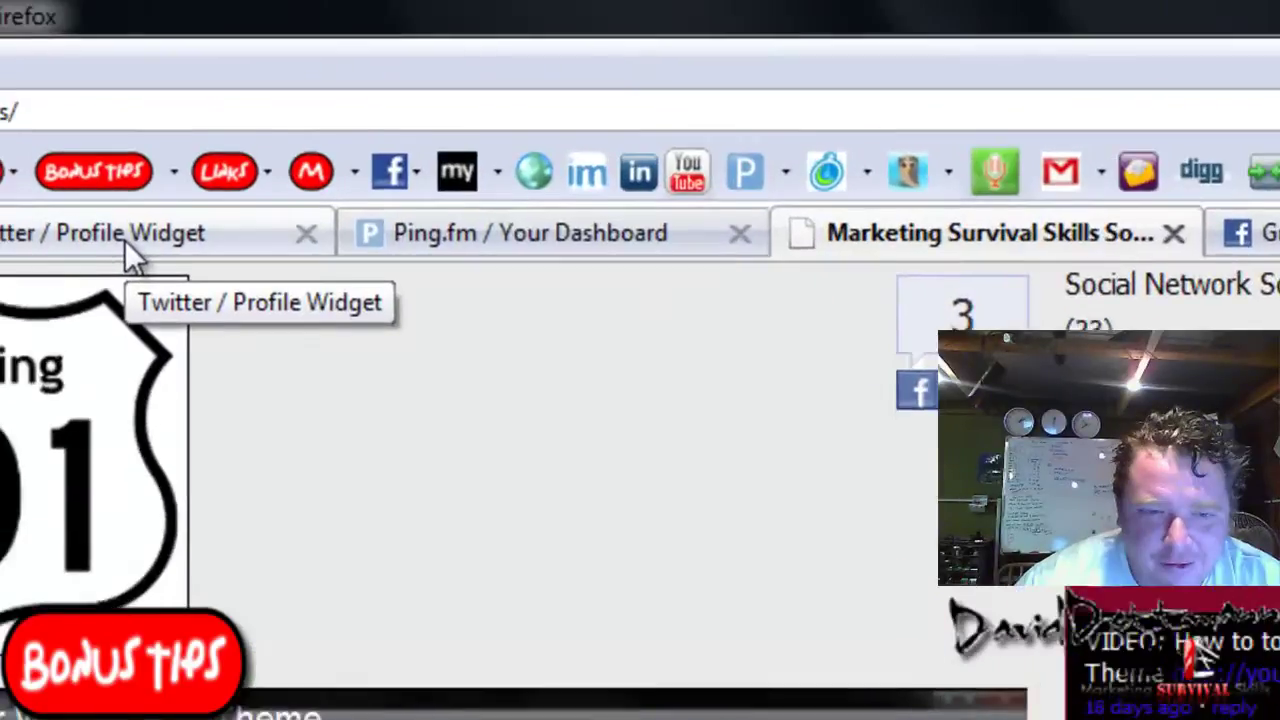
# Step: Open the Twitter widget's dimensions, compare its fit with the blog sidebar and set the width to 230 px
pyautogui.click(124, 239)
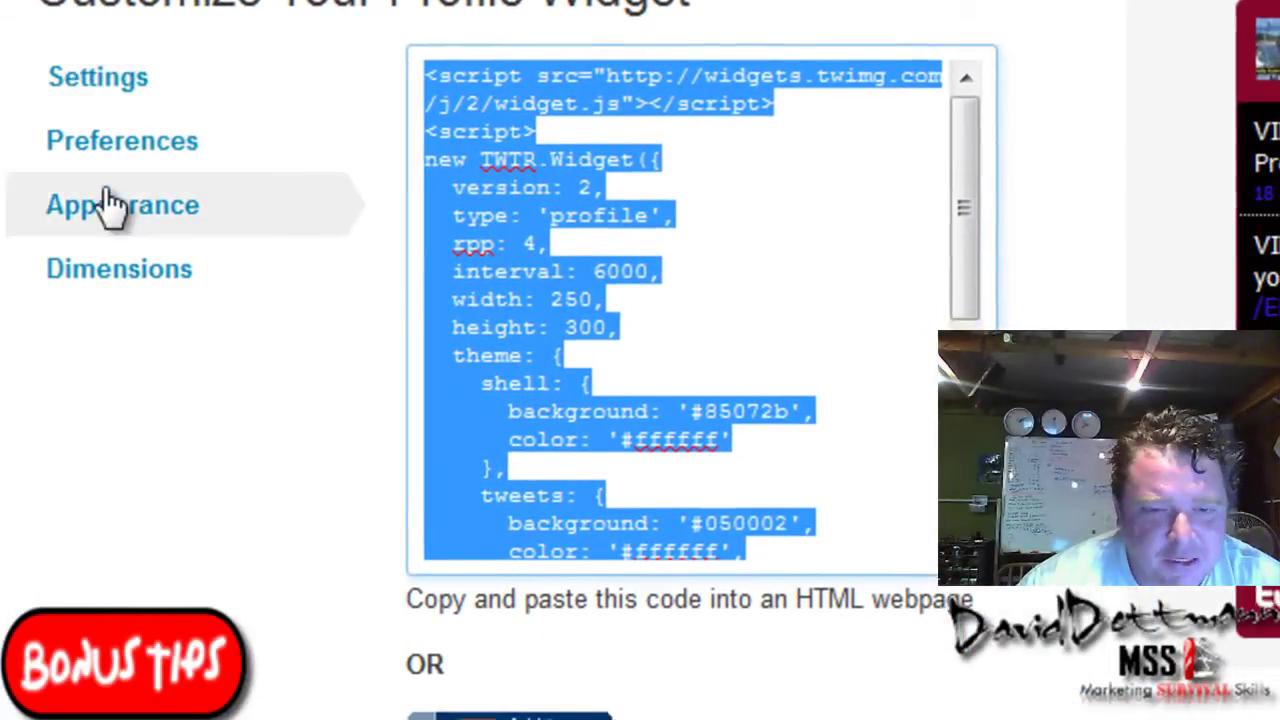
pyautogui.click(133, 272)
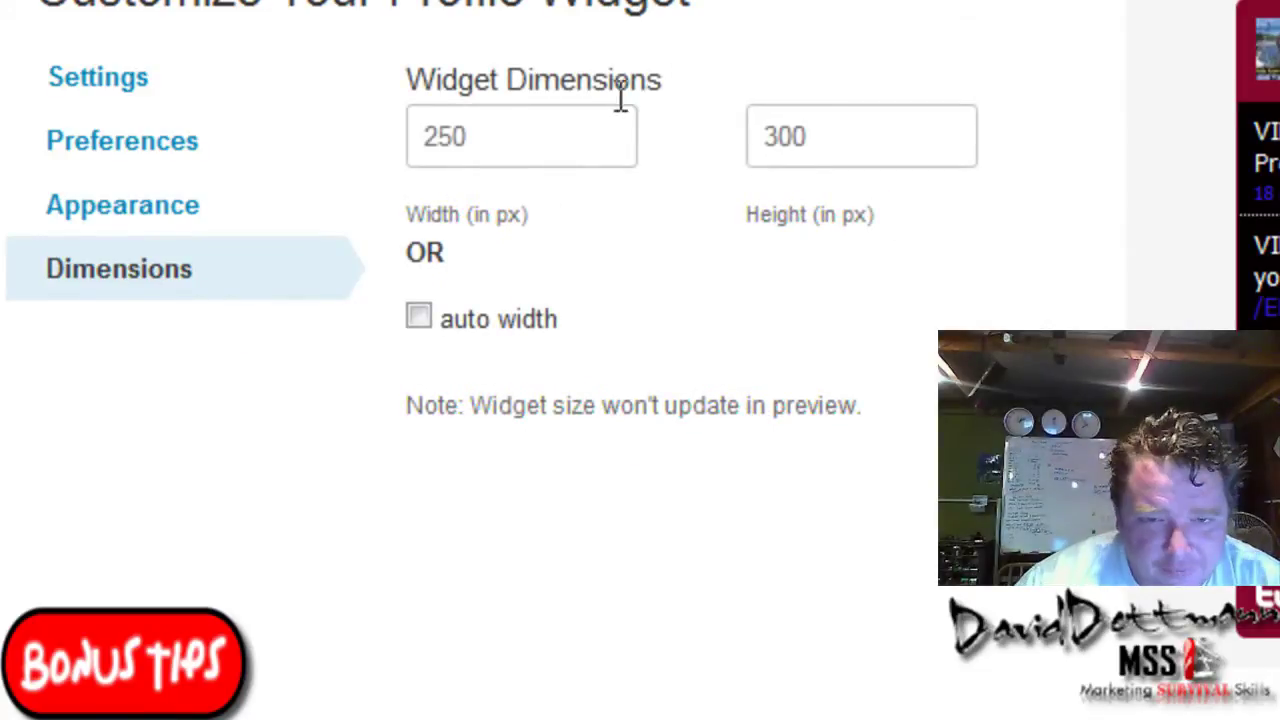
pyautogui.click(519, 133)
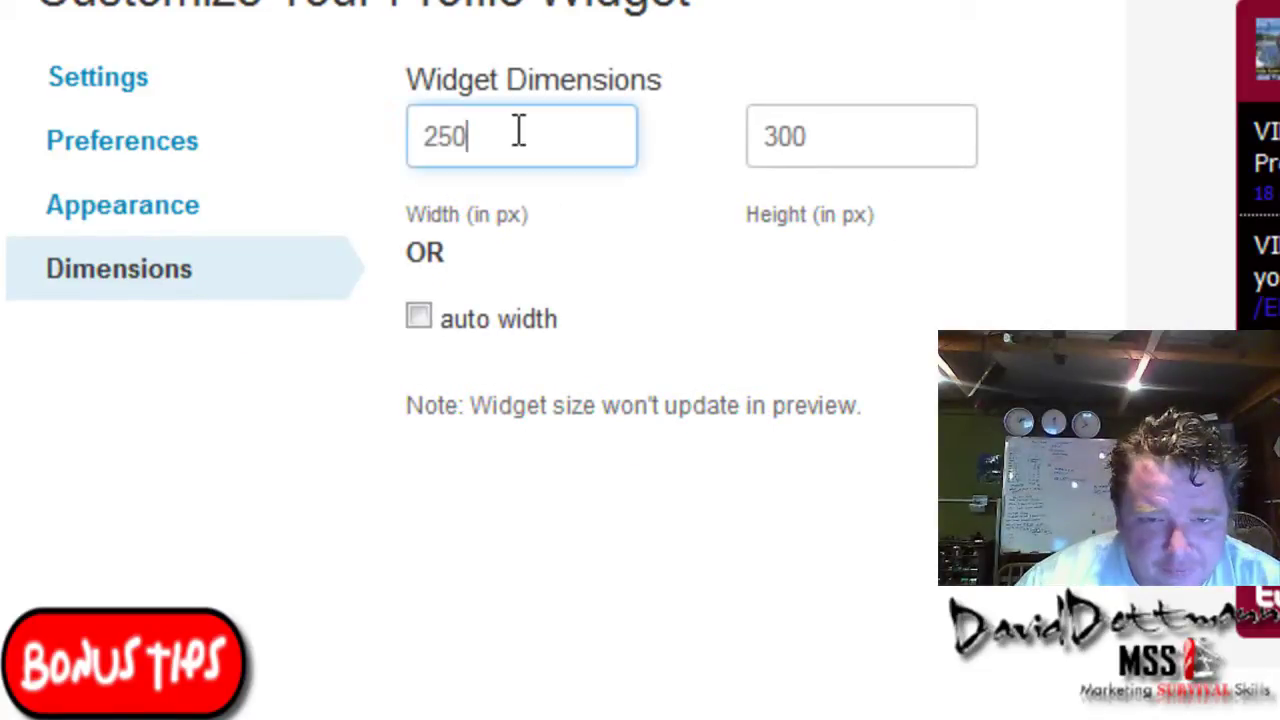
pyautogui.click(455, 137)
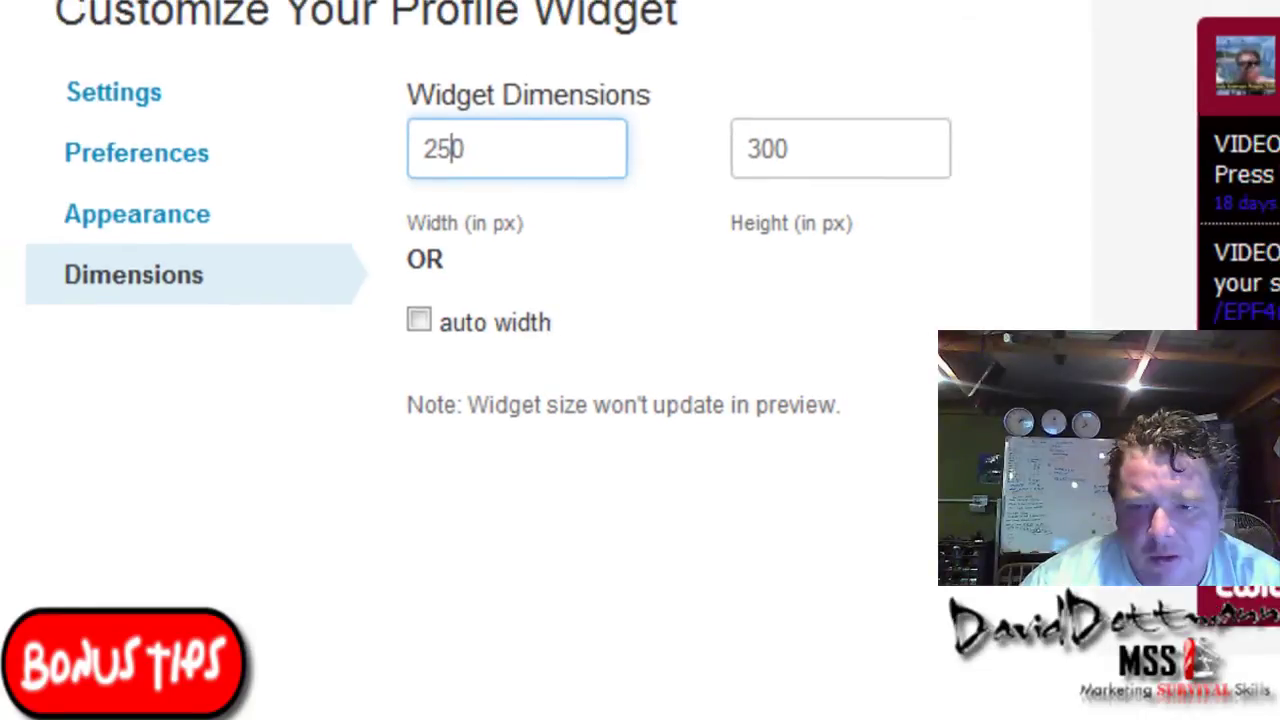
pyautogui.press('BackSpace')
pyautogui.write('0')
pyautogui.click(742, 96)
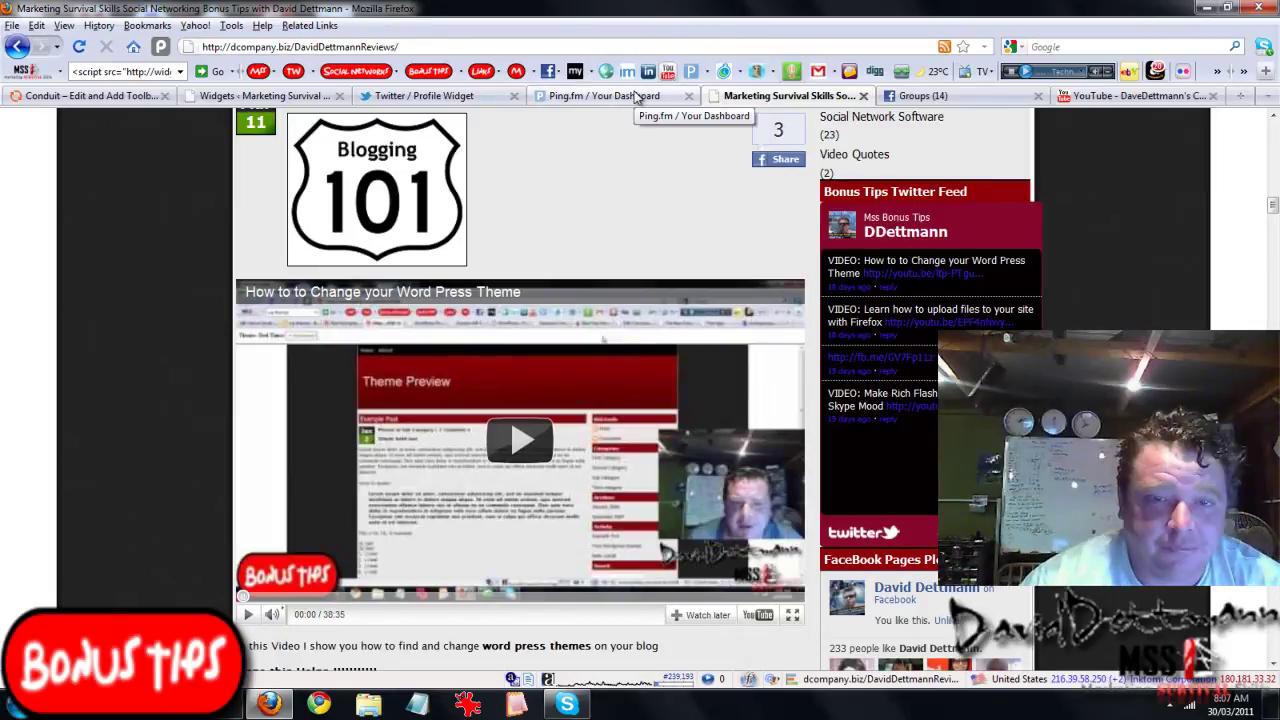
pyautogui.click(430, 96)
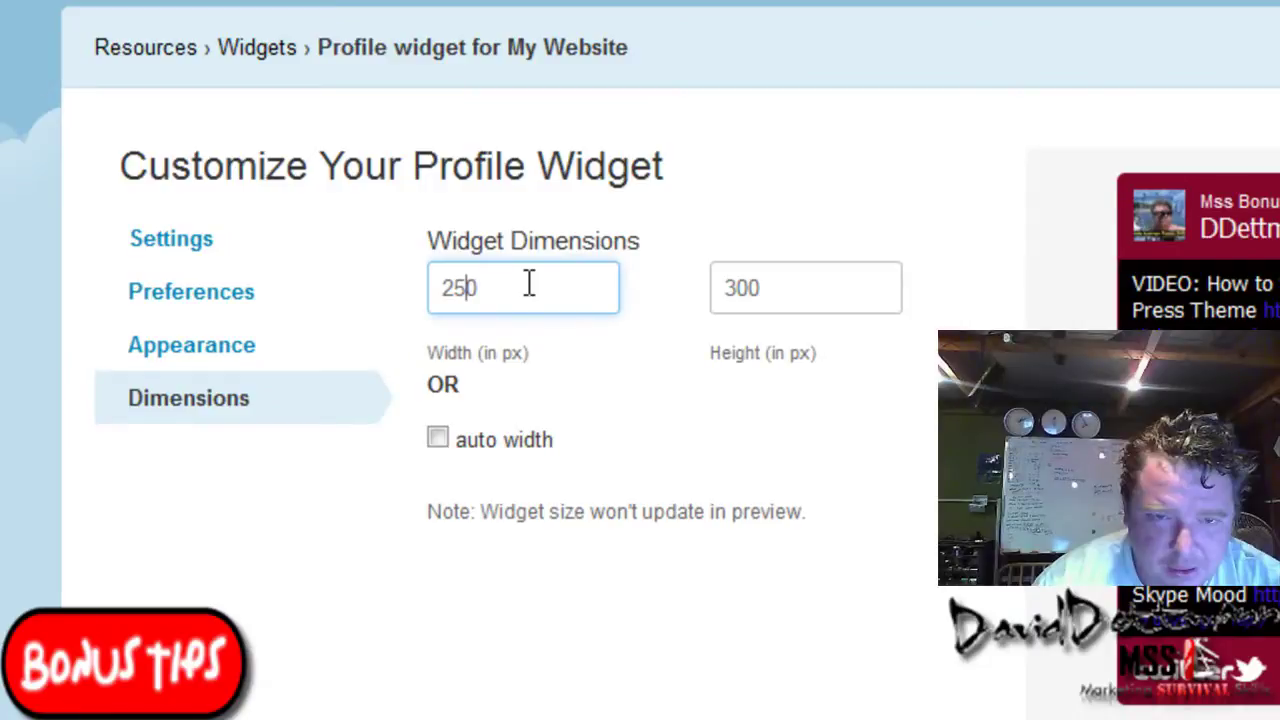
pyautogui.press('BackSpace')
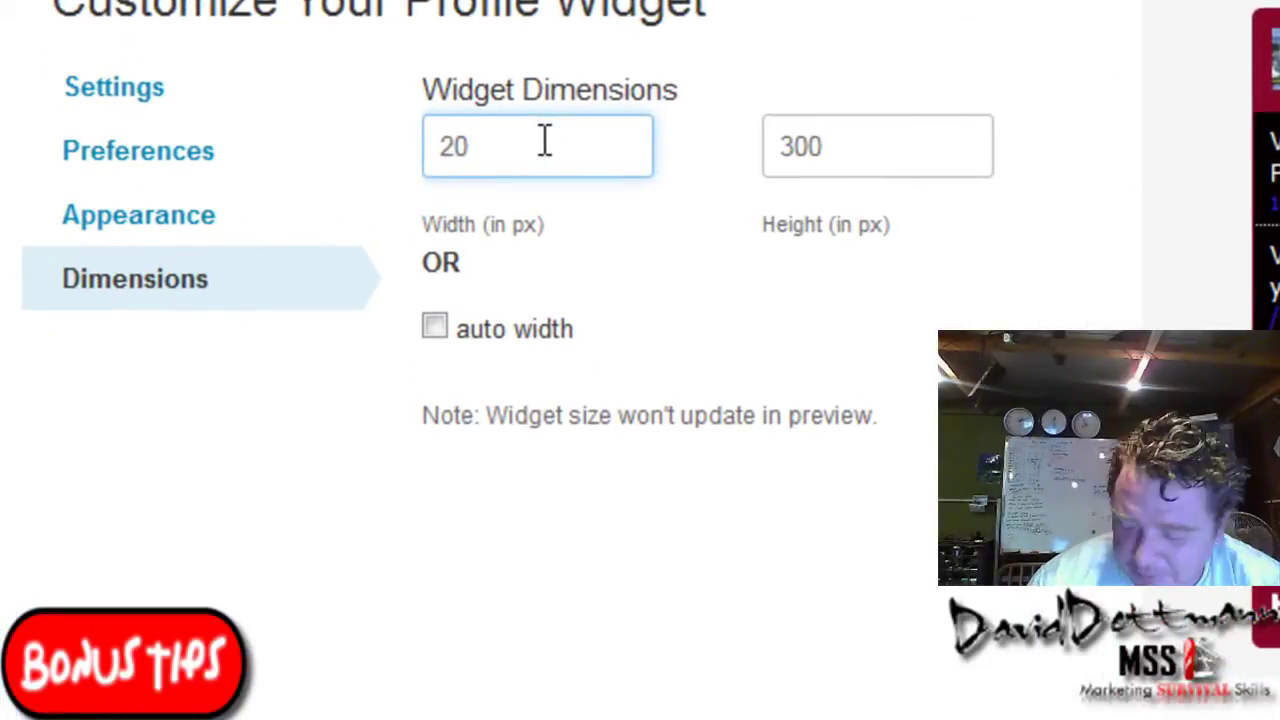
pyautogui.write('3')
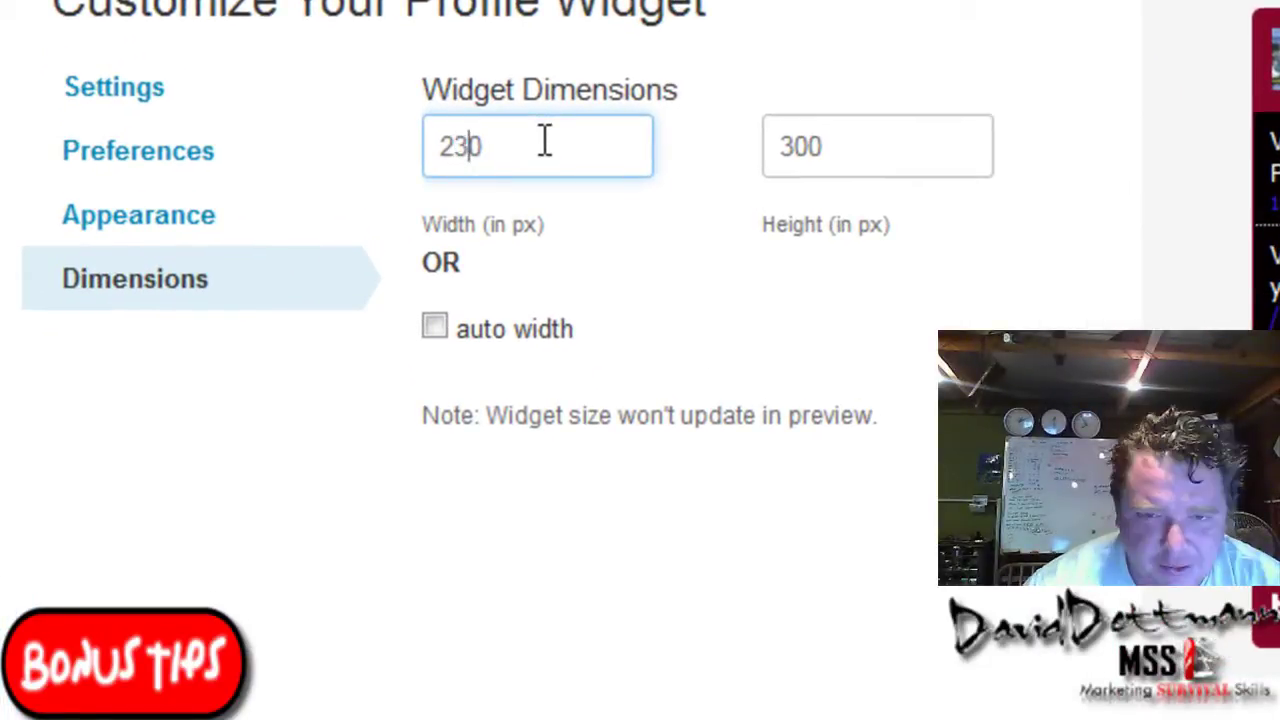
# Step: Set the Twitter widget's height to 200 px
pyautogui.click(797, 146)
pyautogui.press('BackSpace')
pyautogui.write('2')
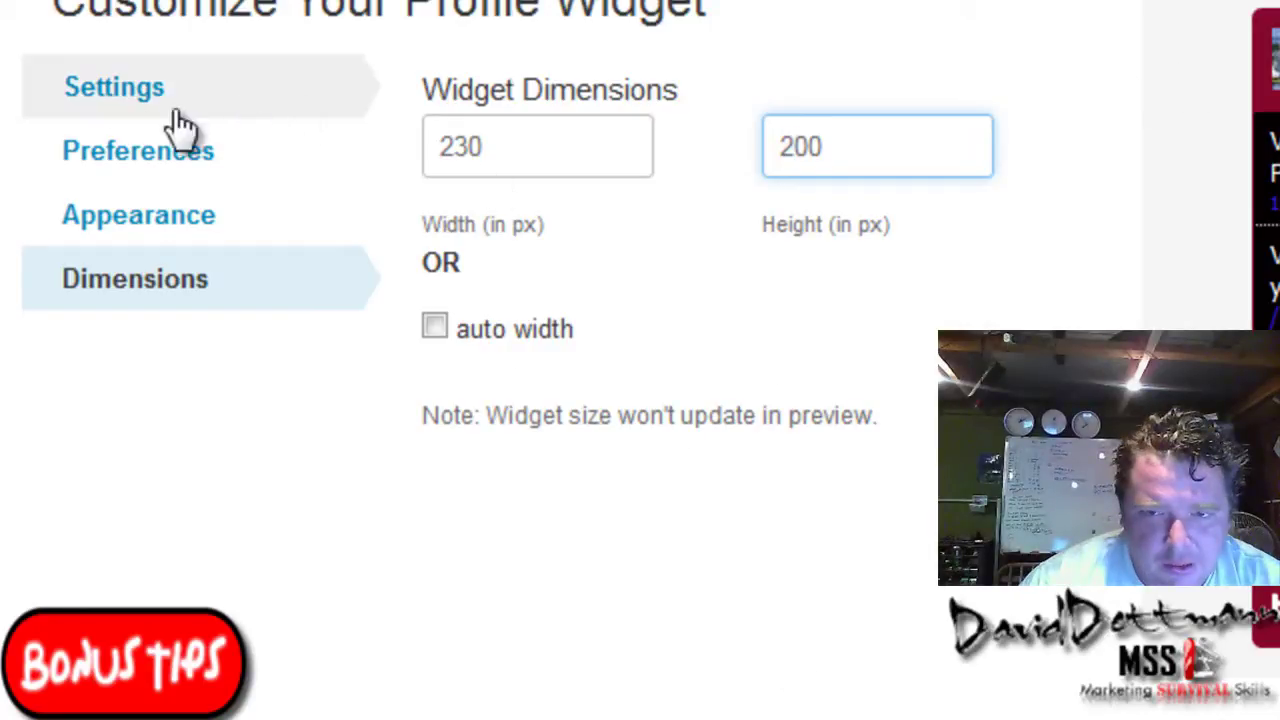
# Step: Review the widget's preferences, set its shell background colour to #080003 and close the colour picker
pyautogui.click(137, 160)
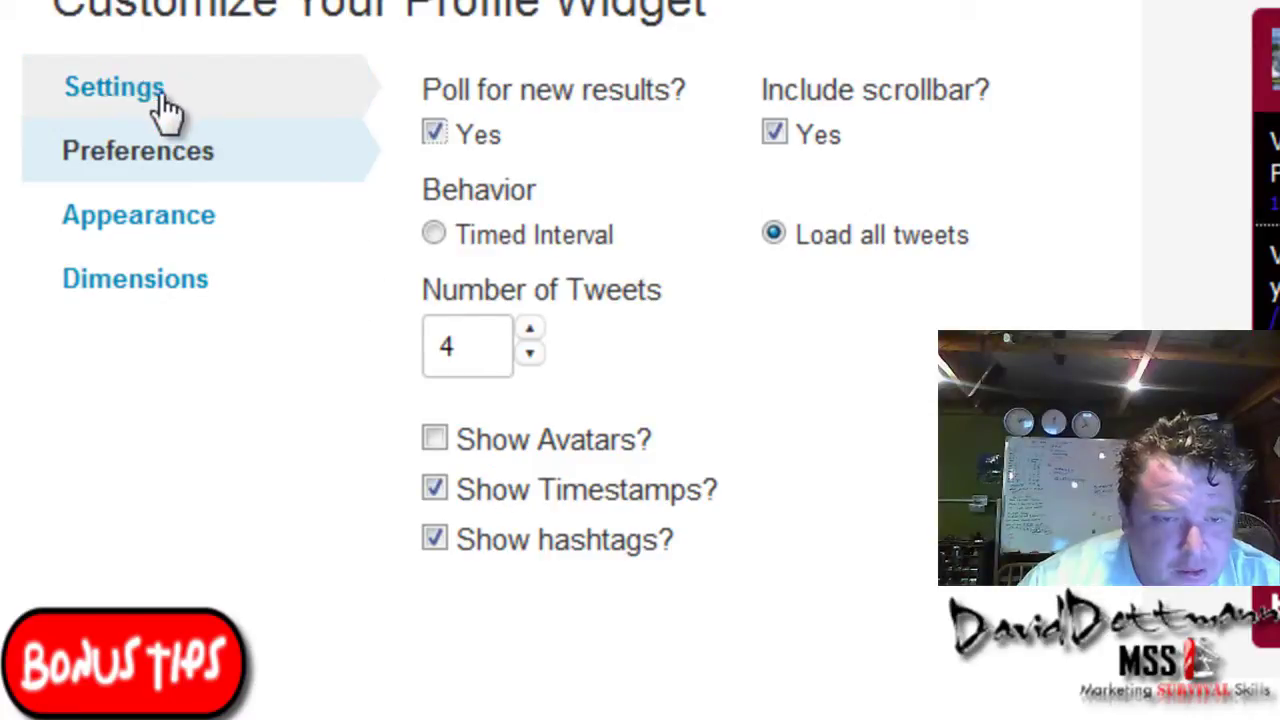
pyautogui.click(160, 228)
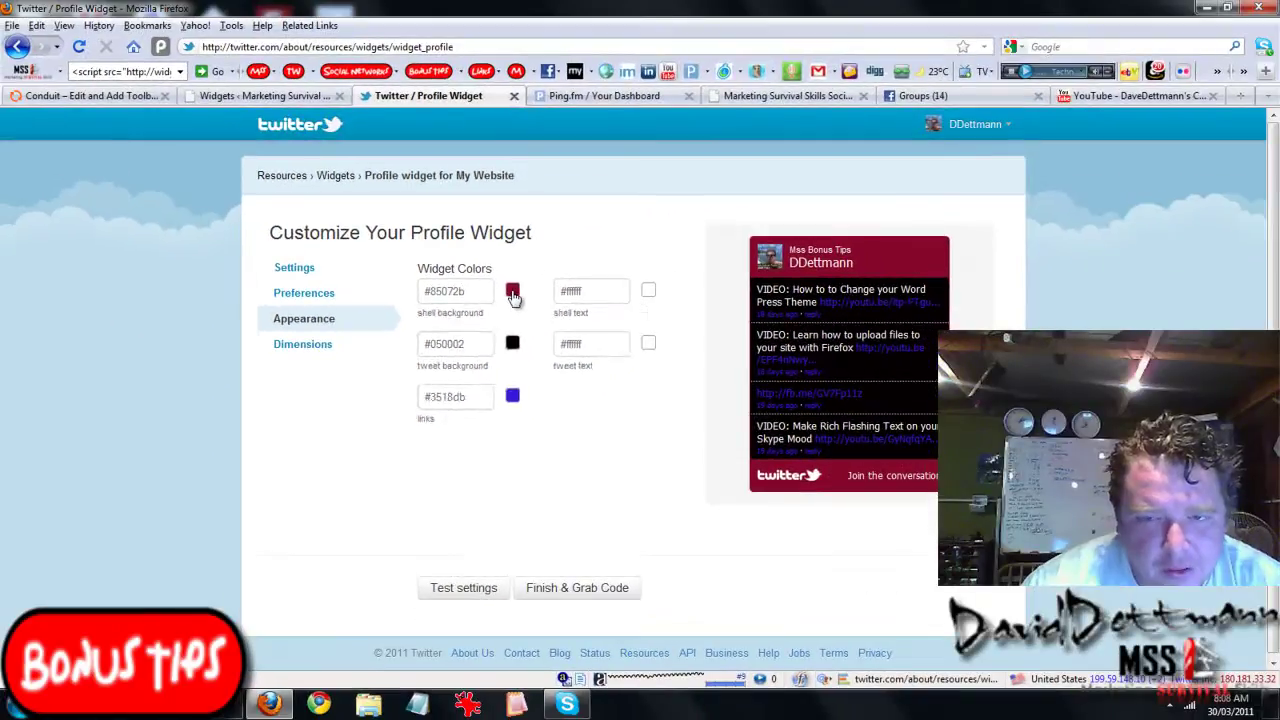
pyautogui.click(659, 143)
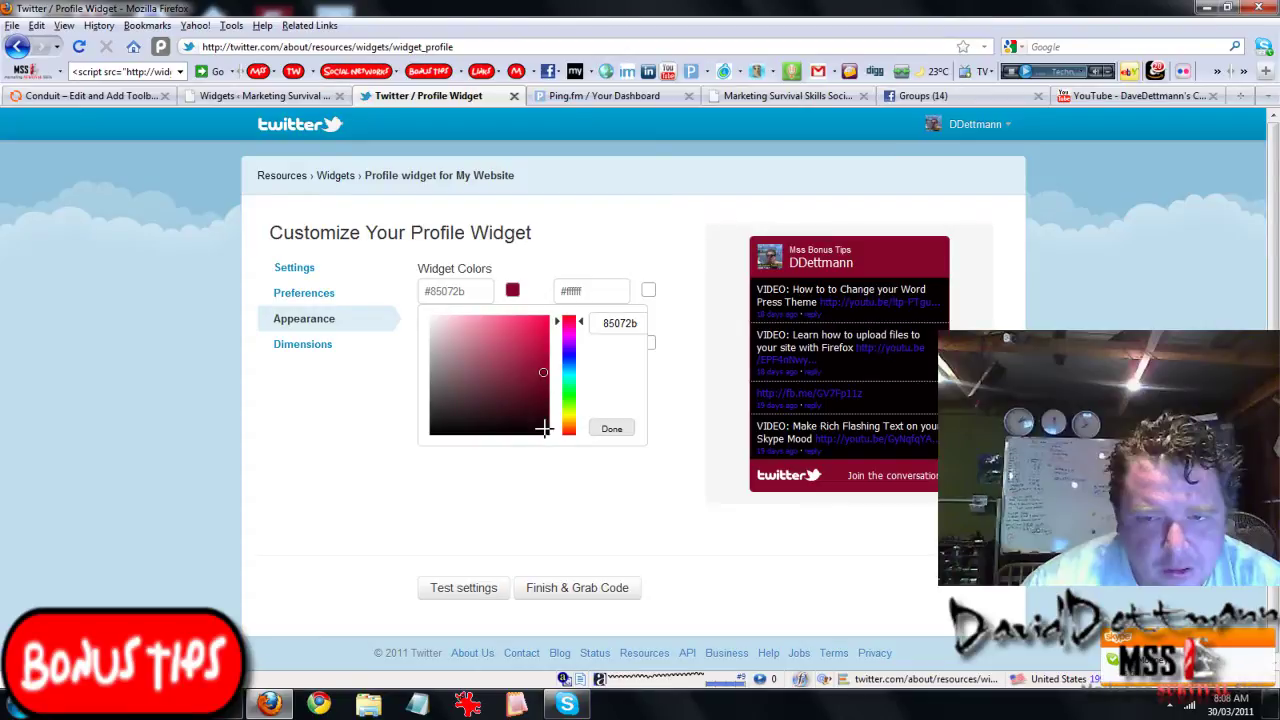
pyautogui.click(543, 428)
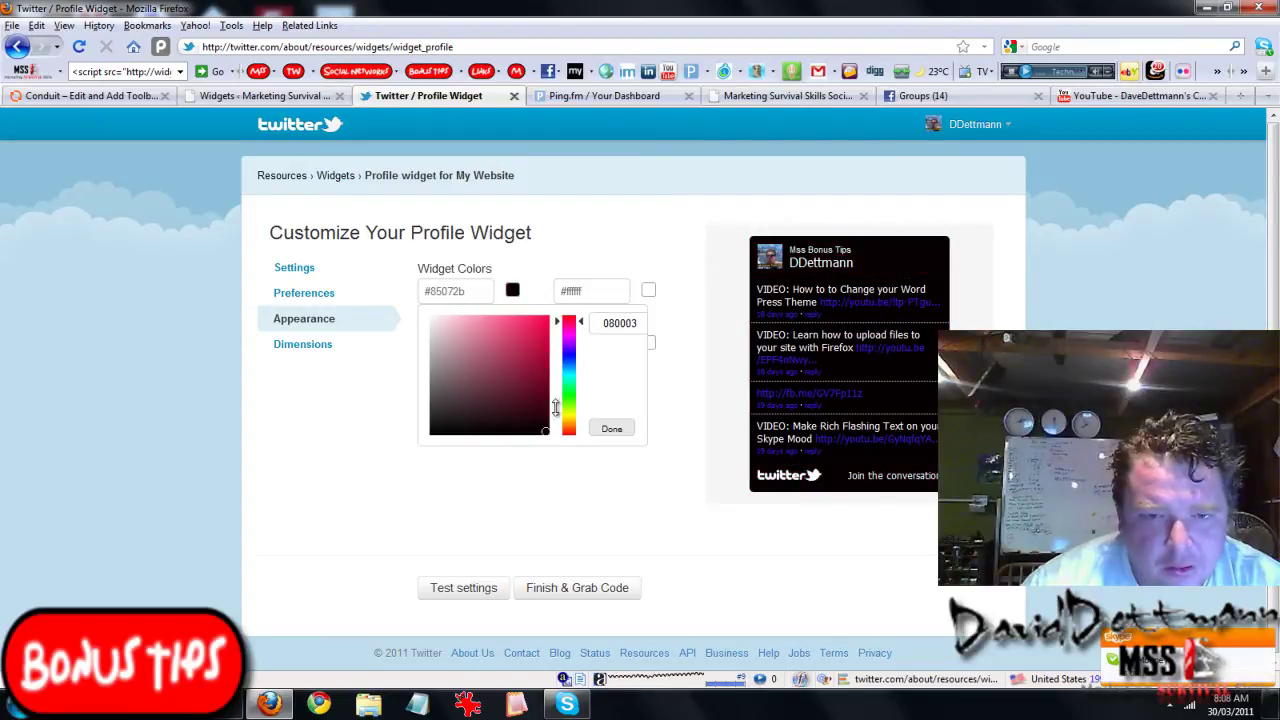
pyautogui.click(592, 254)
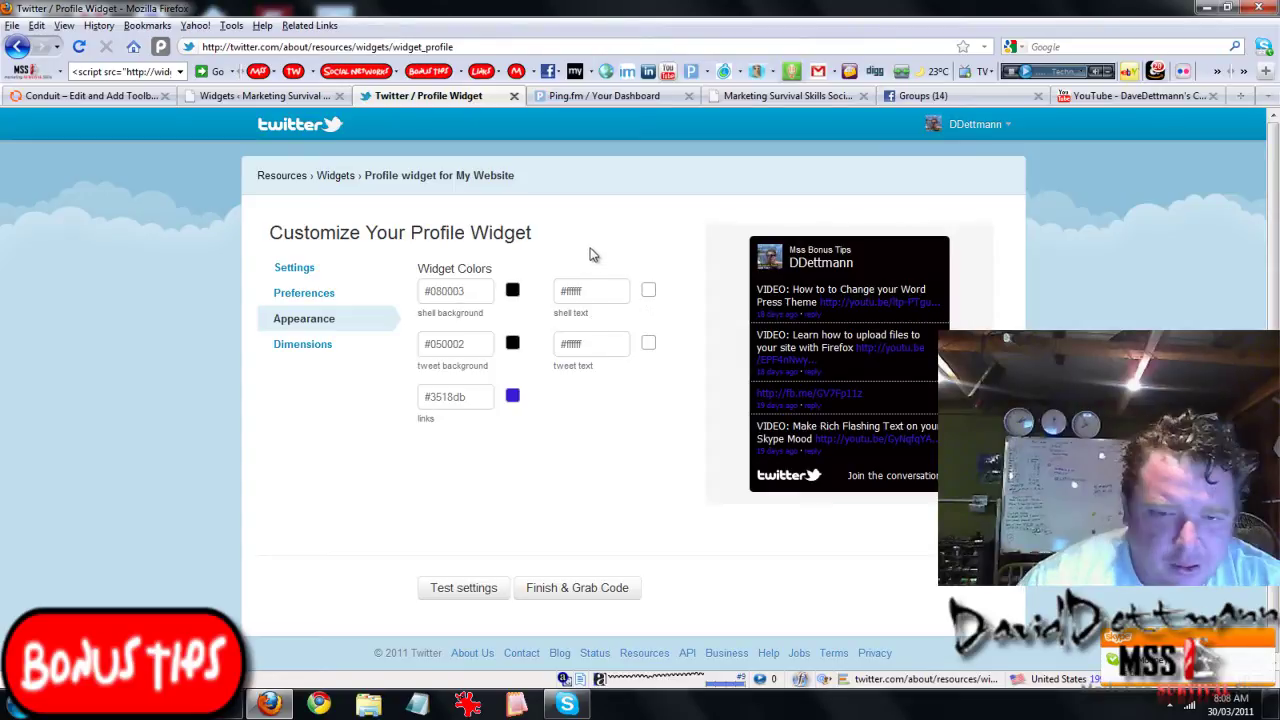
# Step: Try several green shades for the Twitter widget's links and set the link colour to #14db53
pyautogui.click(513, 398)
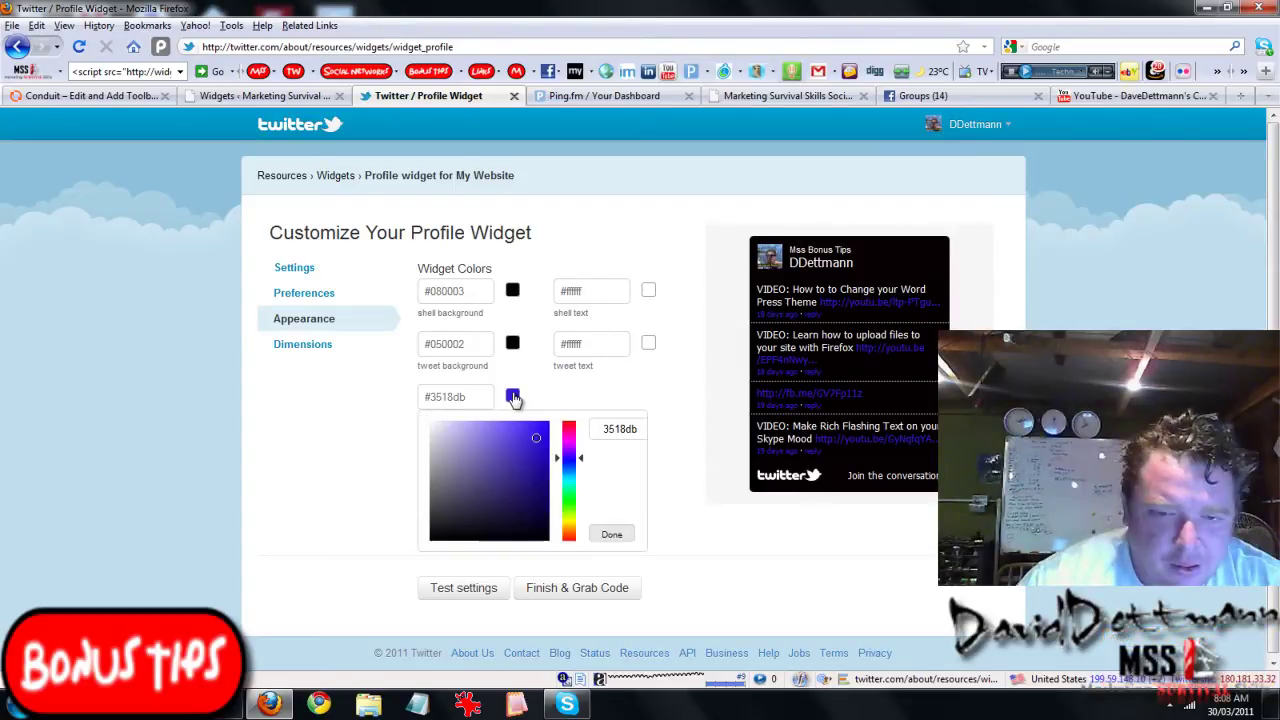
pyautogui.click(570, 494)
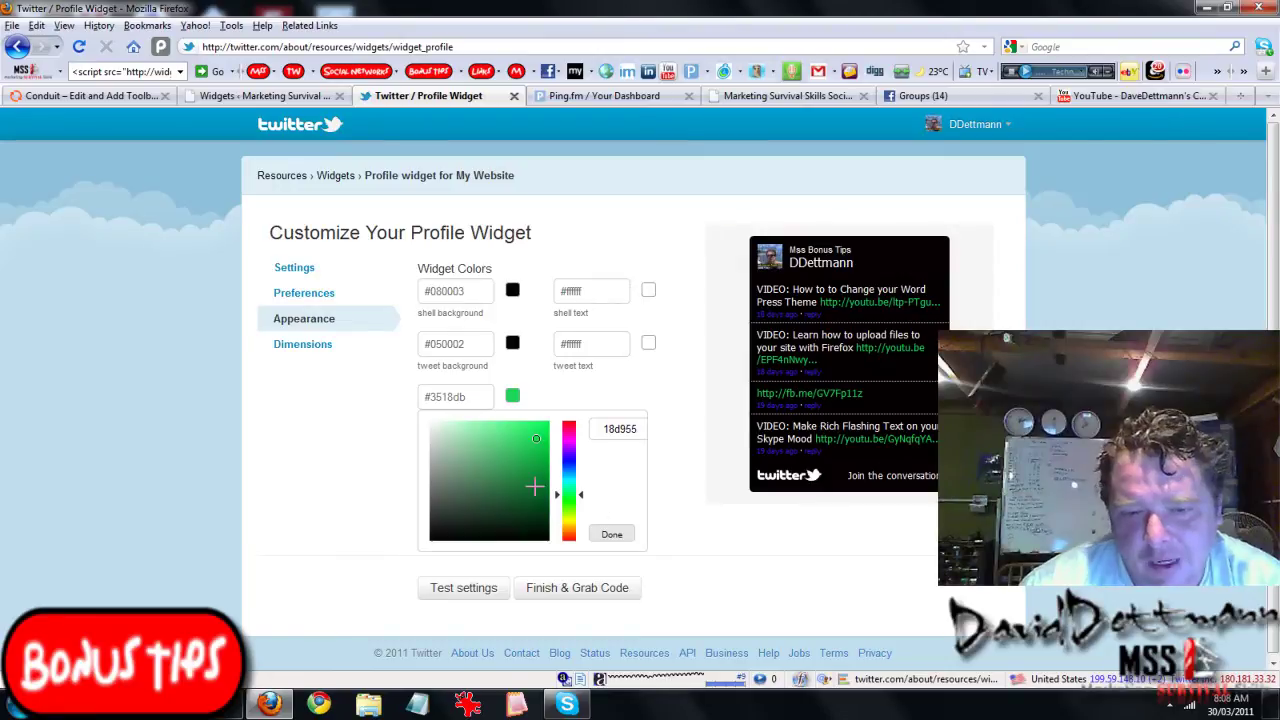
pyautogui.click(533, 513)
pyautogui.moveTo(538, 491)
pyautogui.mouseDown()
pyautogui.moveTo(529, 470)
pyautogui.moveTo(504, 470)
pyautogui.moveTo(529, 431)
pyautogui.mouseUp()
pyautogui.click(544, 518)
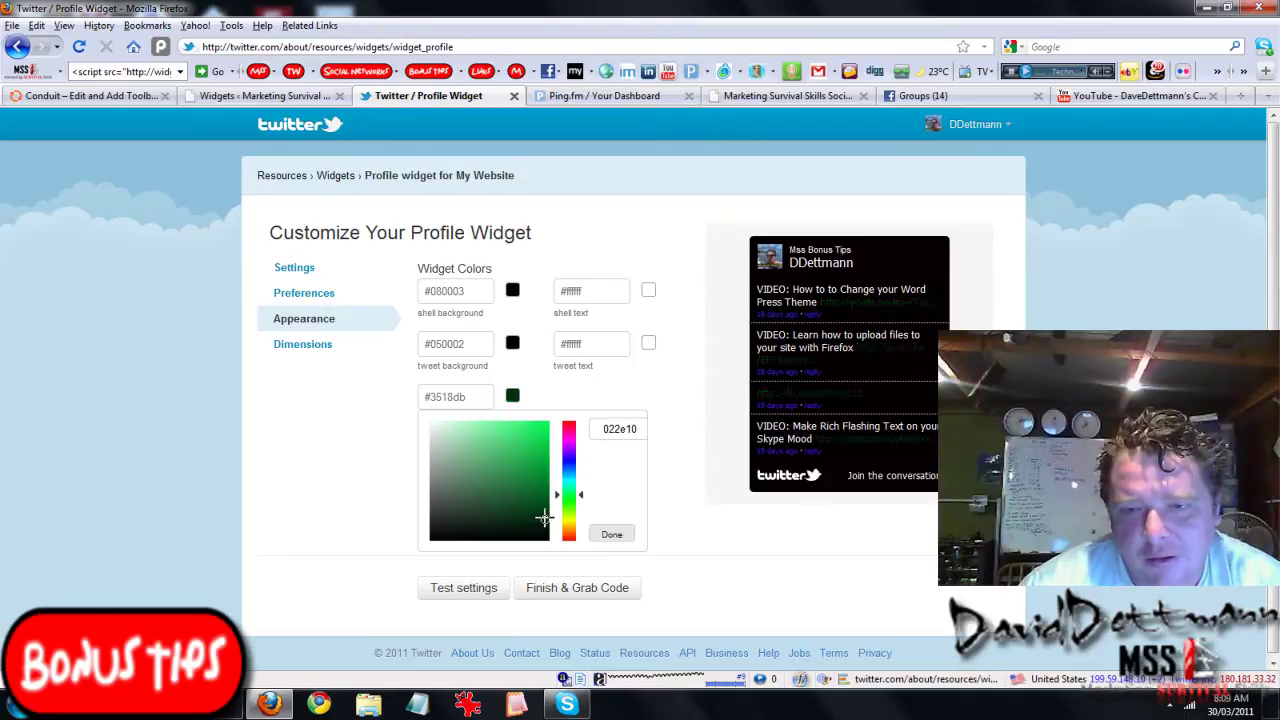
pyautogui.click(533, 430)
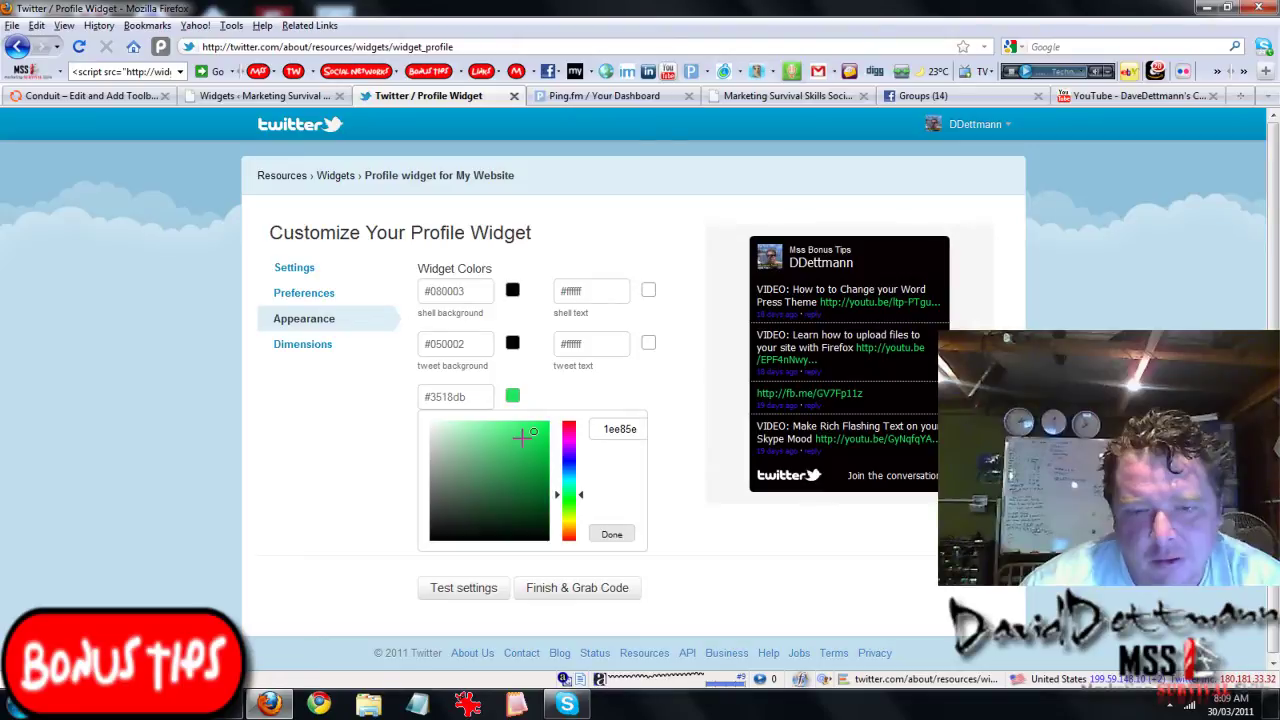
pyautogui.click(521, 437)
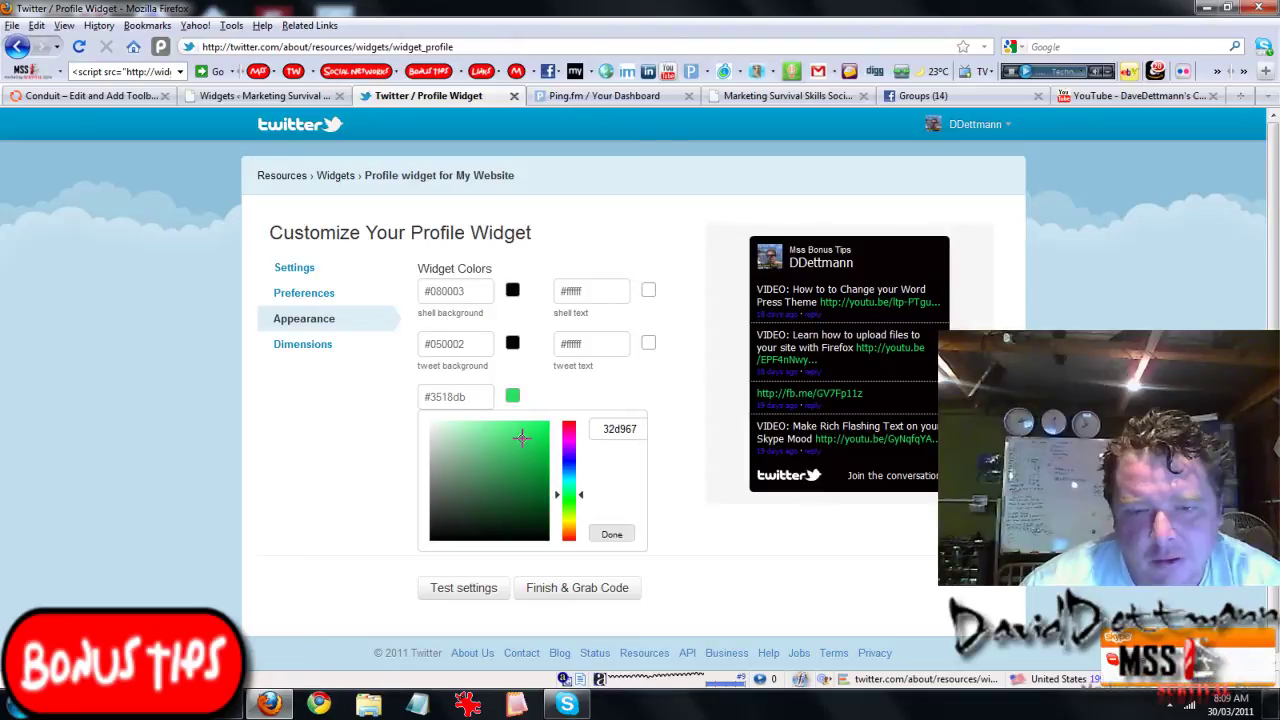
pyautogui.click(537, 437)
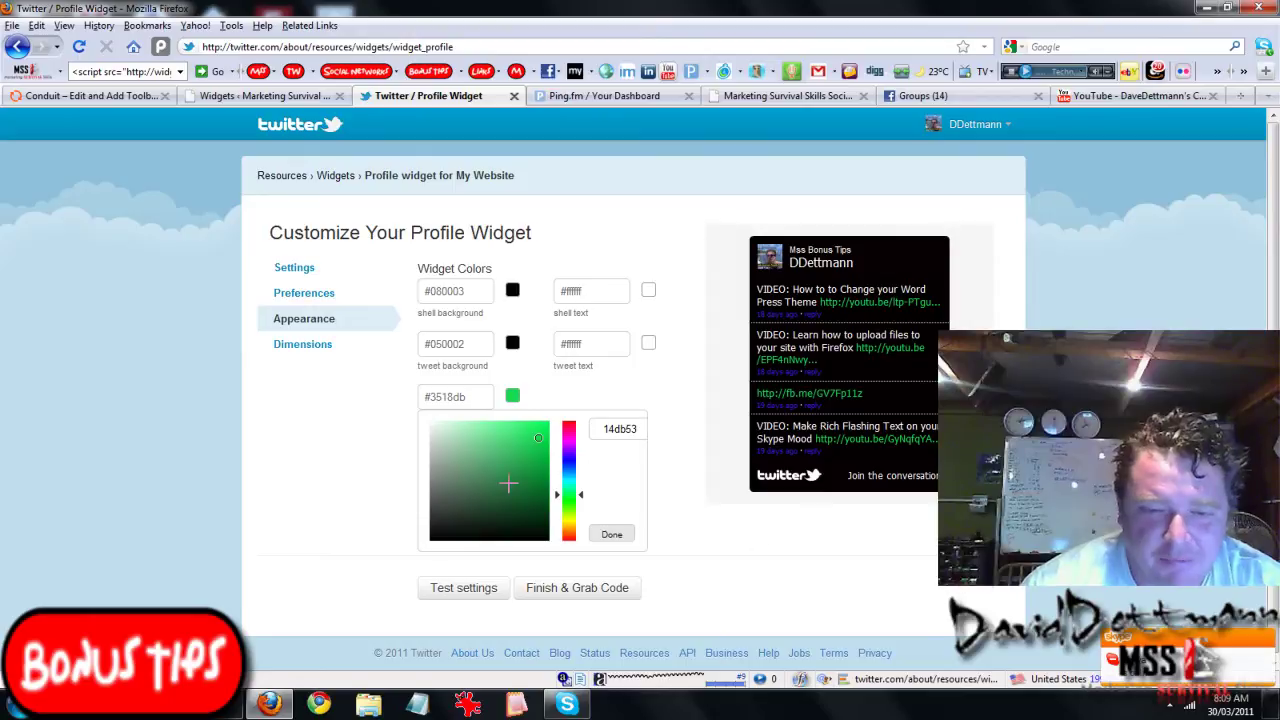
# Step: Generate the updated Twitter widget code and copy all of it
pyautogui.click(573, 592)
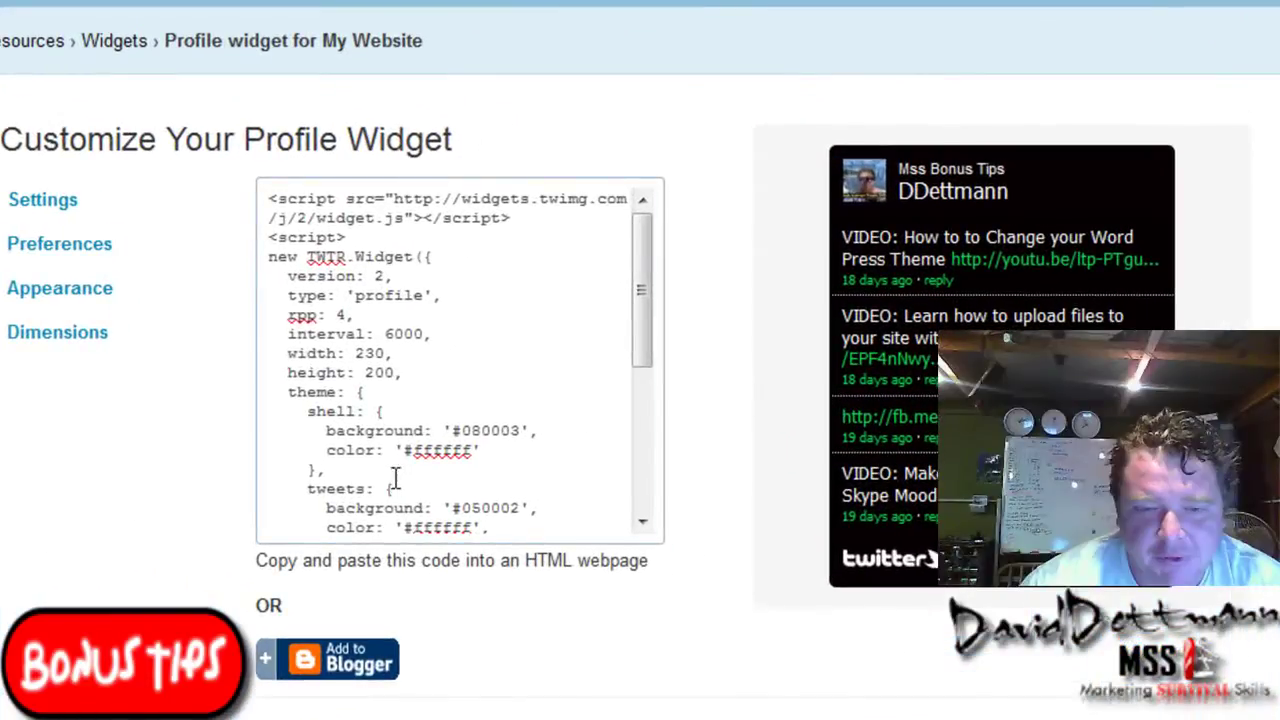
pyautogui.rightClick(499, 429)
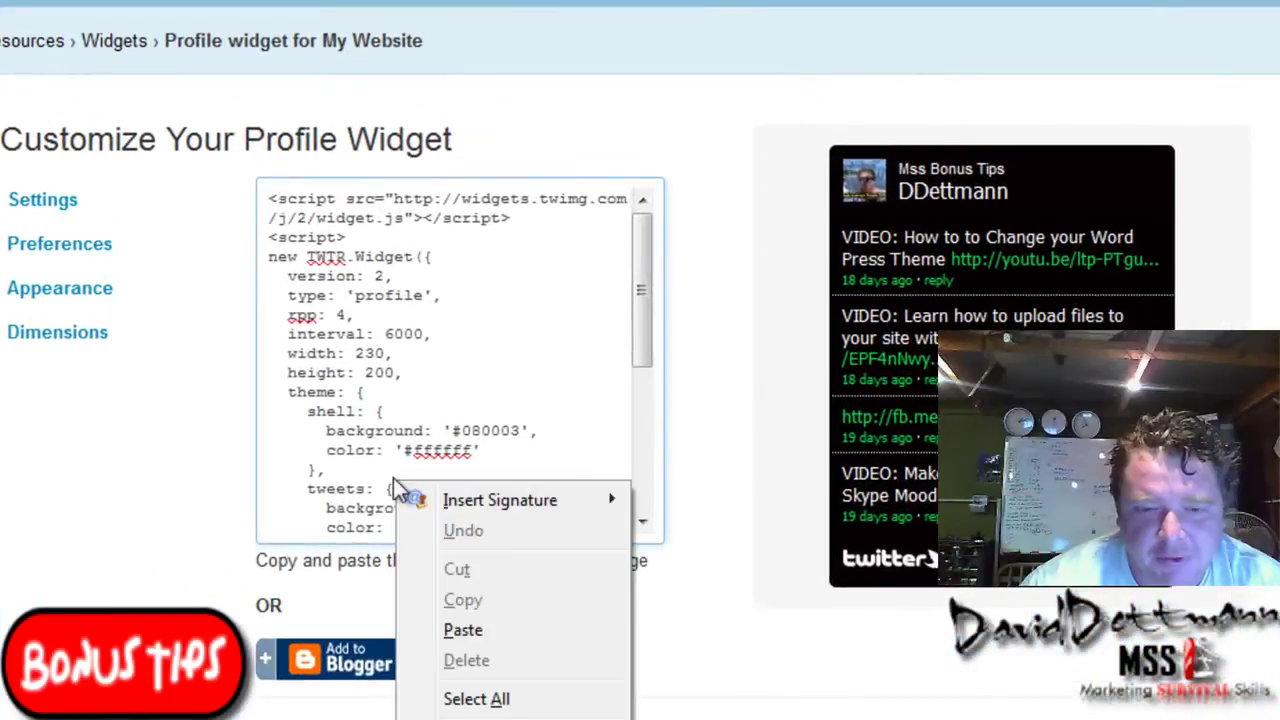
pyautogui.click(520, 700)
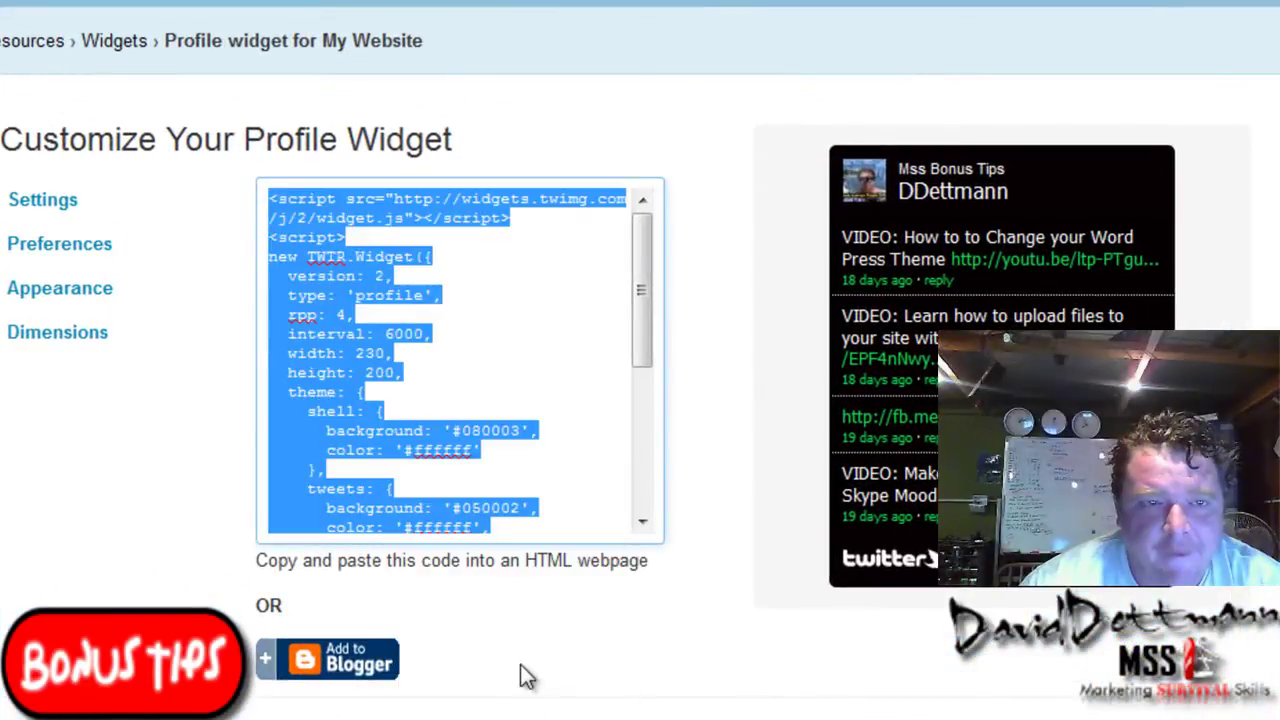
pyautogui.rightClick(419, 413)
pyautogui.click(490, 535)
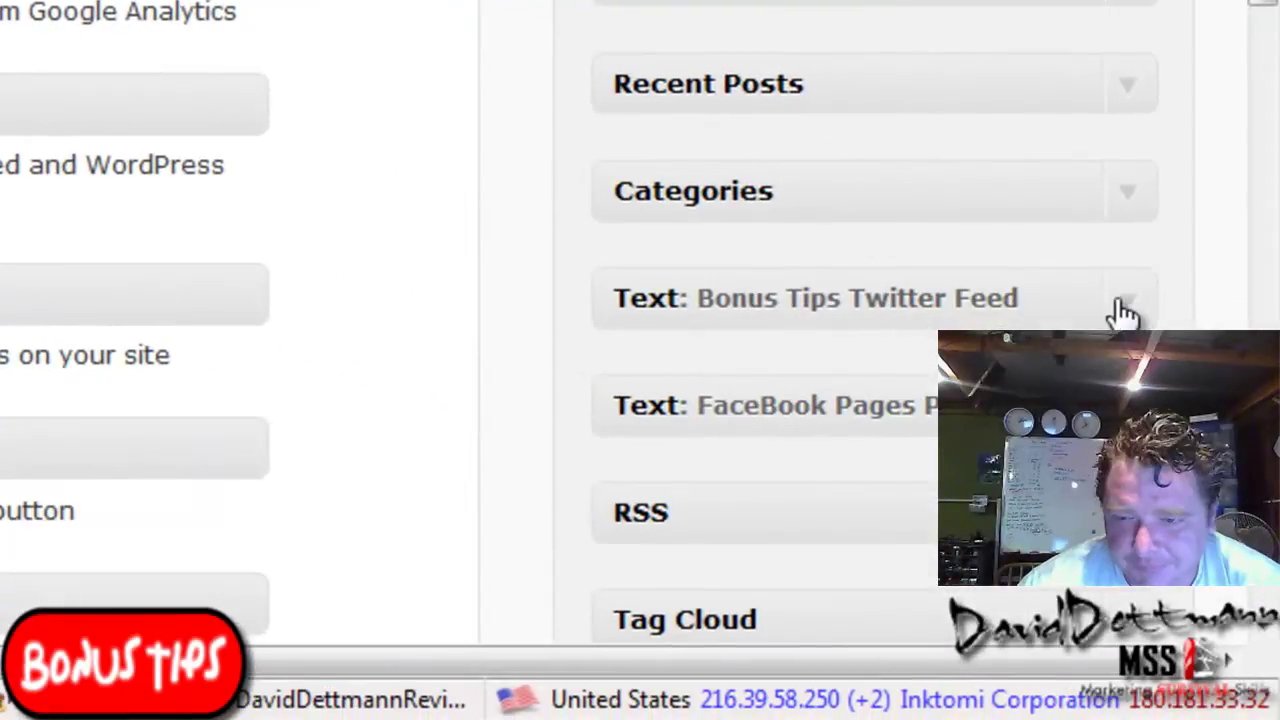
# Step: Replace all code in the Bonus Tips Twitter Feed text widget with the newly copied widget code
pyautogui.click(1128, 305)
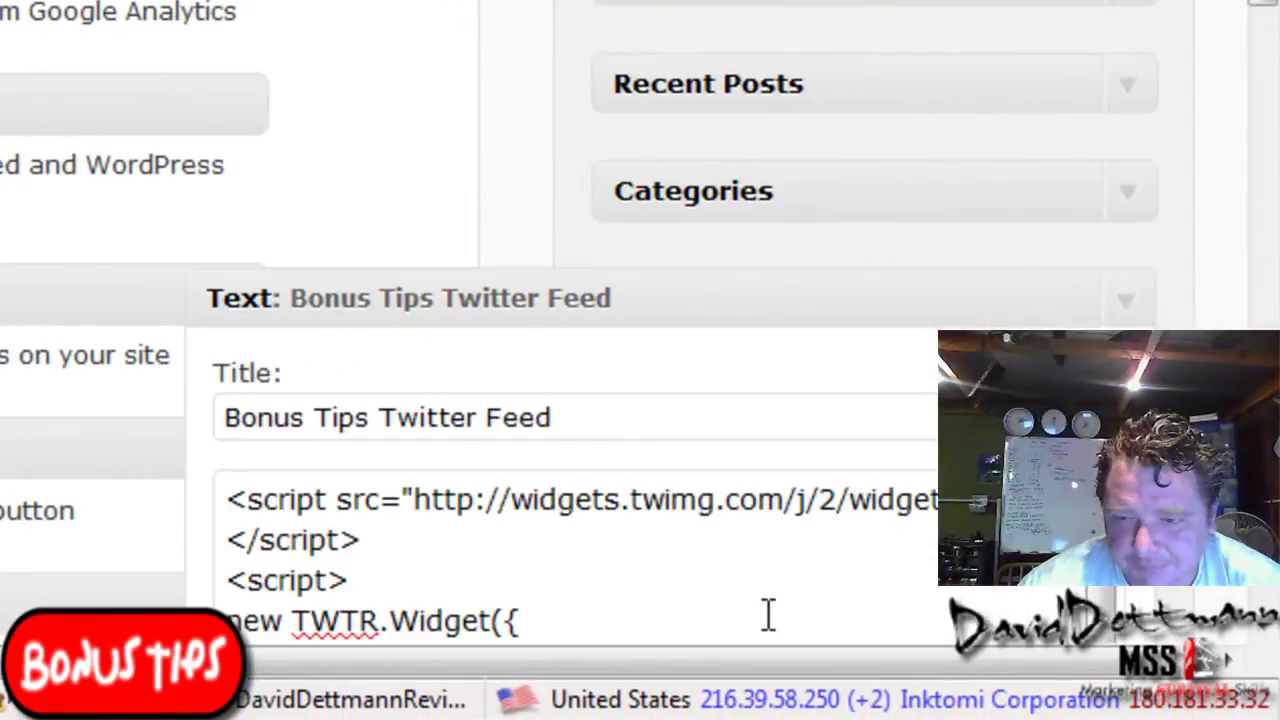
pyautogui.scroll(-8, 1212, 41)
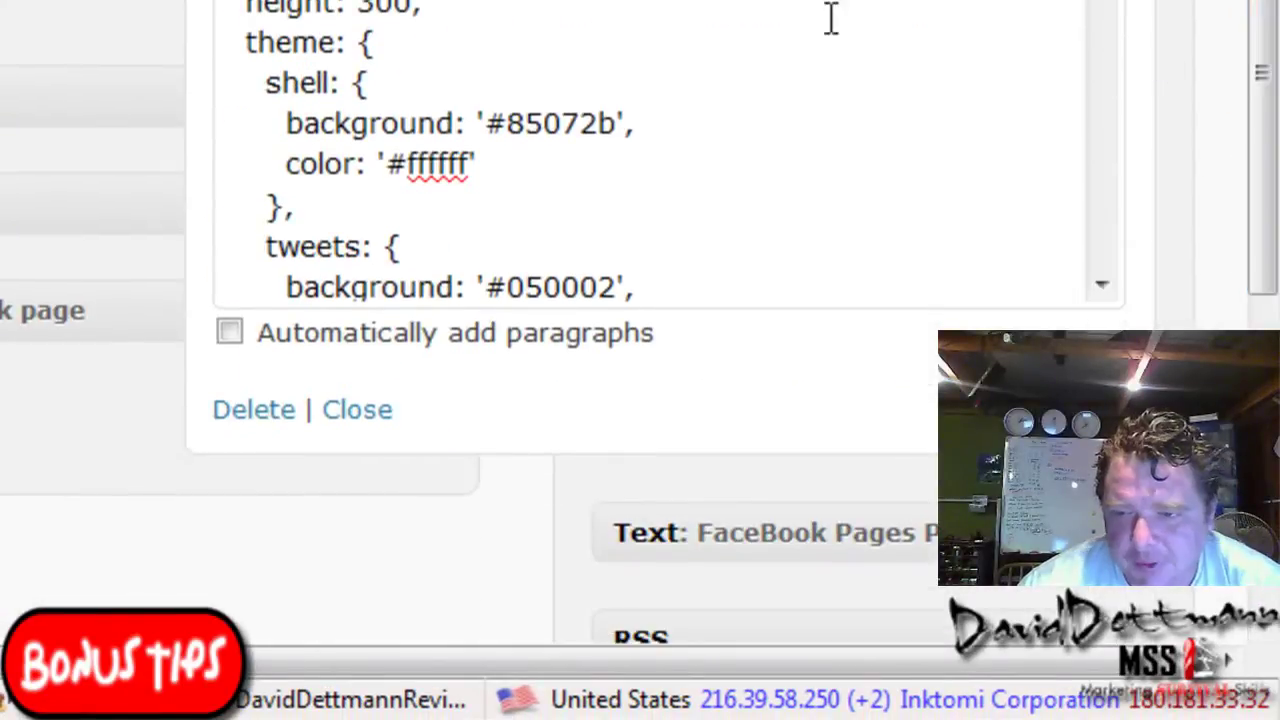
pyautogui.rightClick(630, 10)
pyautogui.click(807, 331)
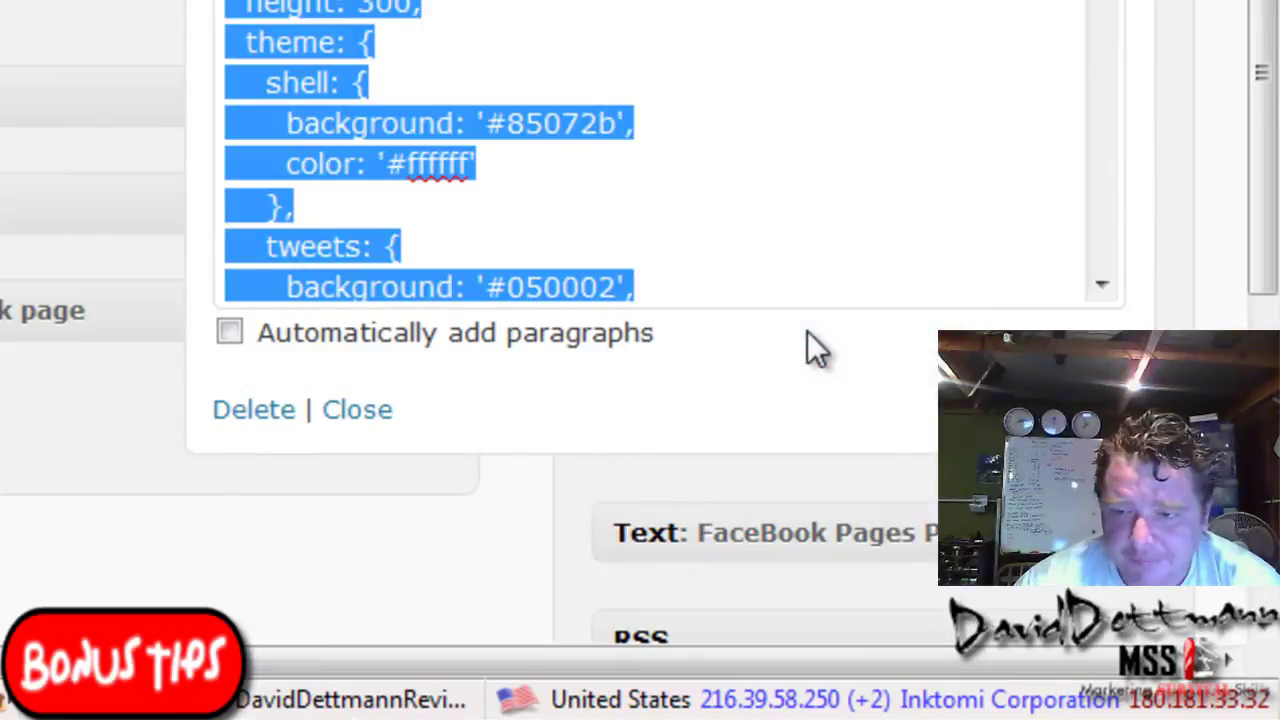
pyautogui.press('Delete')
pyautogui.rightClick(706, 162)
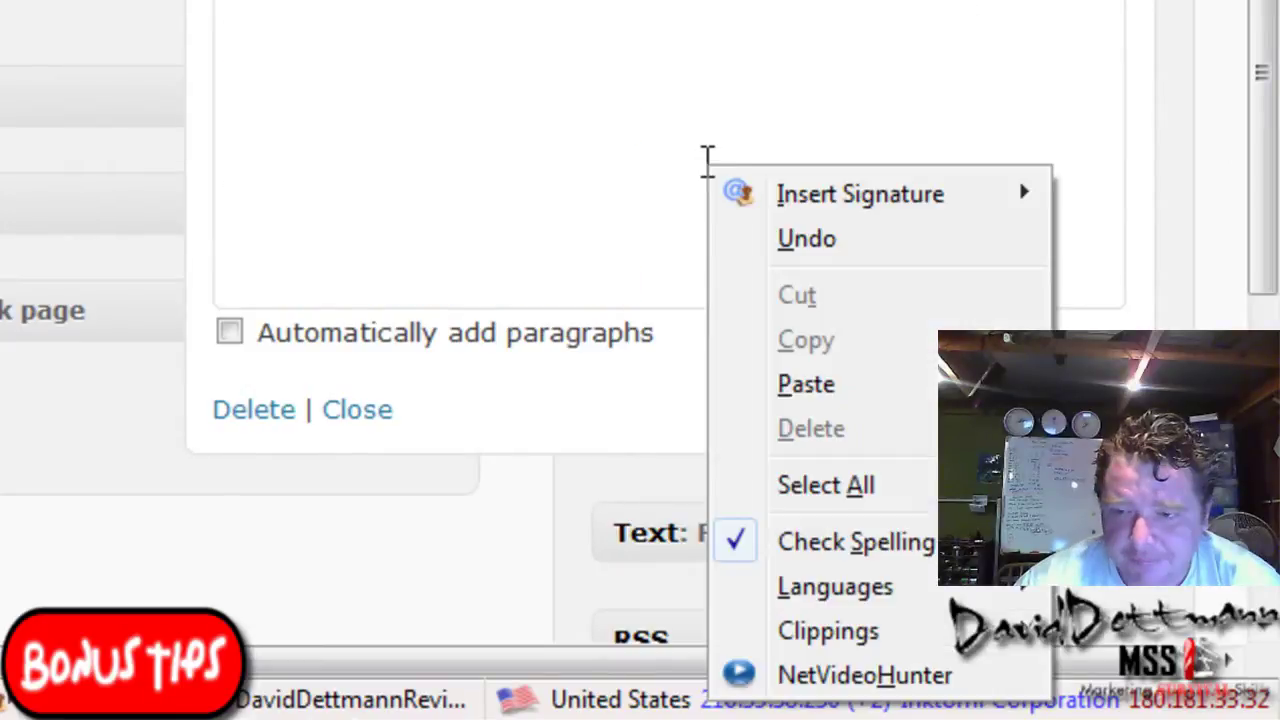
pyautogui.click(843, 386)
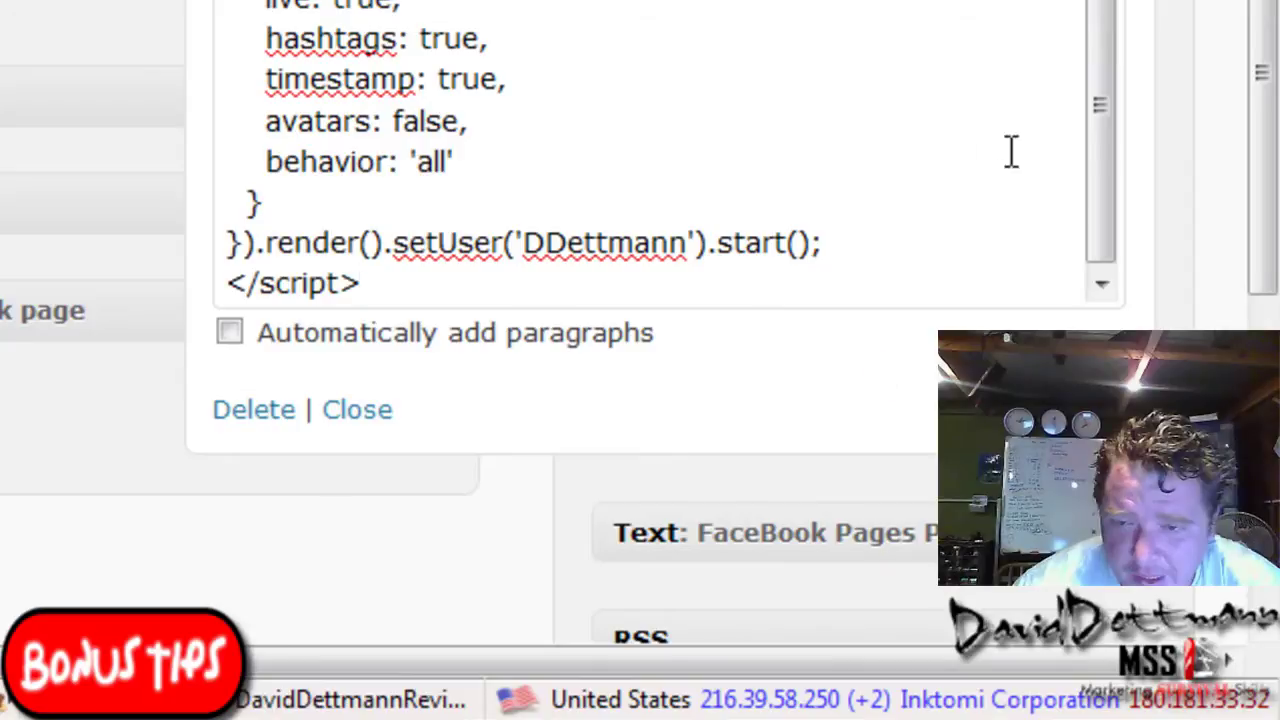
# Step: Review the pasted code's dimensions and colours in the Bonus Tips Twitter Feed widget and save it
pyautogui.moveTo(1115, 94); pyautogui.dragTo(1121, 29)
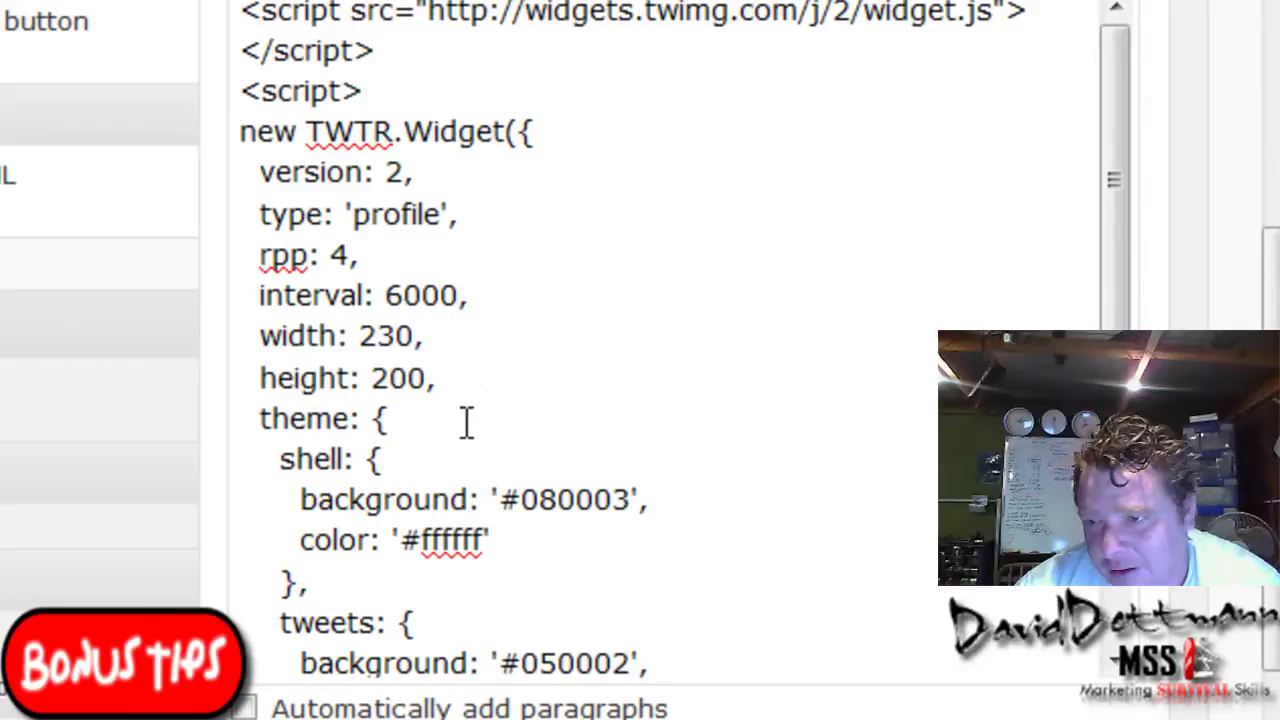
pyautogui.scroll(-1, 1118, 204)
pyautogui.moveTo(1120, 206); pyautogui.dragTo(1103, 300)
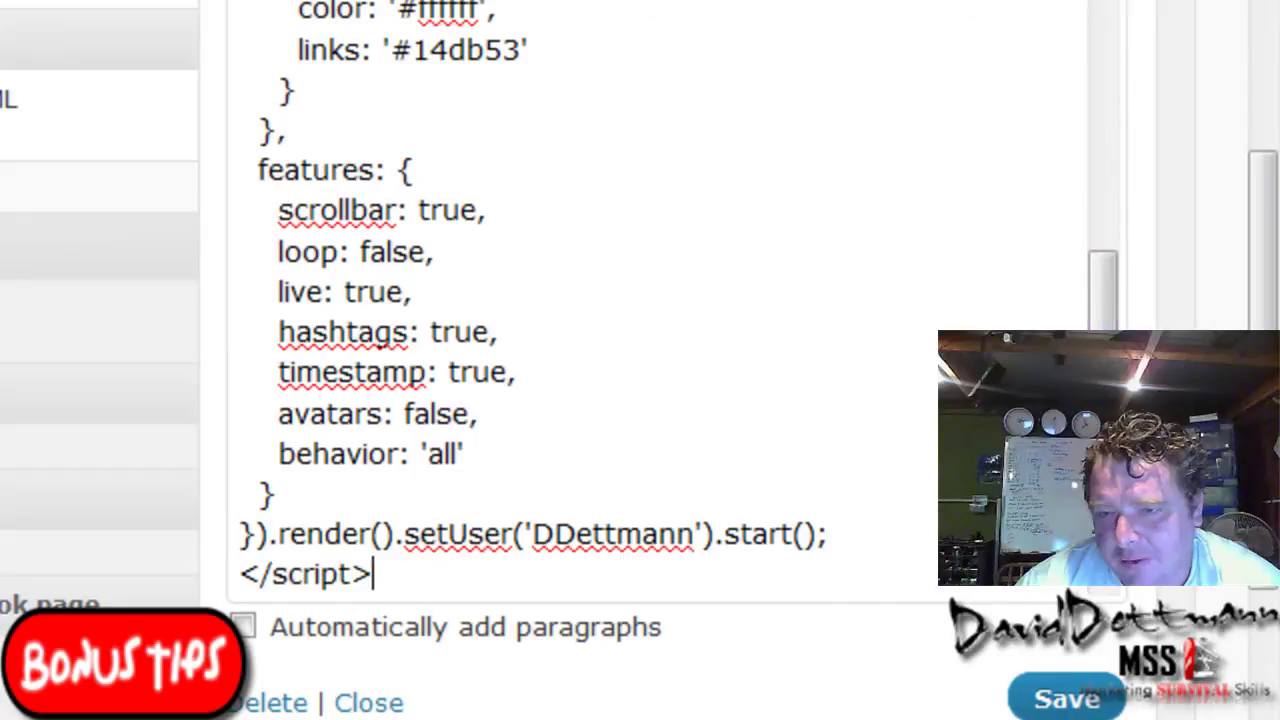
pyautogui.click(1068, 697)
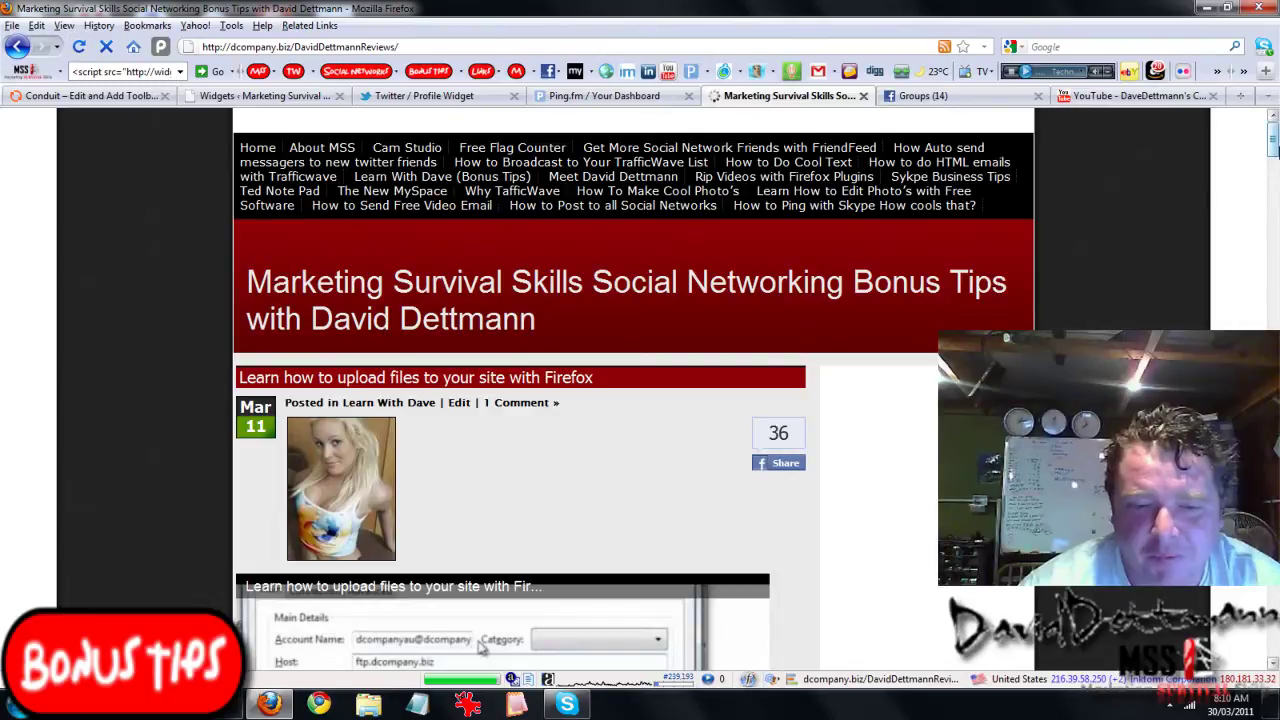
# Step: Check the Twitter feed in the sidebar of the reloaded blog home page
pyautogui.moveTo(1273, 152)
pyautogui.mouseDown()
pyautogui.moveTo(1276, 178)
pyautogui.moveTo(1275, 162)
pyautogui.mouseUp()
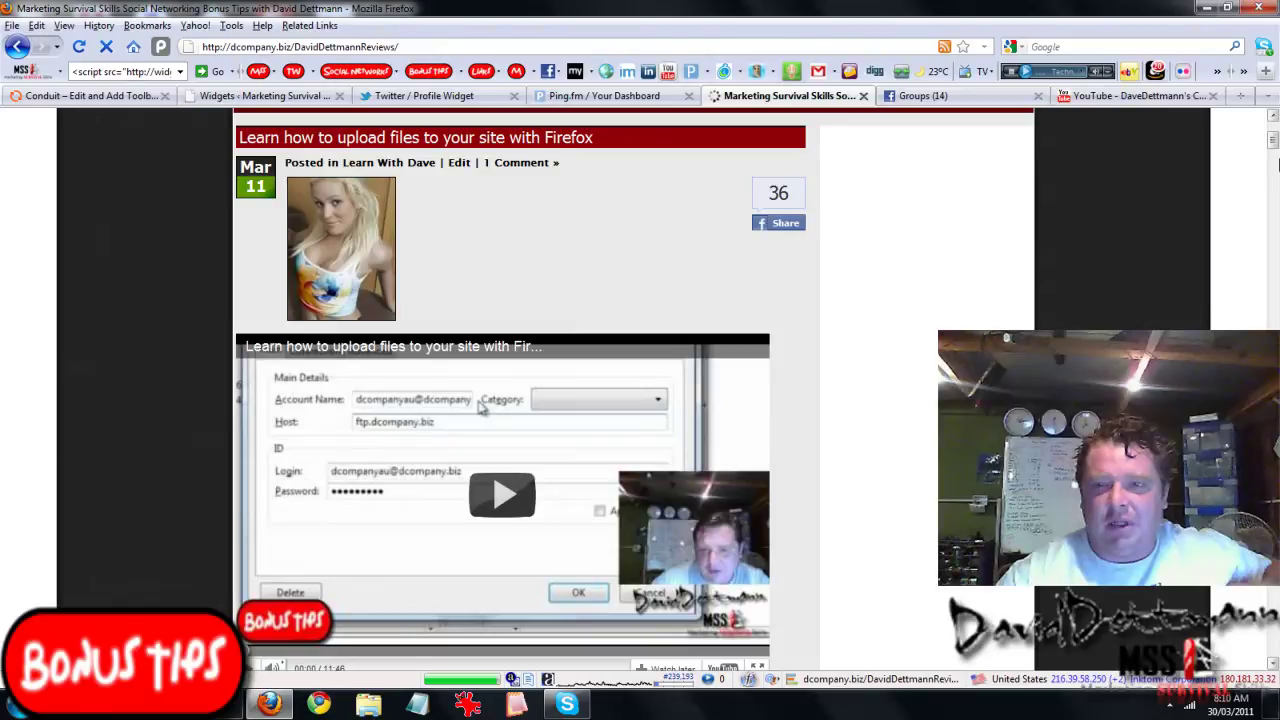
pyautogui.scroll(-10, 481, 405)
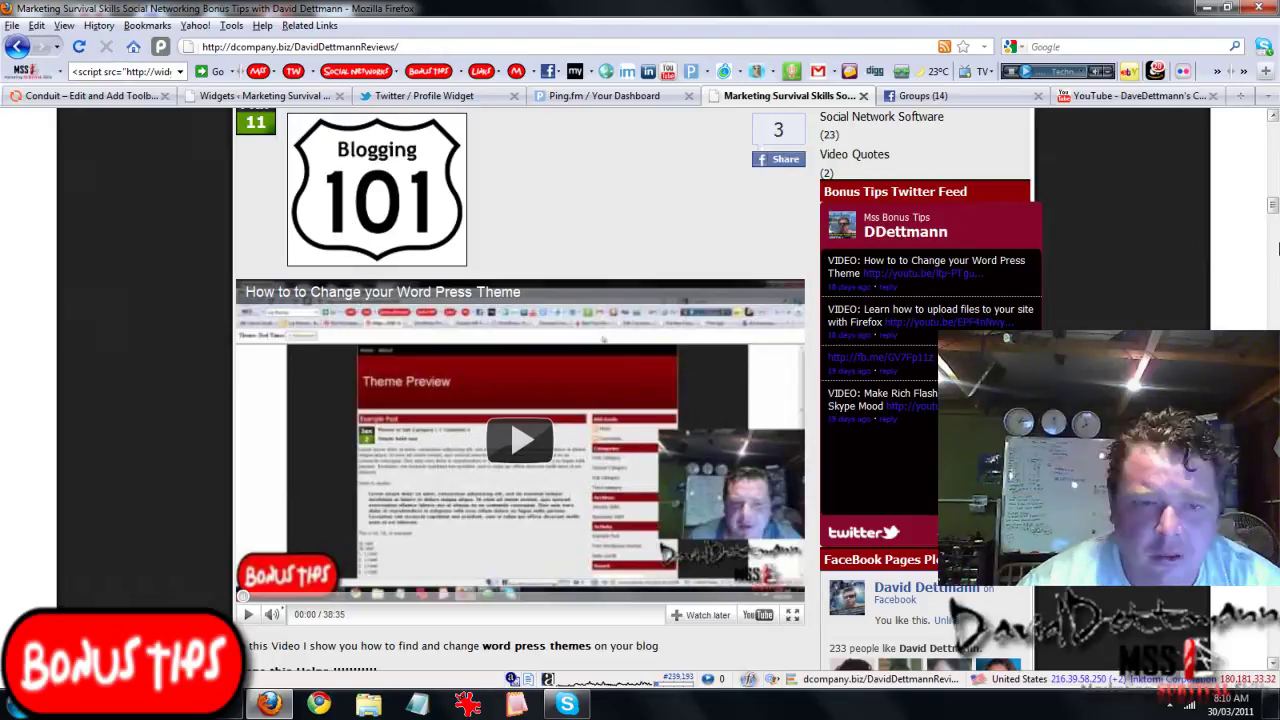
pyautogui.moveTo(1274, 206); pyautogui.dragTo(1270, 128)
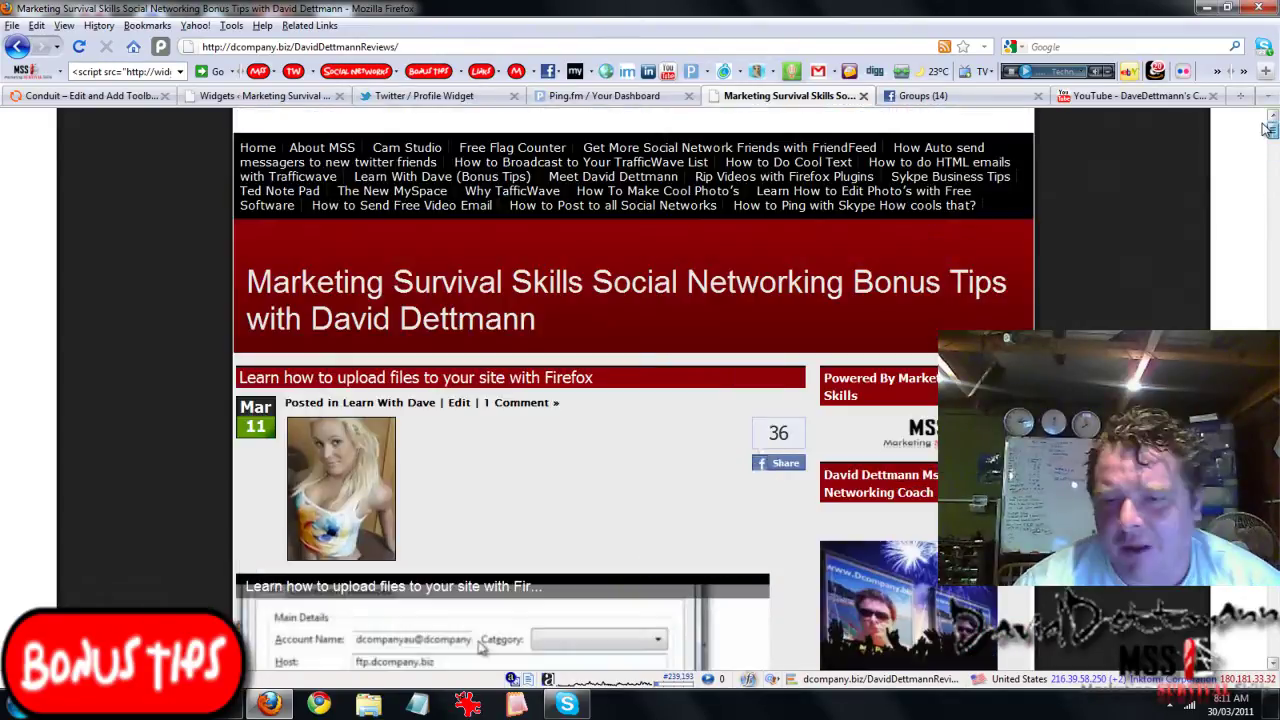
# Step: Open the post "Learn how to upload files to your site with Firefox" and find the Twitter feed in its sidebar
pyautogui.click(512, 381)
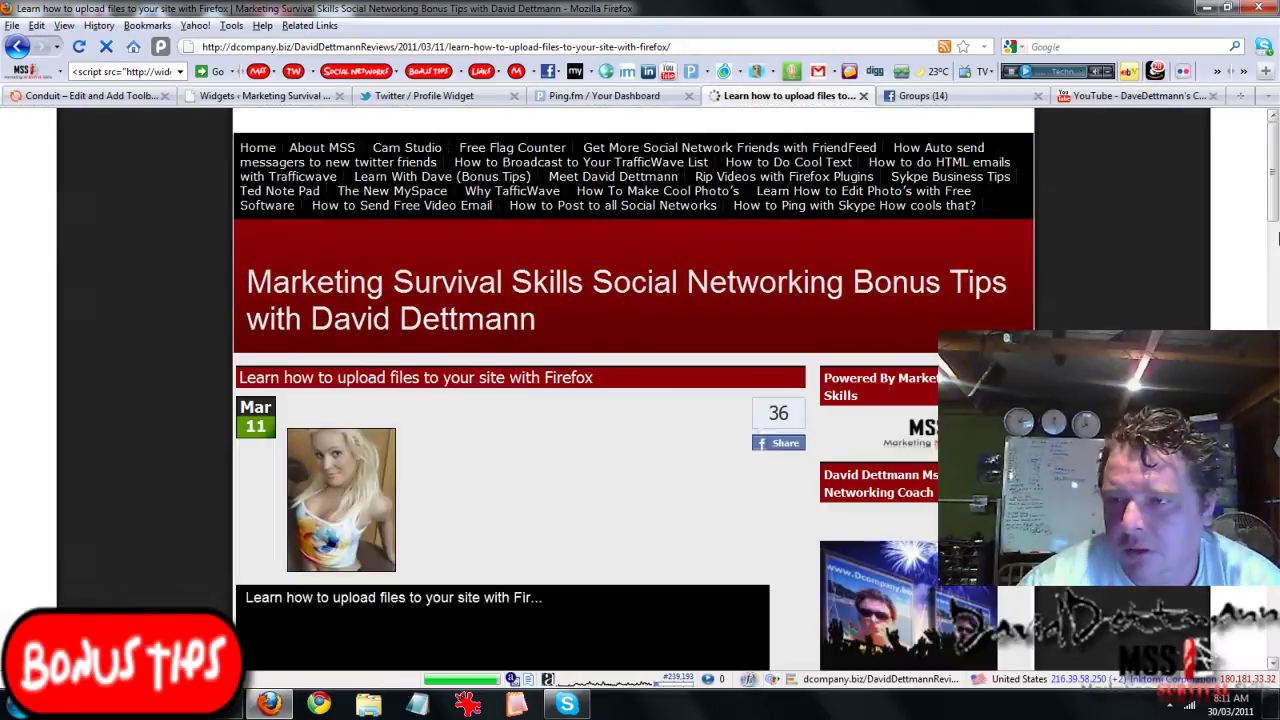
pyautogui.scroll(-2, 480, 645)
pyautogui.scroll(-15, 480, 645)
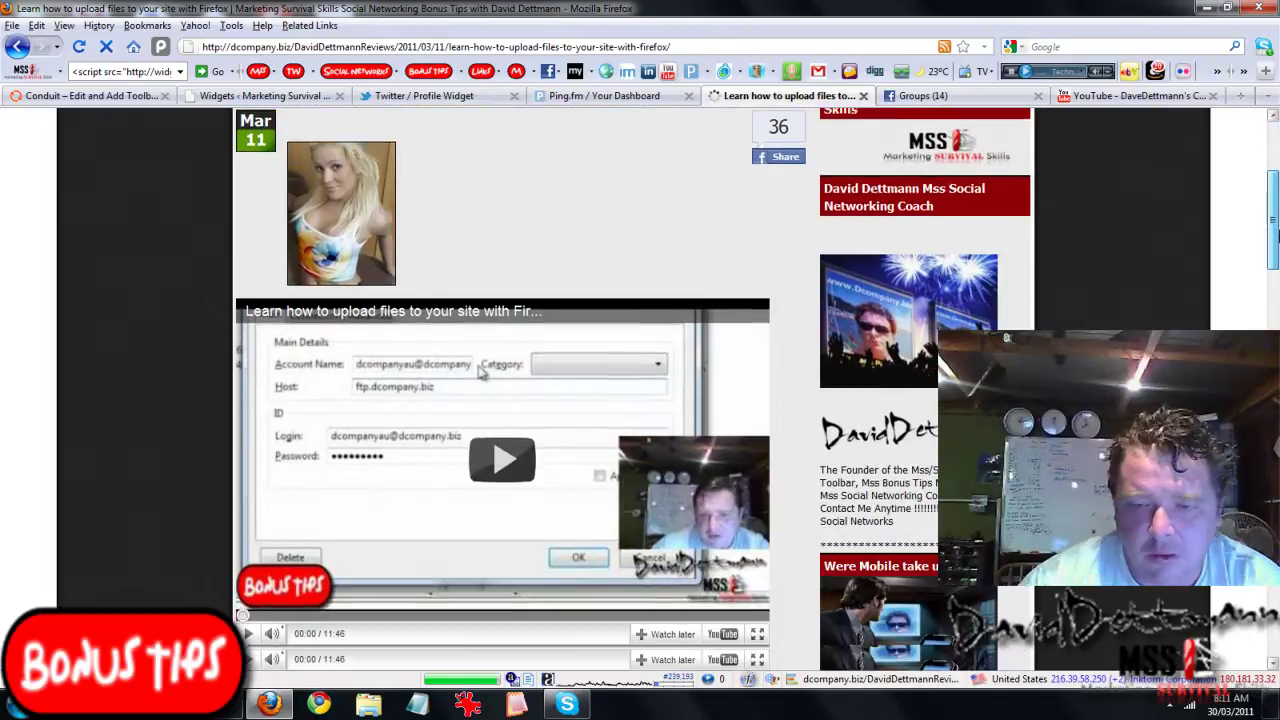
pyautogui.scroll(-9, 480, 645)
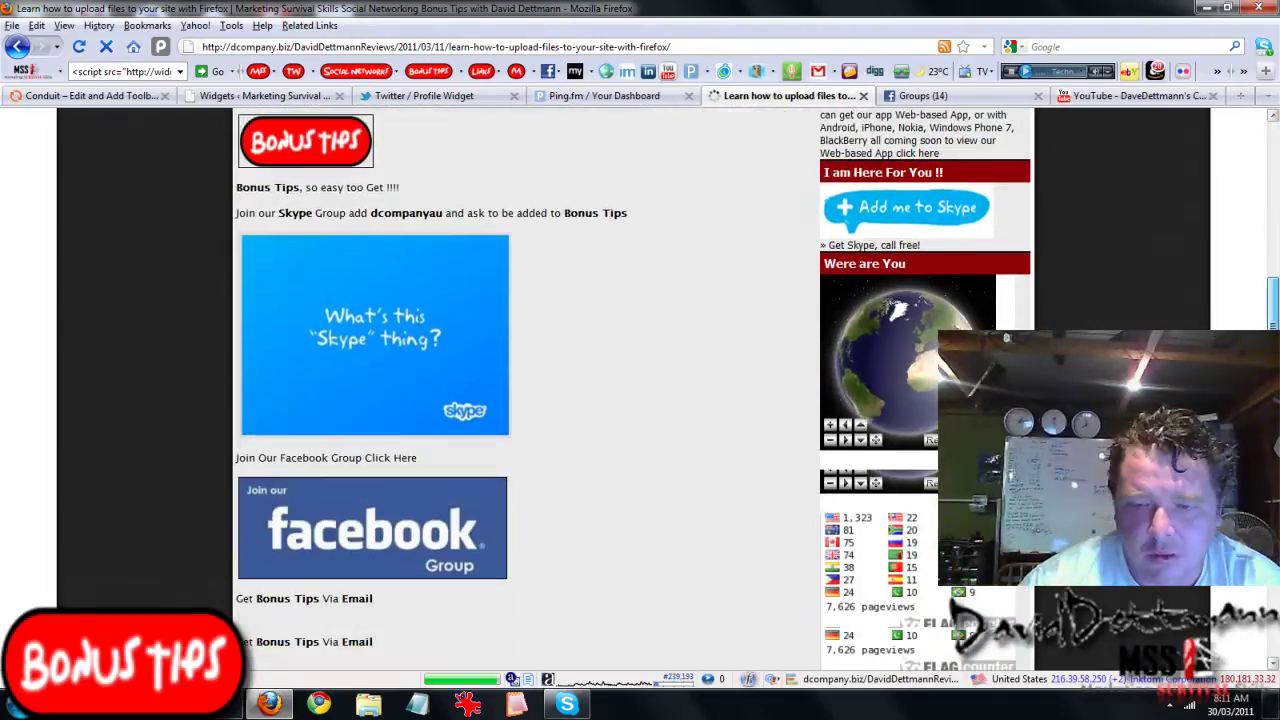
pyautogui.scroll(-11, 480, 645)
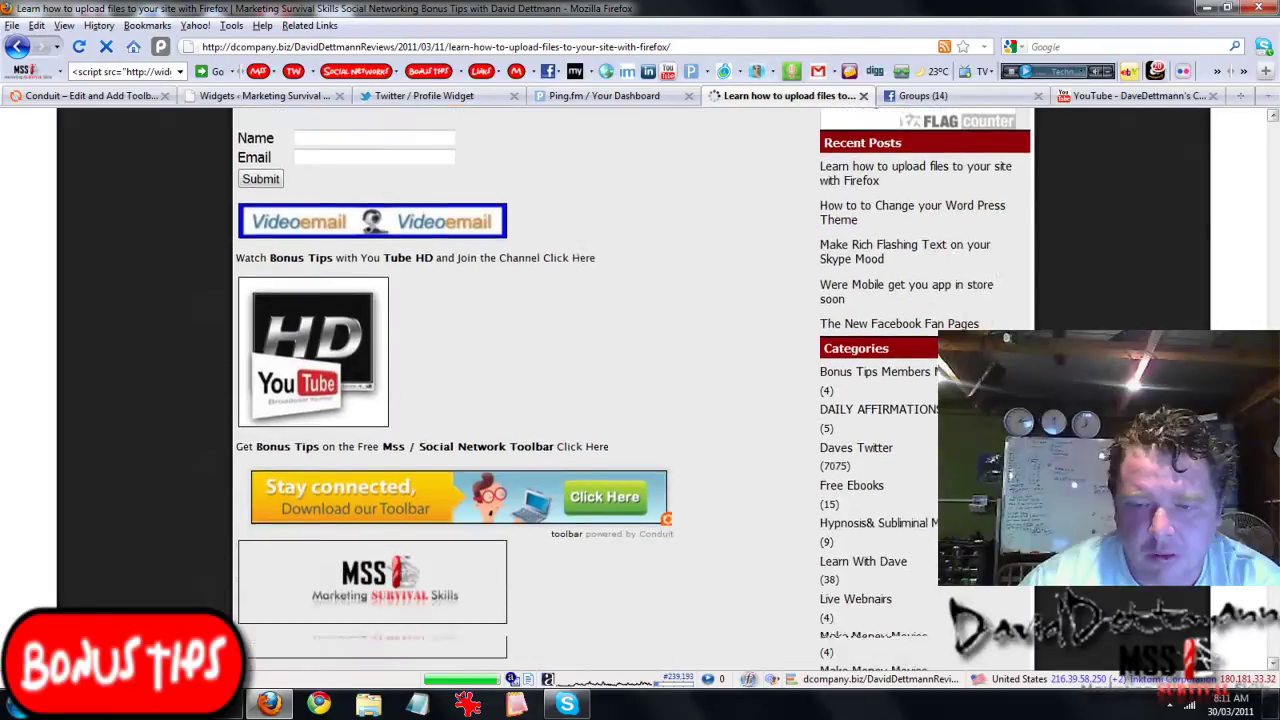
pyautogui.scroll(-2, 634, 390)
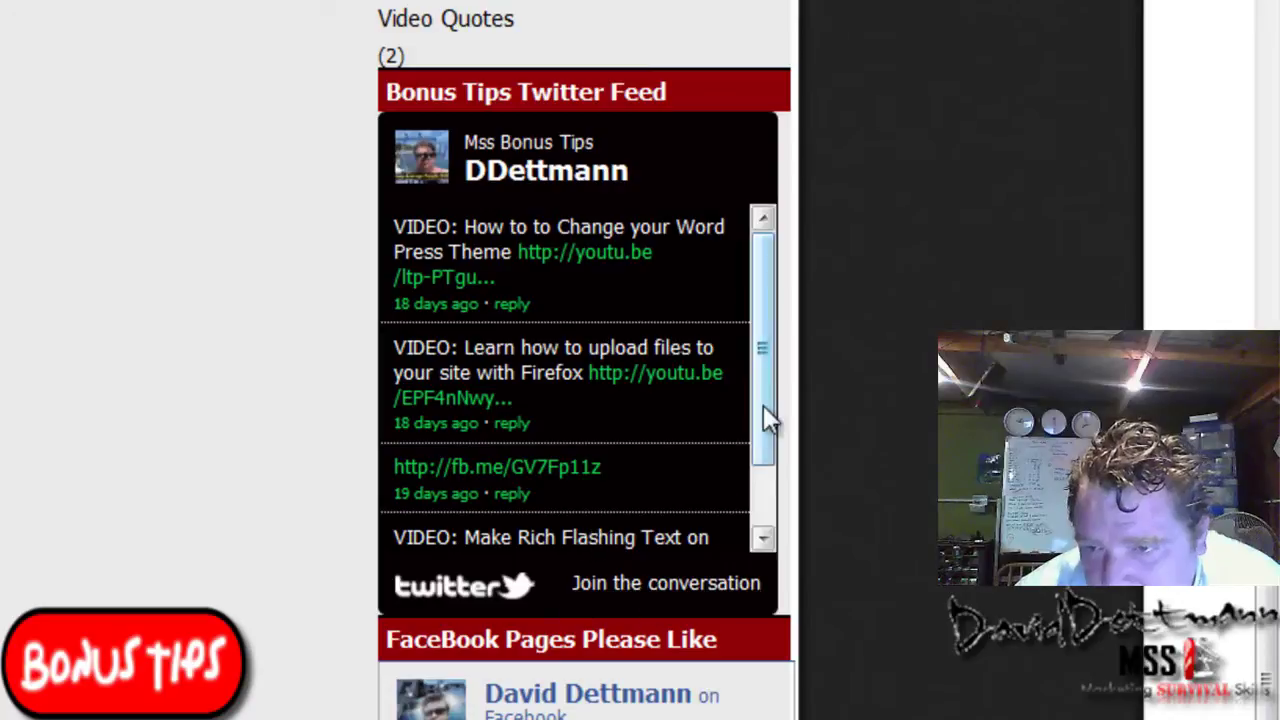
# Step: Look through the tweets in the resized feed and compare its spacing with the Facebook section below
pyautogui.scroll(-2, 762, 349)
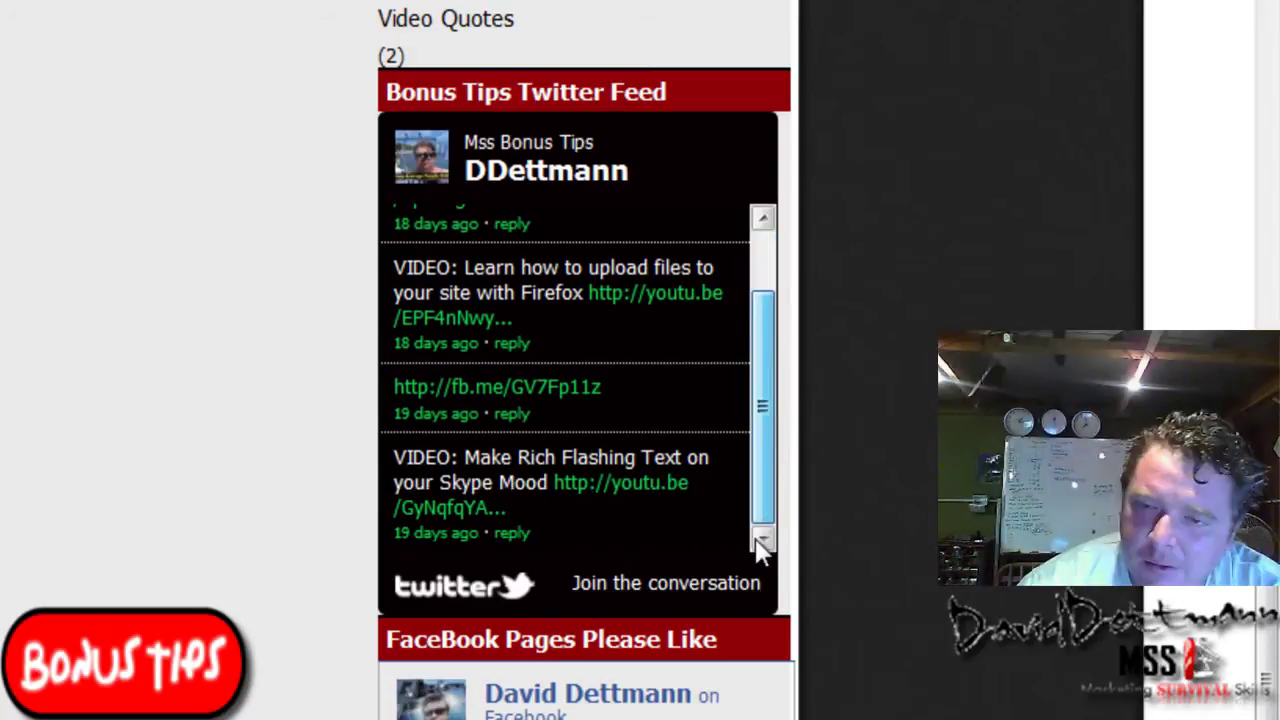
pyautogui.scroll(2, 764, 516)
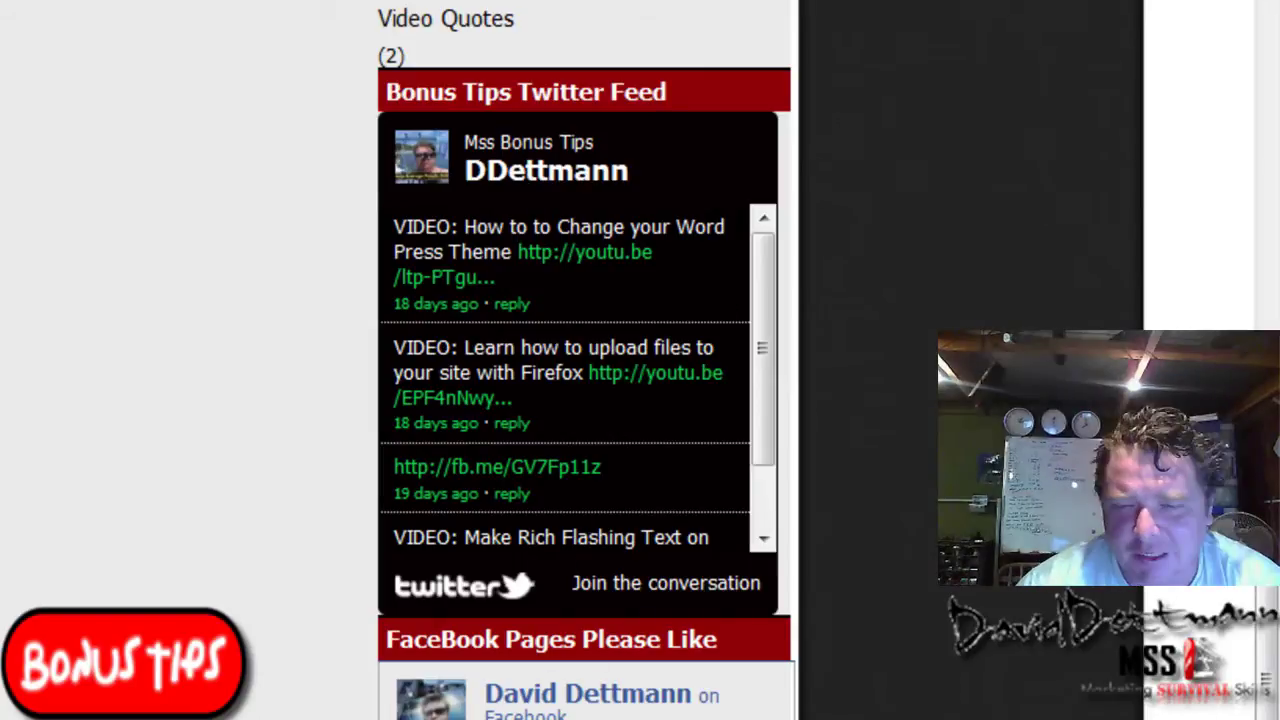
pyautogui.scroll(-5, 586, 360)
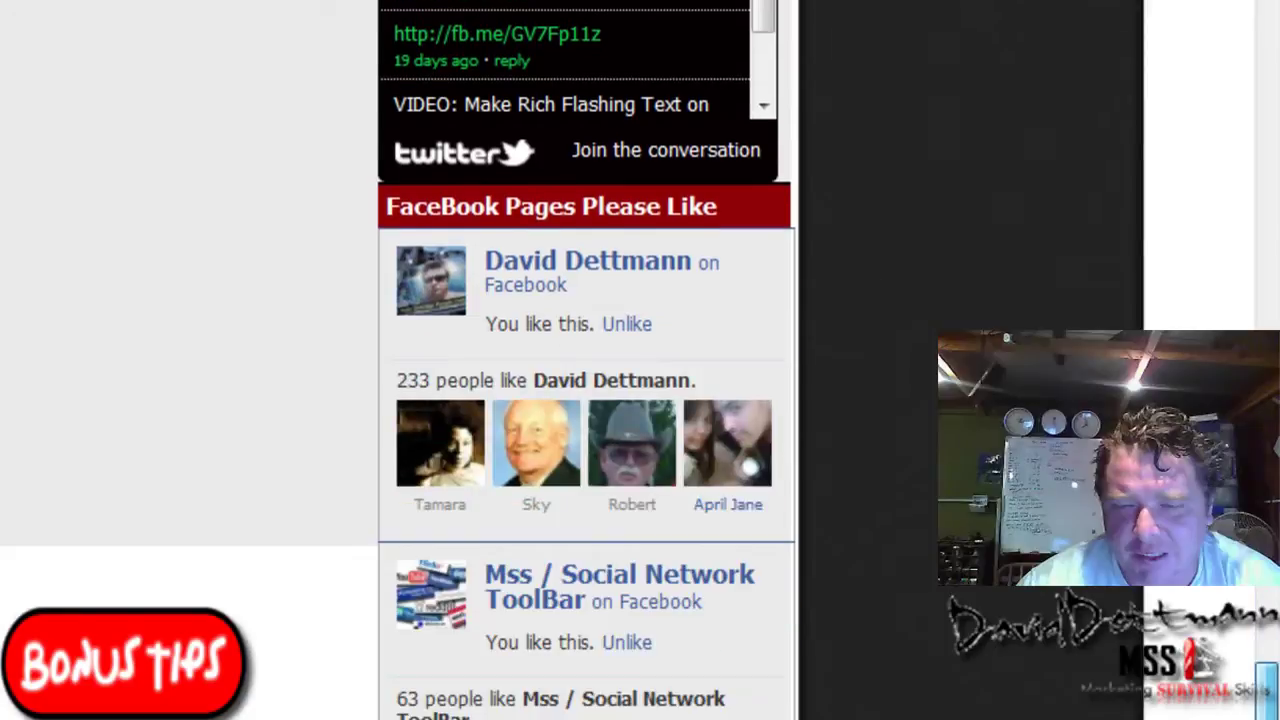
pyautogui.scroll(5, 586, 360)
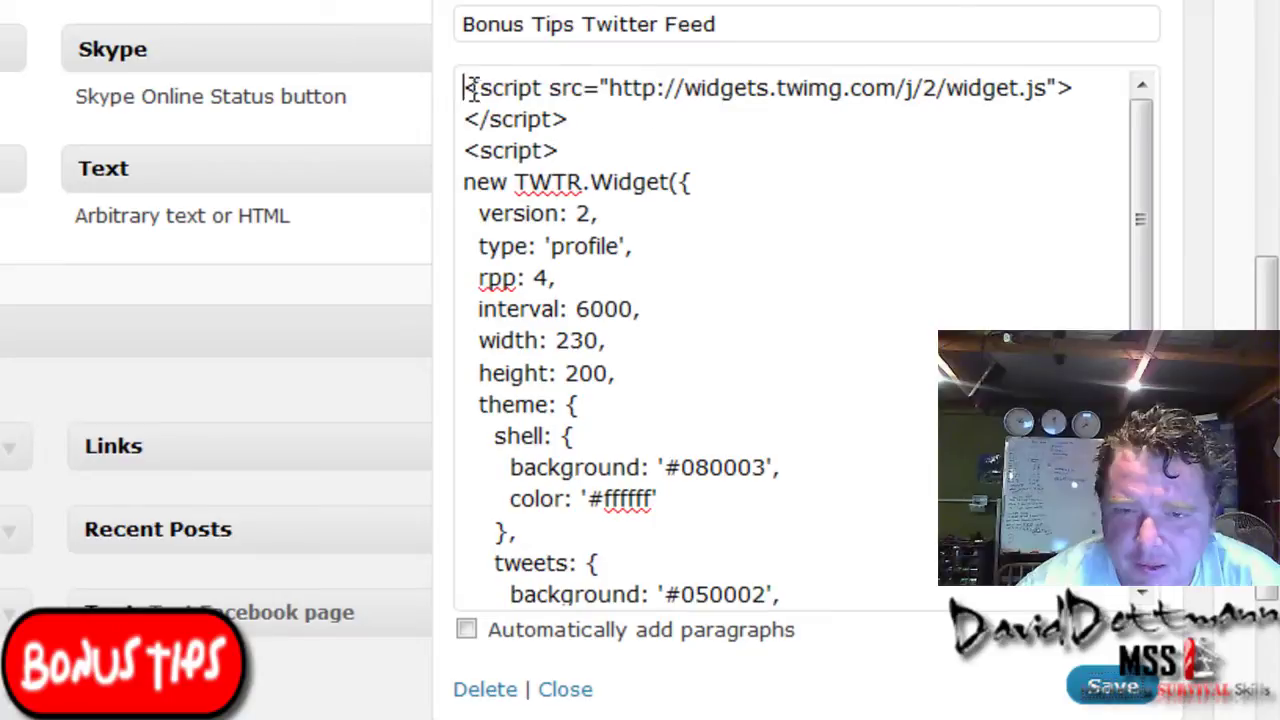
# Step: Insert a <br> tag on a new line above the Twitter script in the Bonus Tips Twitter Feed widget
pyautogui.press('Return')
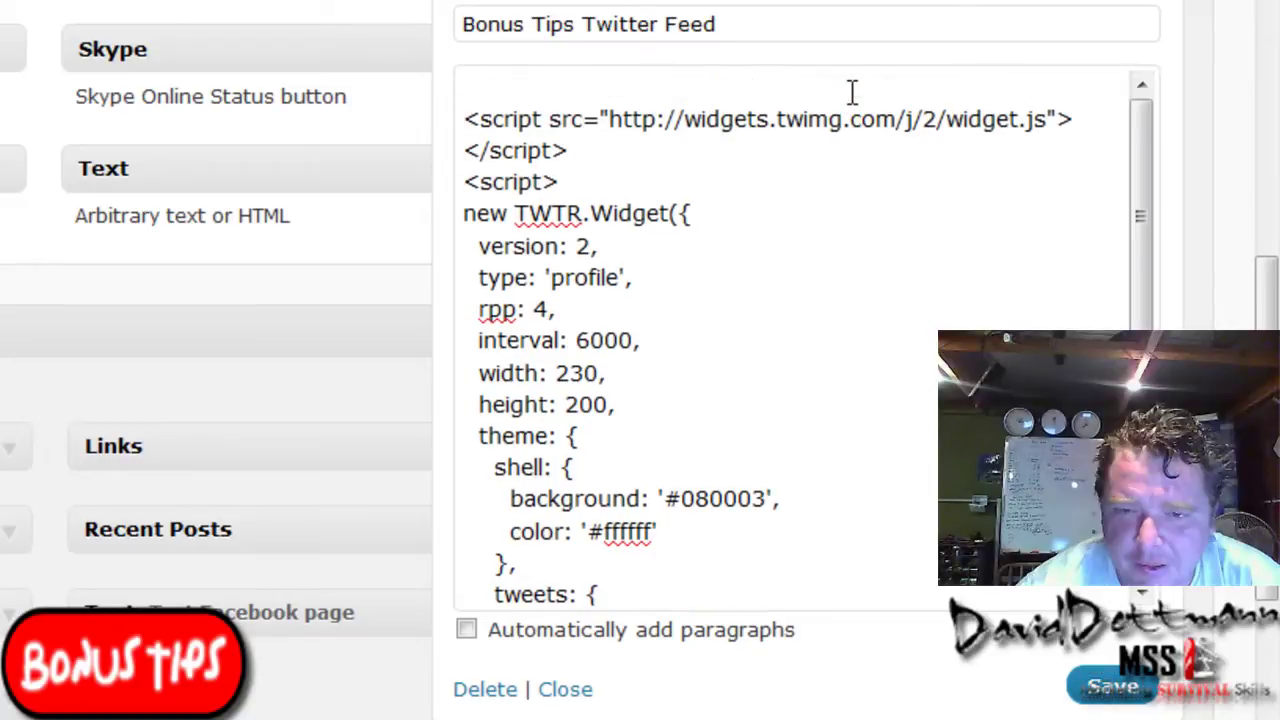
pyautogui.click(496, 88)
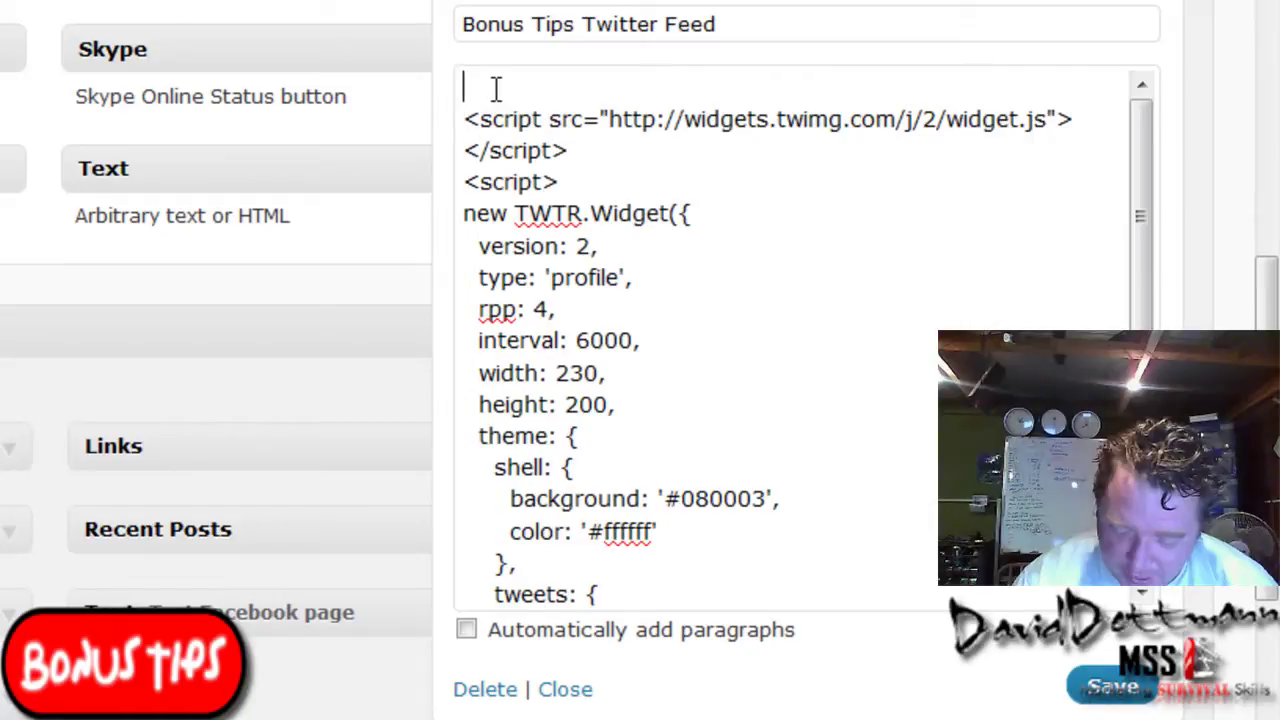
pyautogui.write('<br')
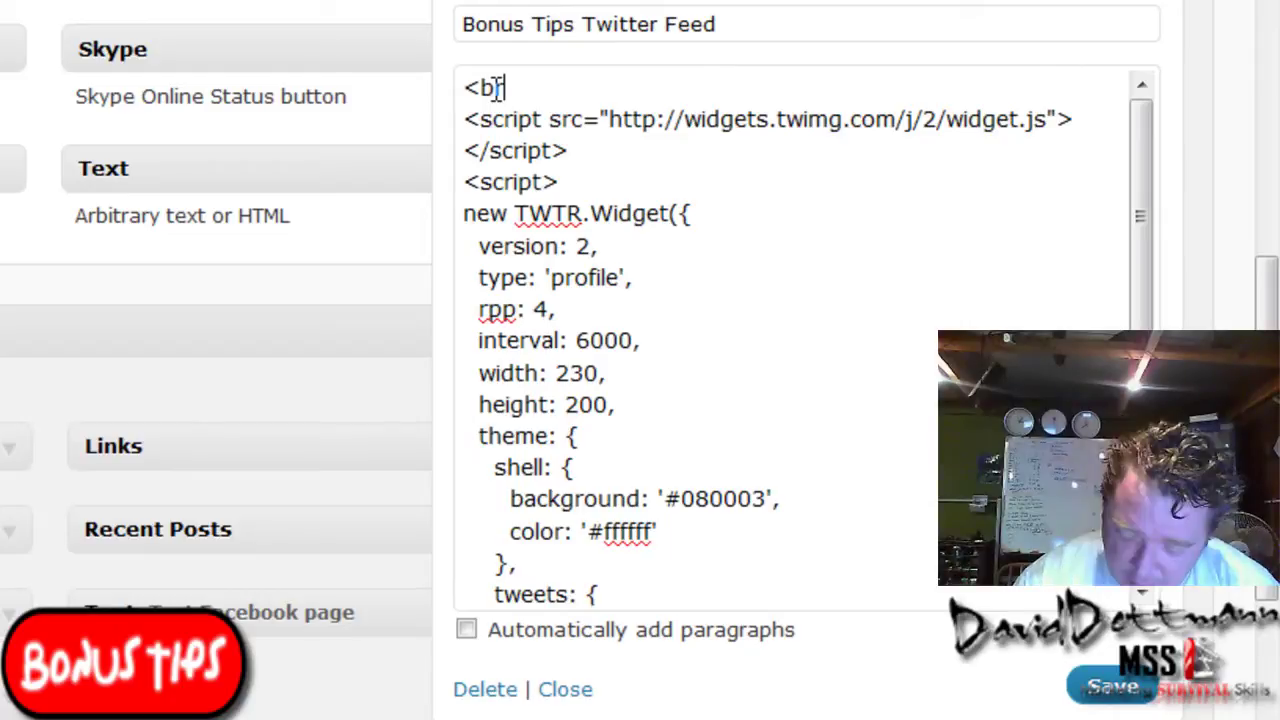
pyautogui.write('/')
pyautogui.press('BackSpace')
pyautogui.write('>')
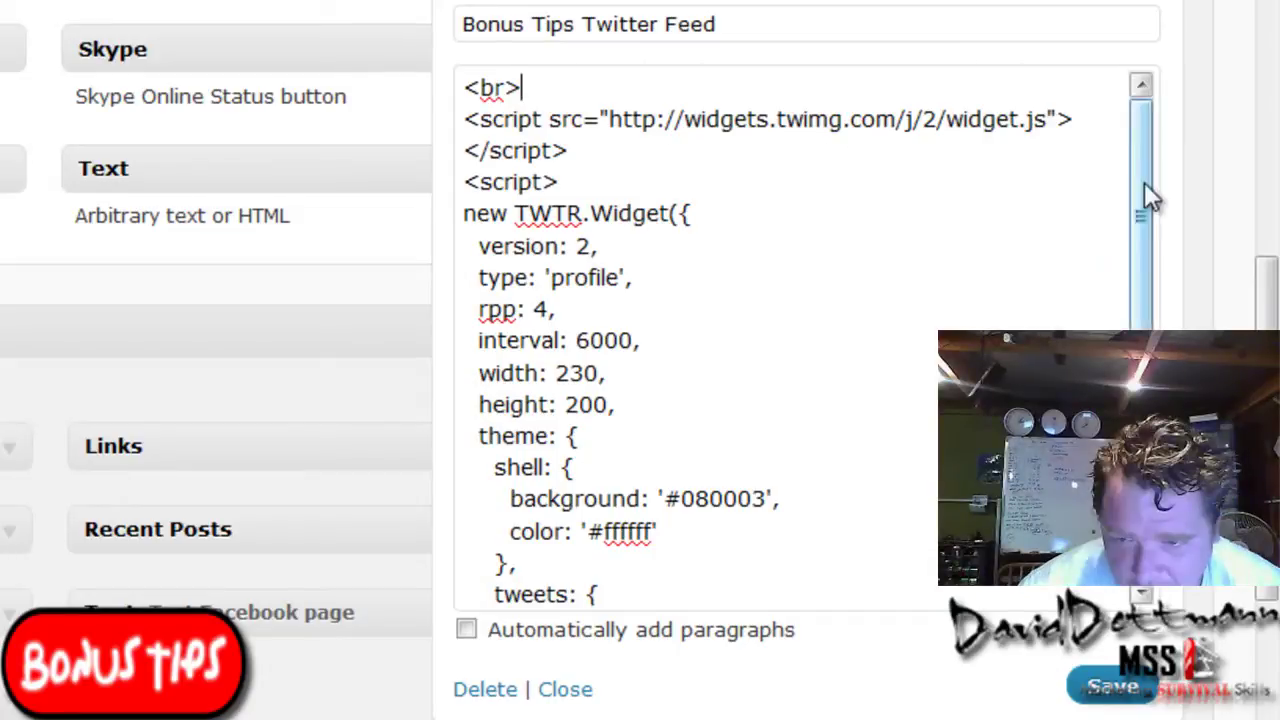
# Step: Add a <BR> tag on a new line after the closing script tag in the Bonus Tips Twitter Feed widget
pyautogui.moveTo(1150, 185); pyautogui.dragTo(1150, 455)
pyautogui.click(621, 588)
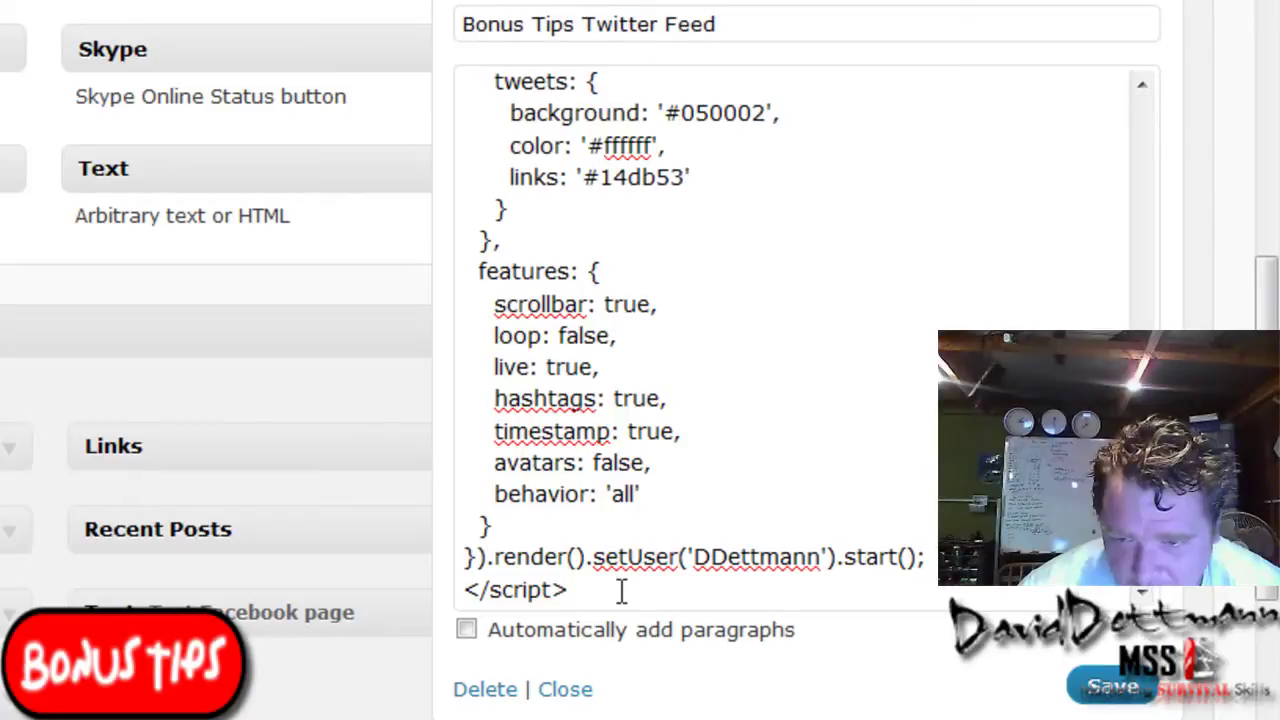
pyautogui.press('Return')
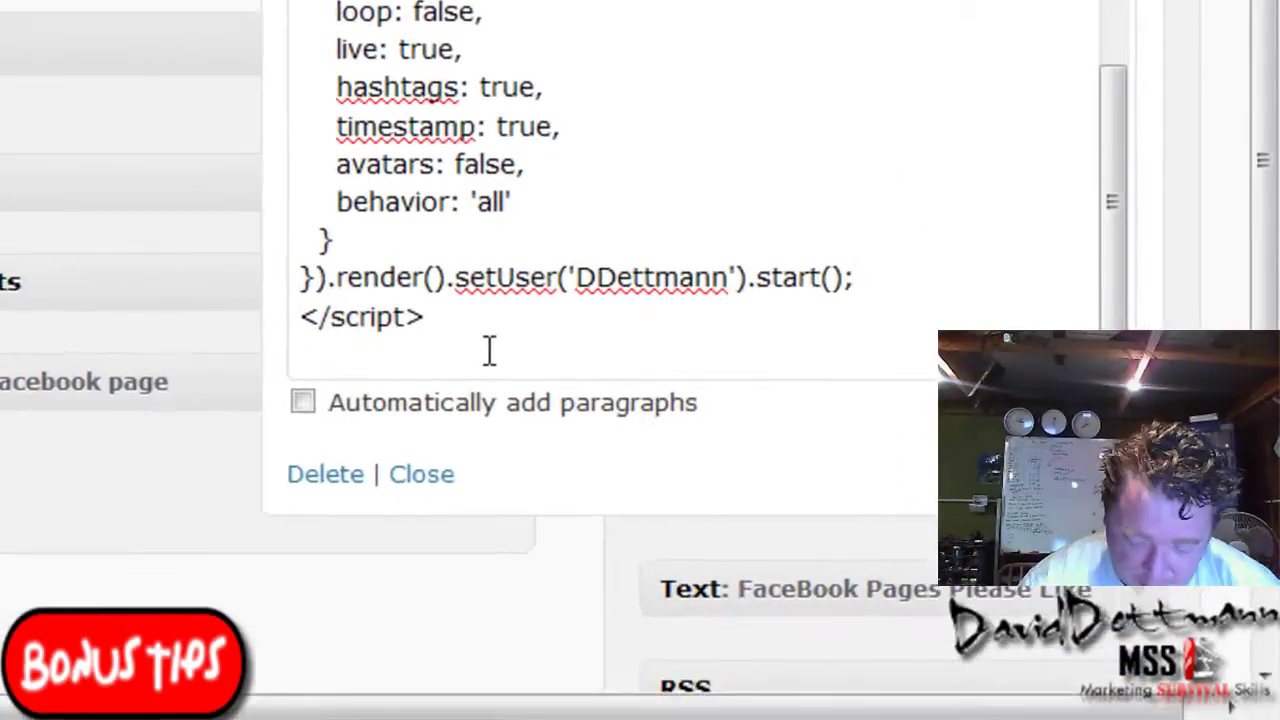
pyautogui.write('<')
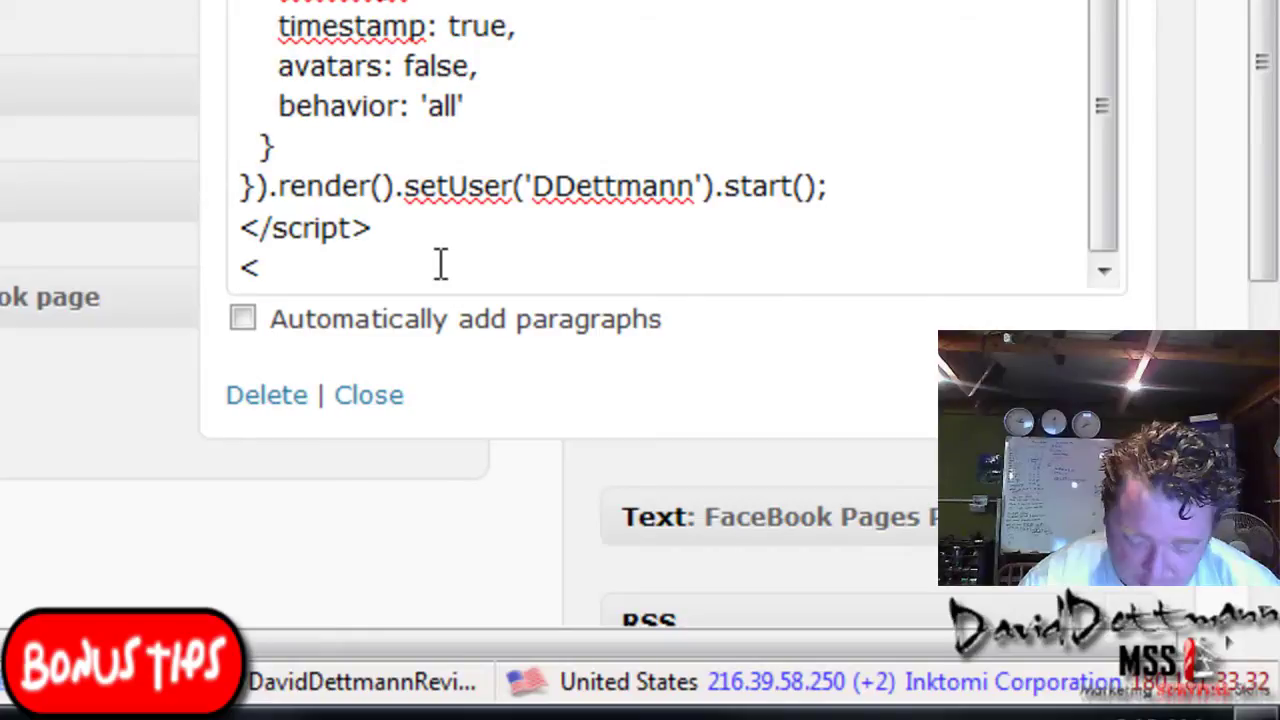
pyautogui.write('BR')
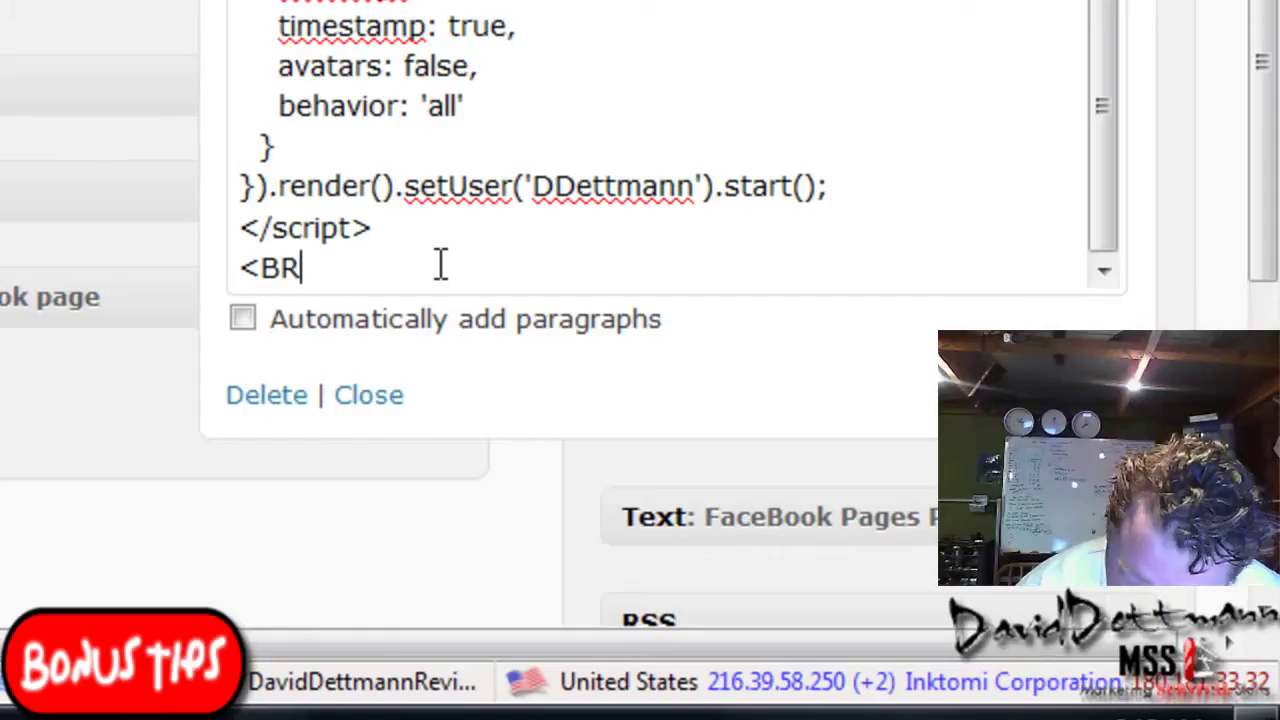
pyautogui.write('>')
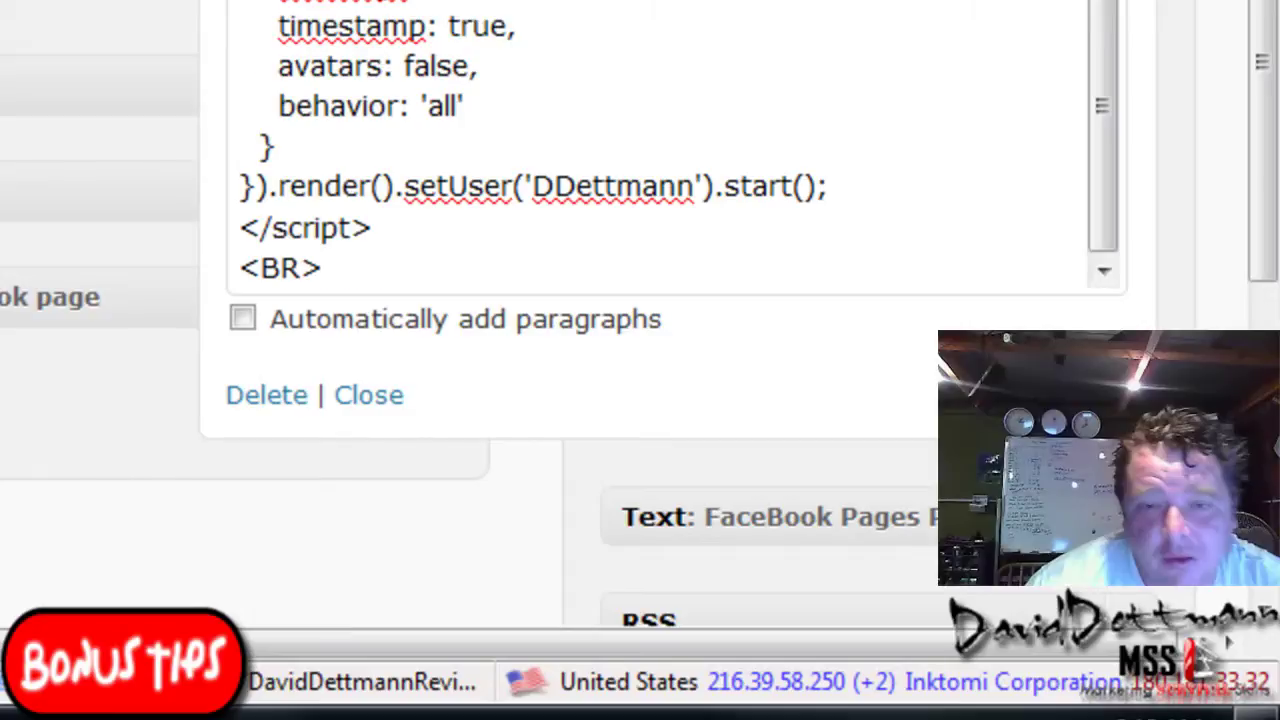
pyautogui.scroll(5, 660, 140)
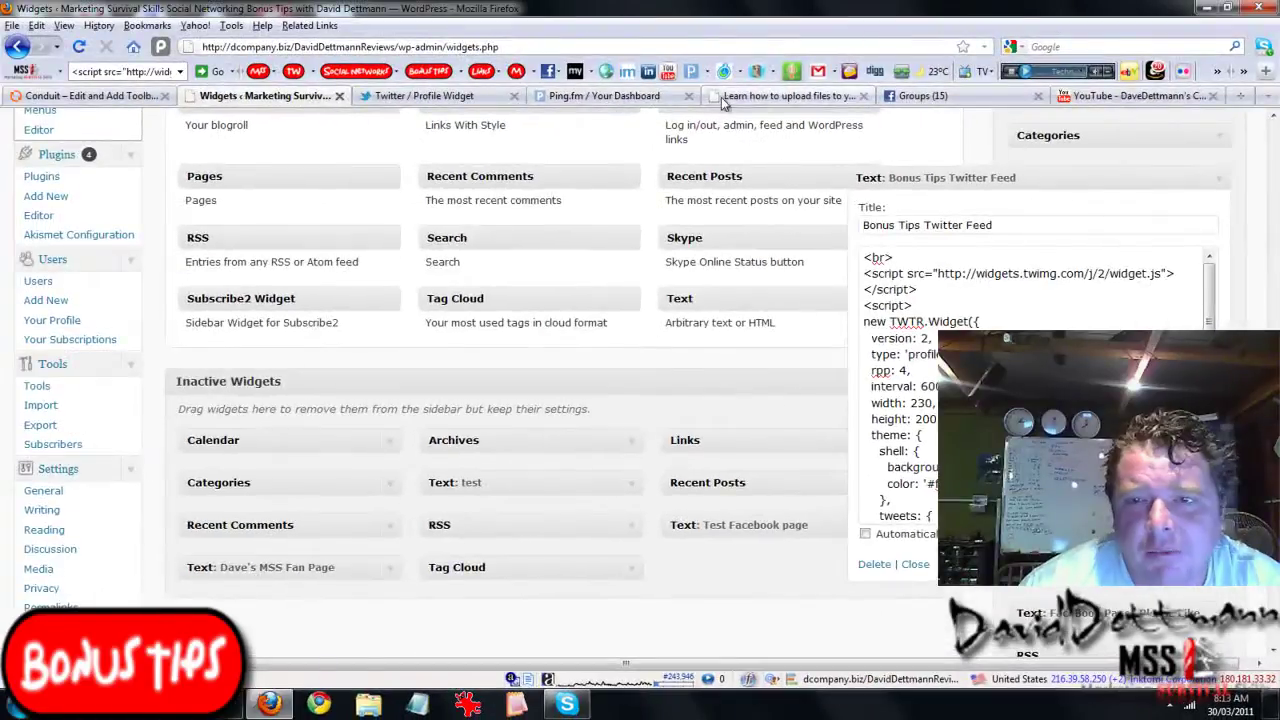
# Step: Set the width in the Twitter feed code to 227 and save the widget
pyautogui.click(726, 97)
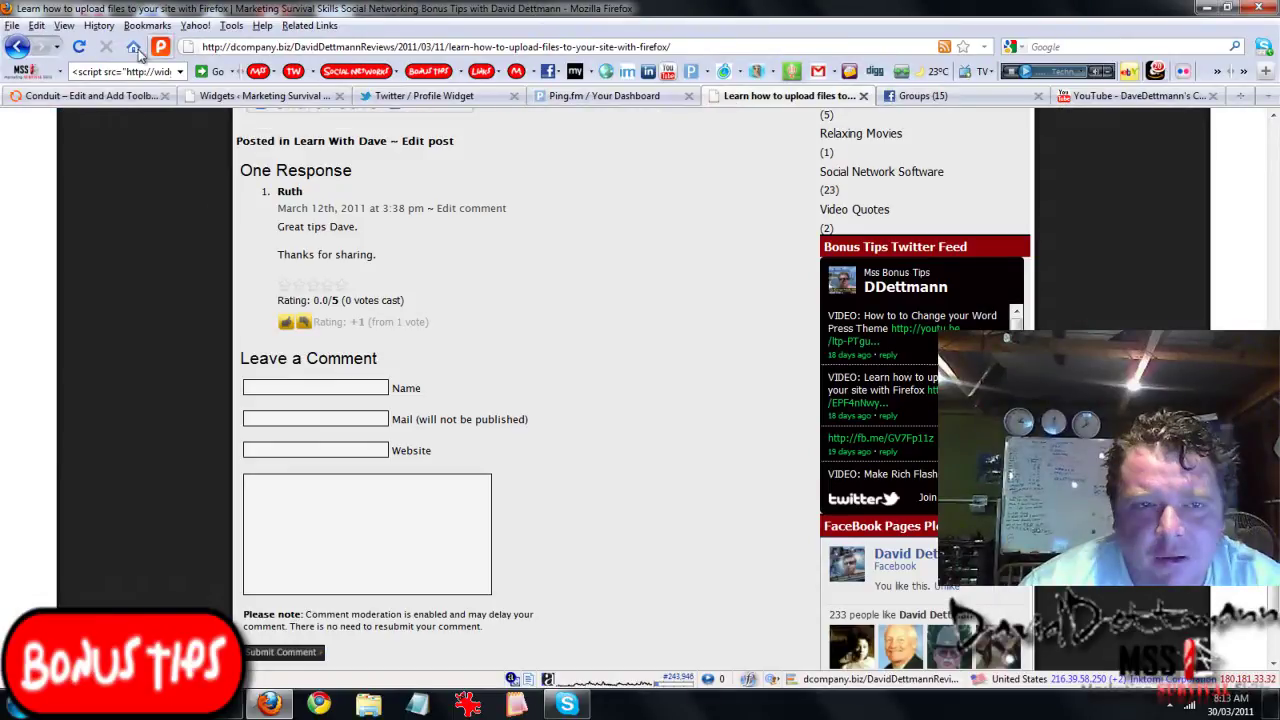
pyautogui.click(293, 97)
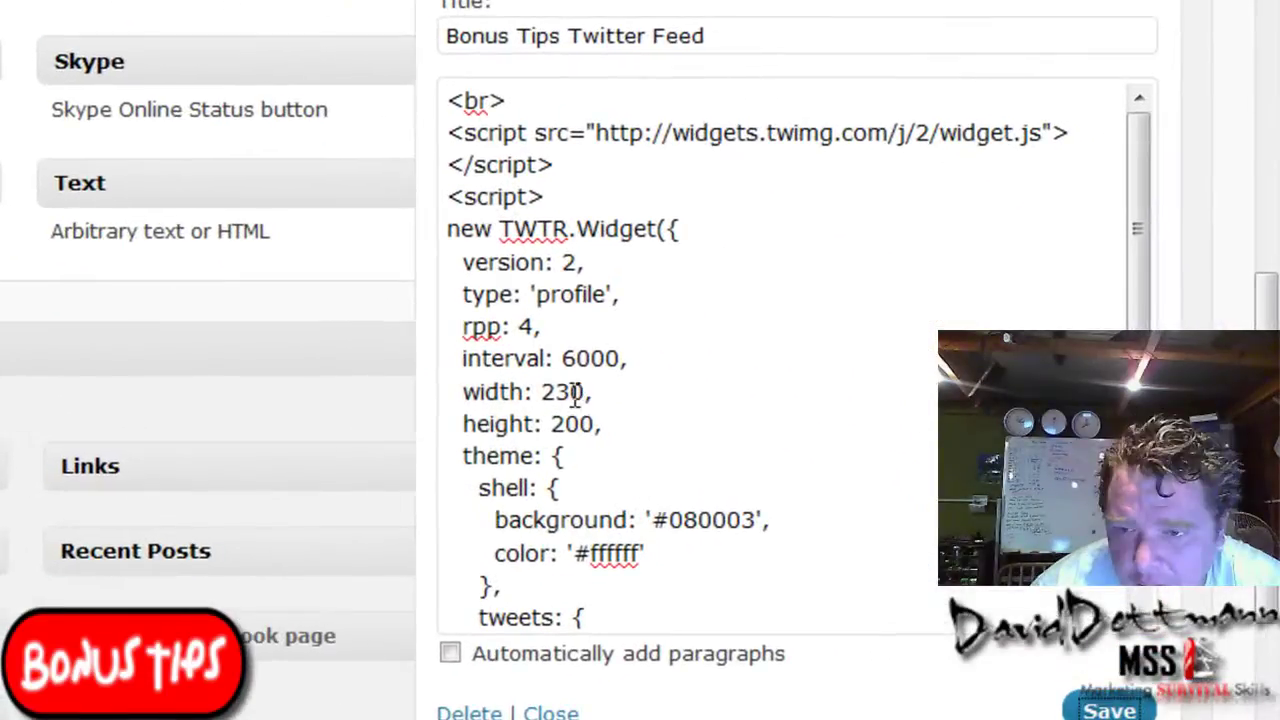
pyautogui.click(929, 403)
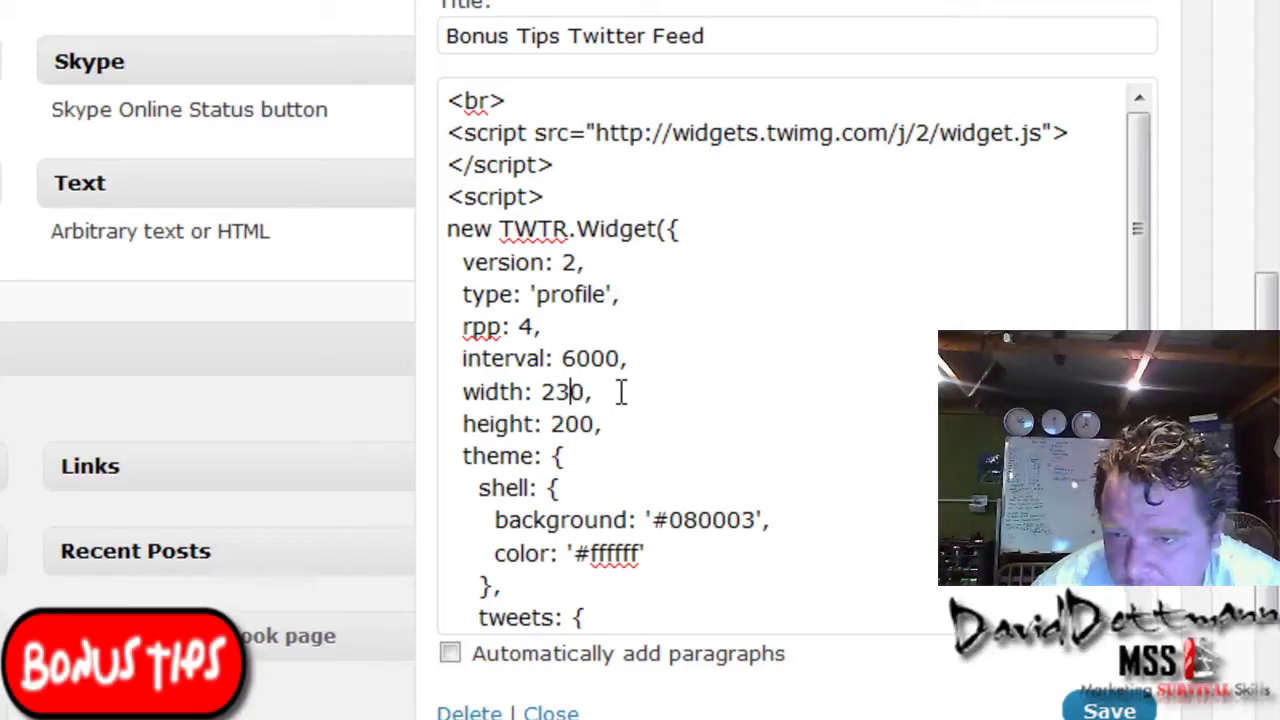
pyautogui.press('BackSpace')
pyautogui.write('2')
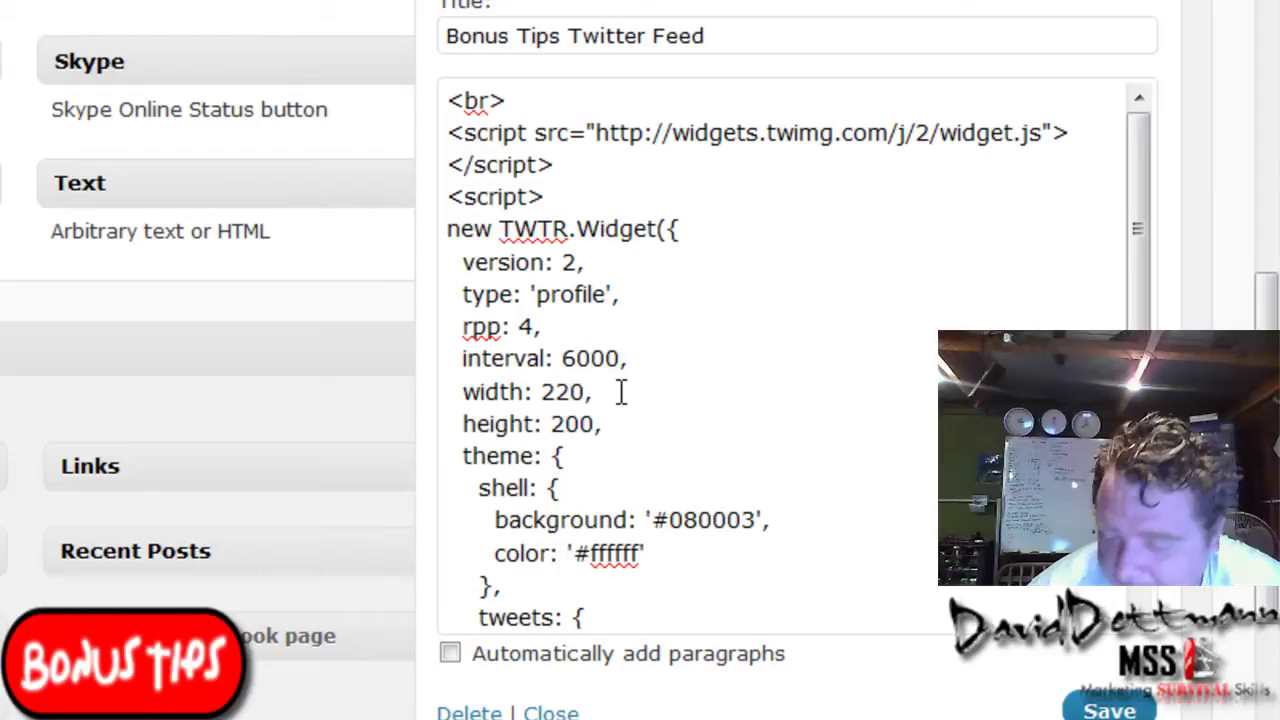
pyautogui.press('Delete')
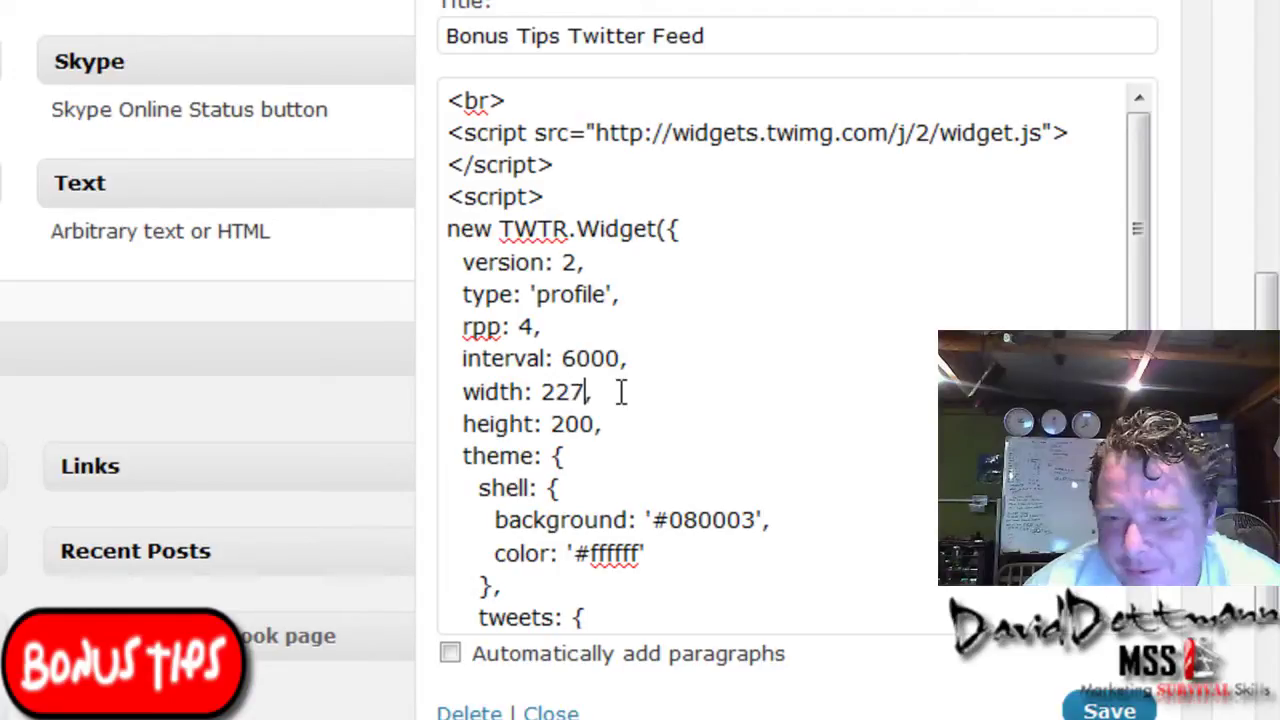
pyautogui.write('7')
pyautogui.click(1105, 710)
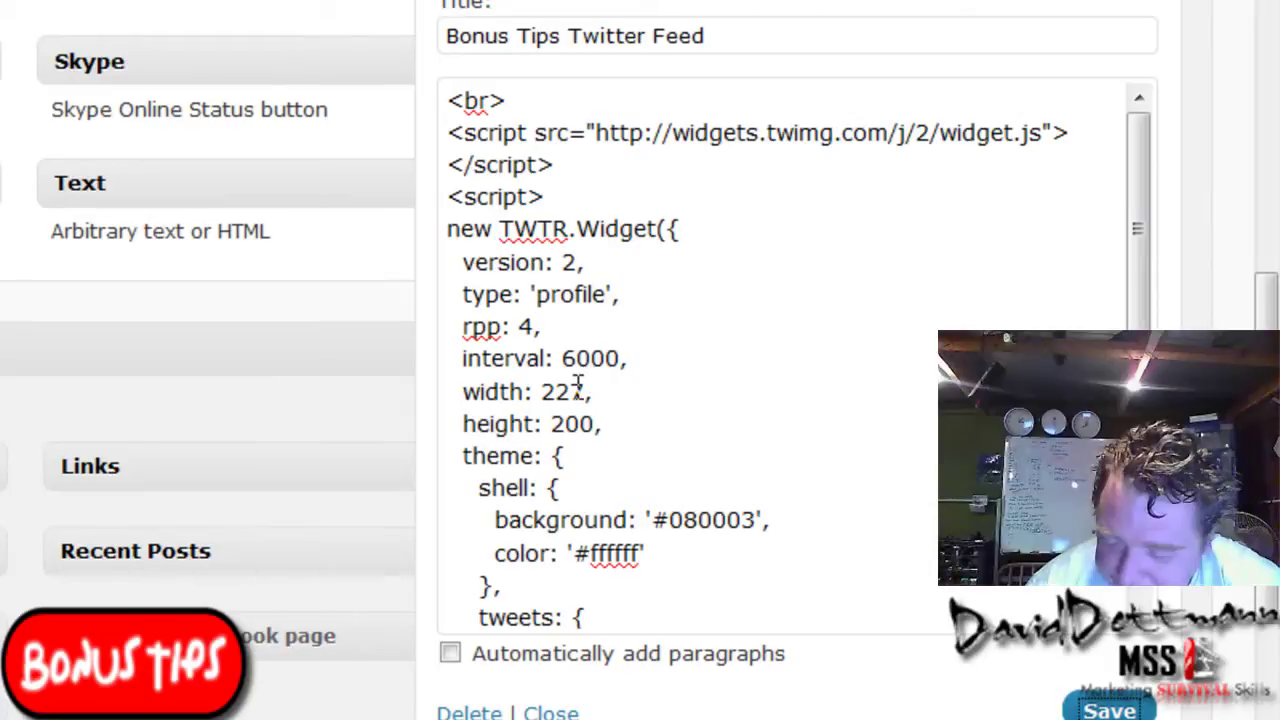
# Step: Set the width in the Twitter feed code to 233 and save the widget
pyautogui.click(636, 390)
pyautogui.press('BackSpace')
pyautogui.press('BackSpace')
pyautogui.press('BackSpace')
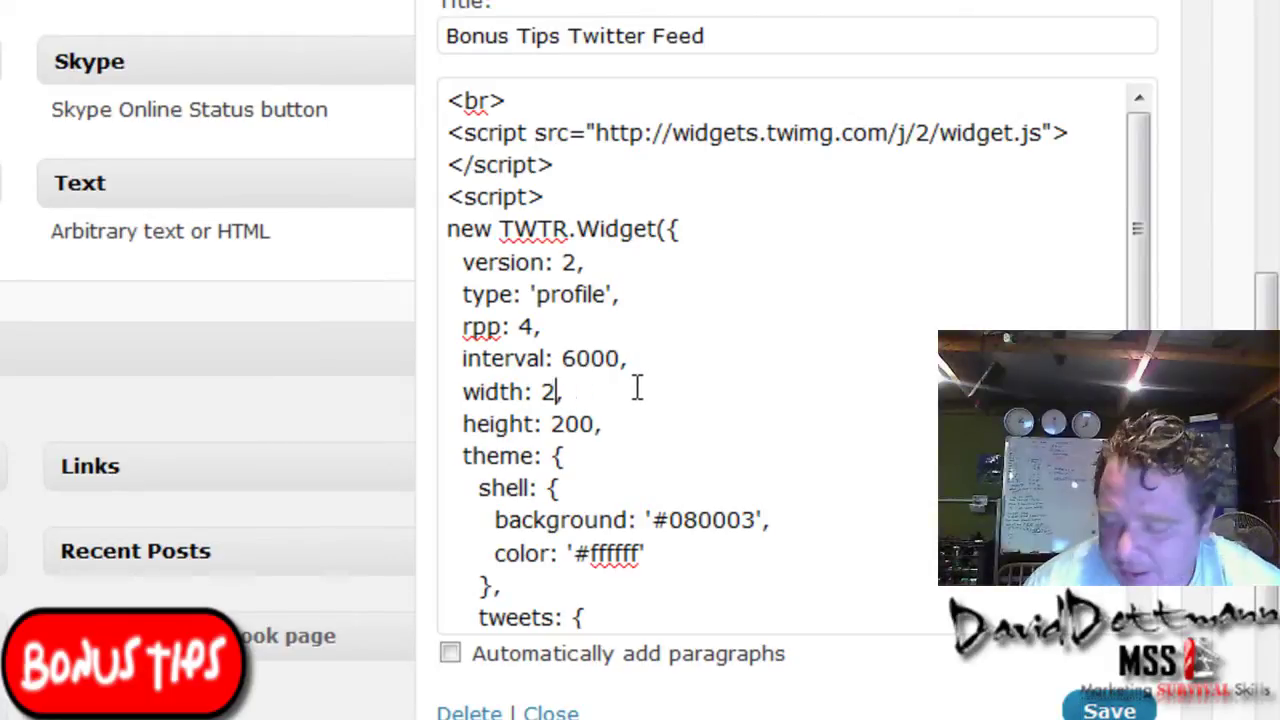
pyautogui.write('3')
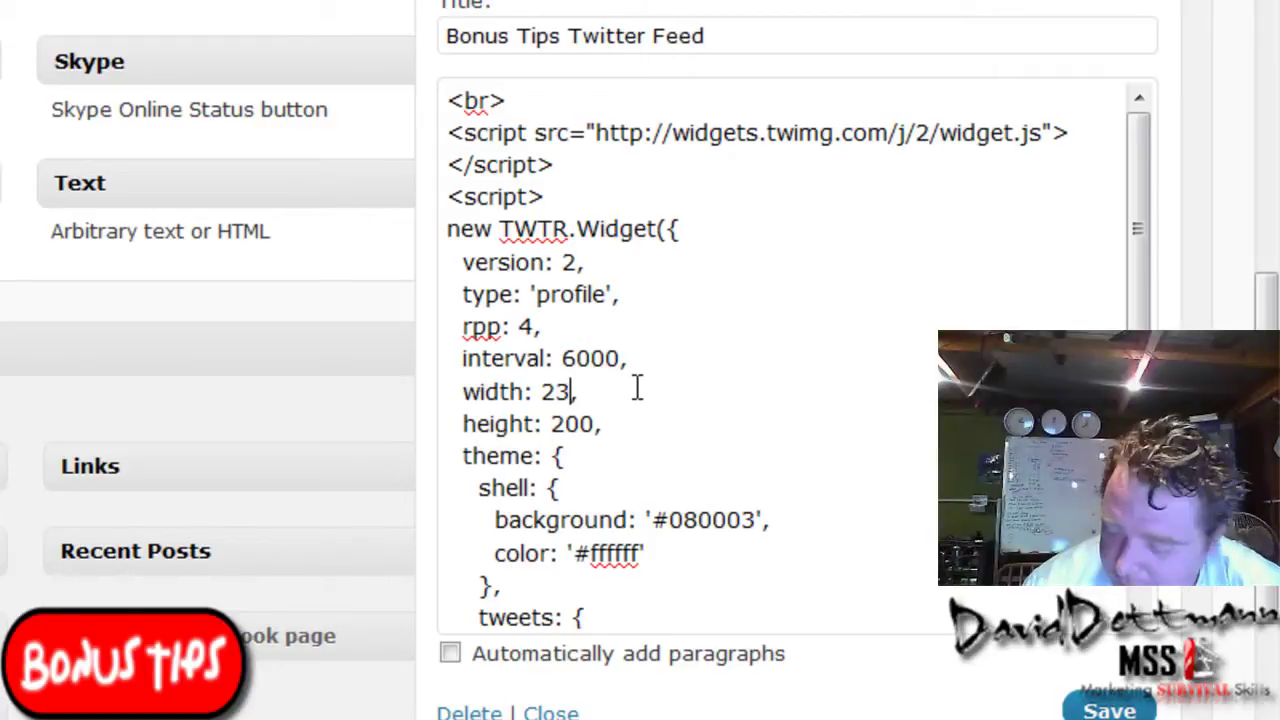
pyautogui.write('3')
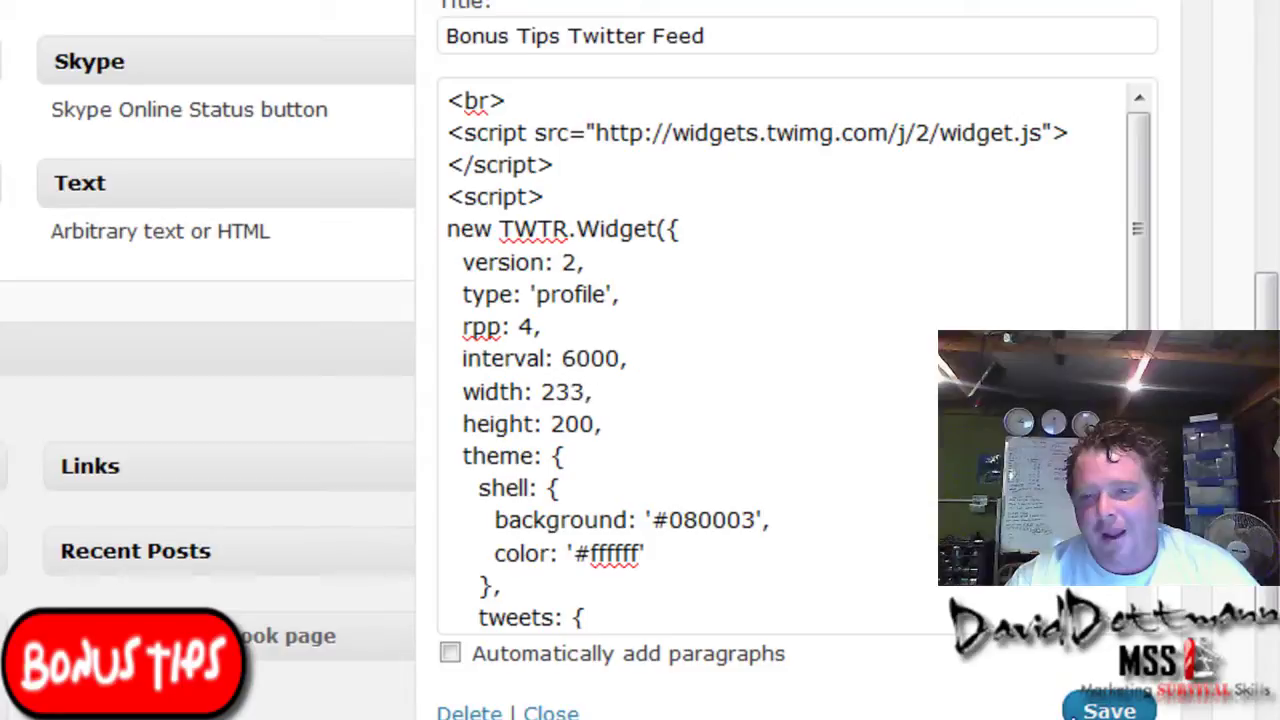
pyautogui.click(1090, 708)
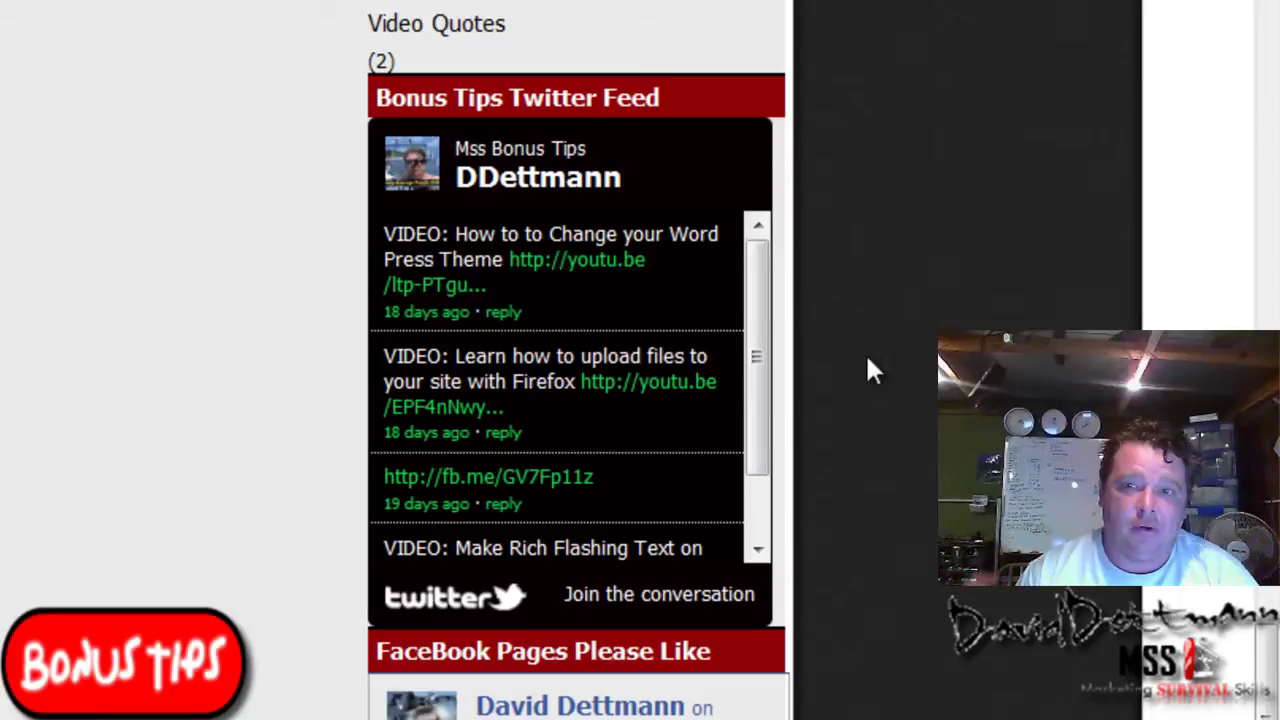
# Step: Open the blog's Social Network Software category page and find the Twitter feed in its sidebar
pyautogui.click(428, 4)
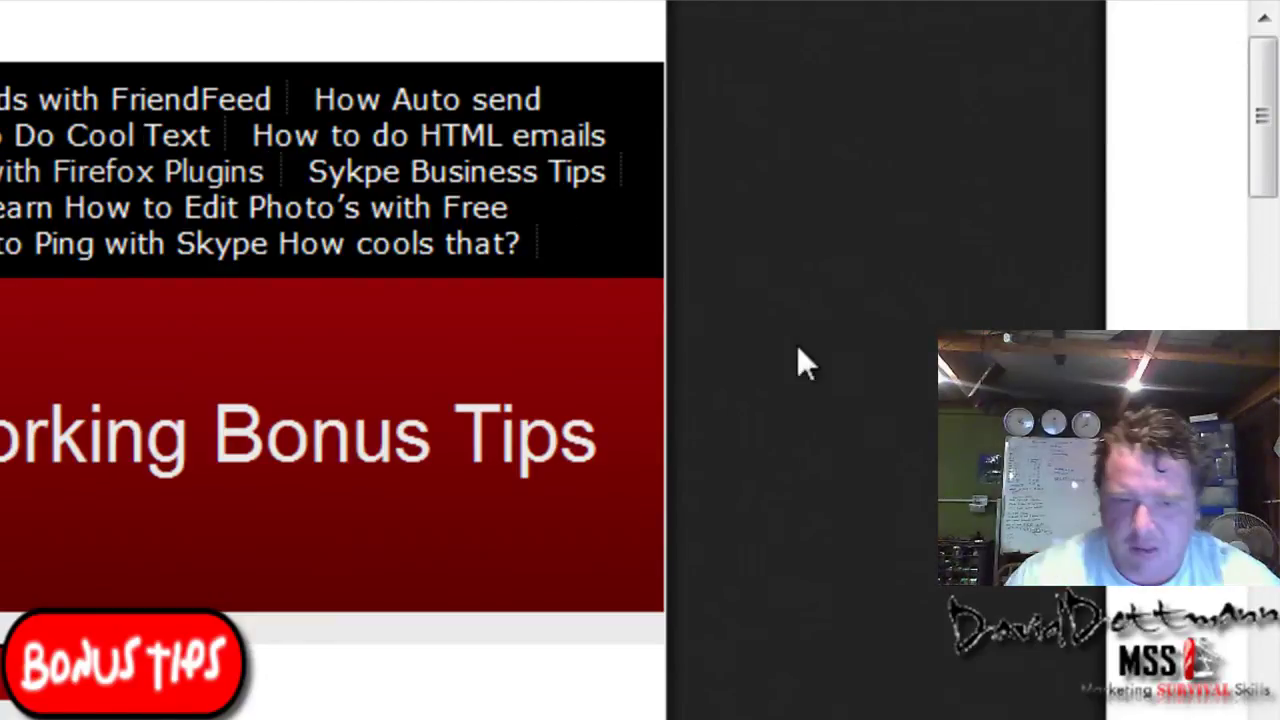
pyautogui.scroll(-4, 1264, 110)
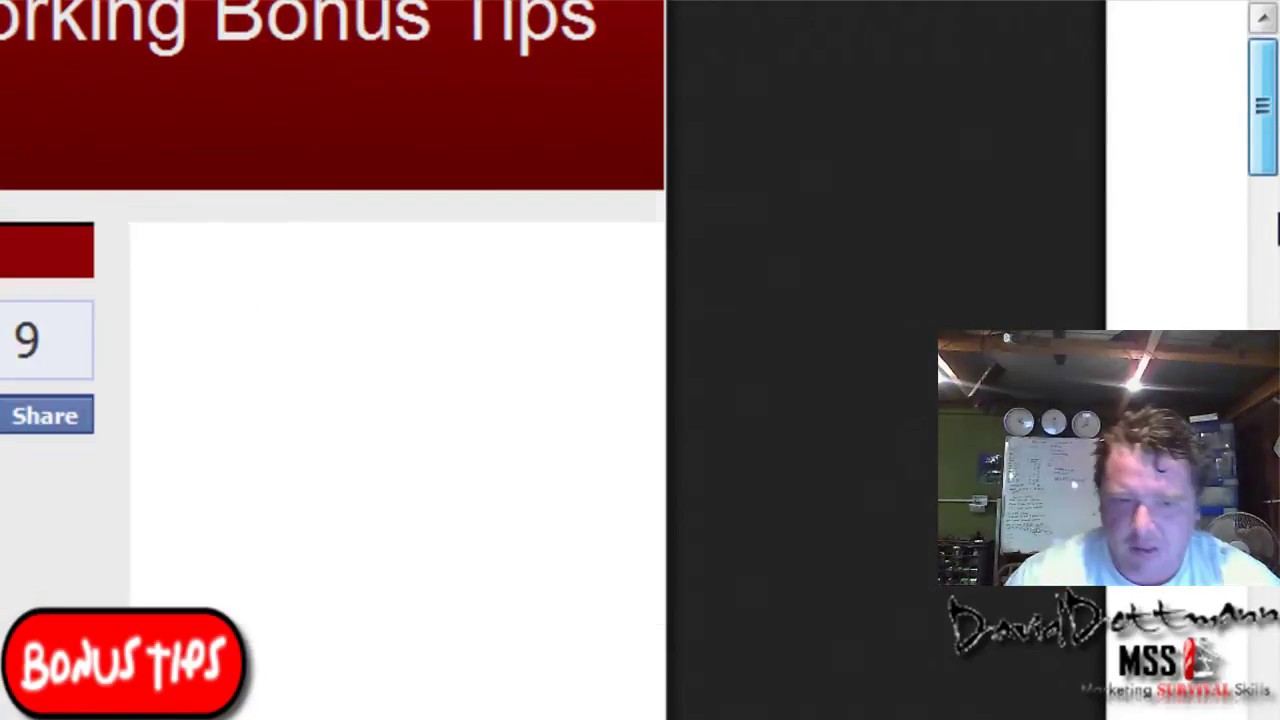
pyautogui.scroll(-4, 1276, 225)
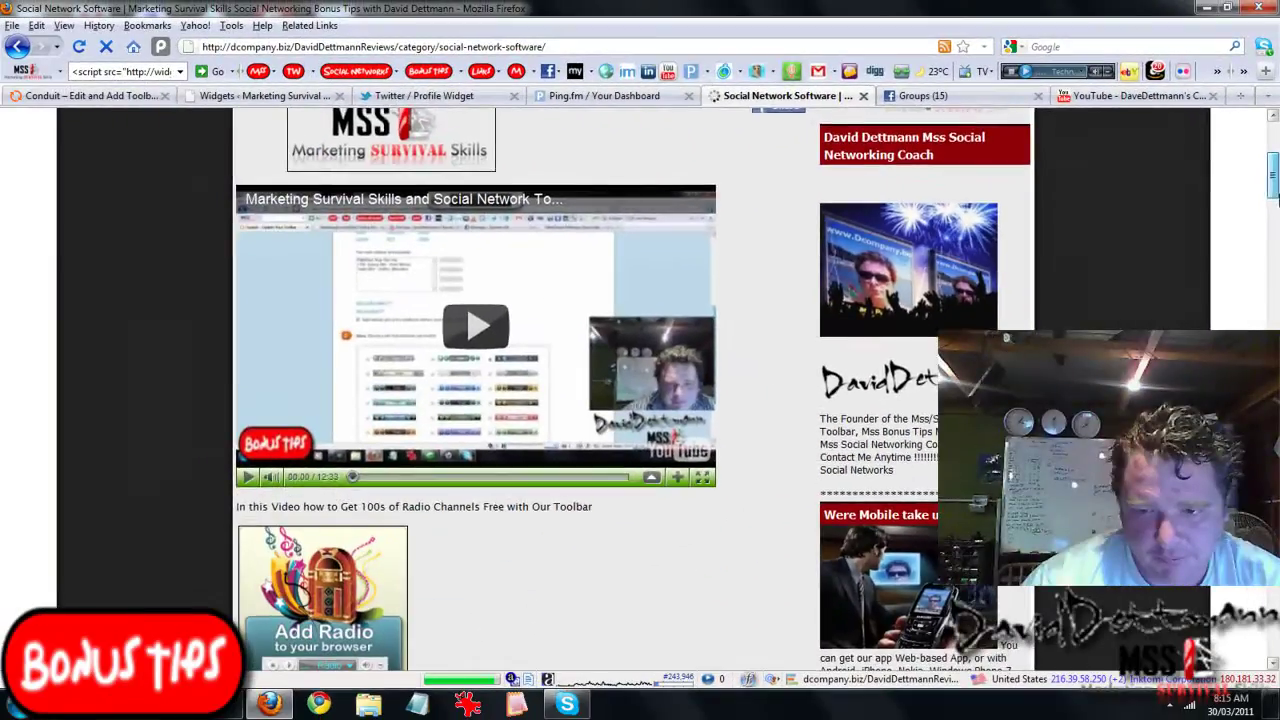
pyautogui.scroll(-5, 1270, 262)
pyautogui.moveTo(1275, 250); pyautogui.dragTo(1268, 297)
pyautogui.scroll(-8, 1268, 297)
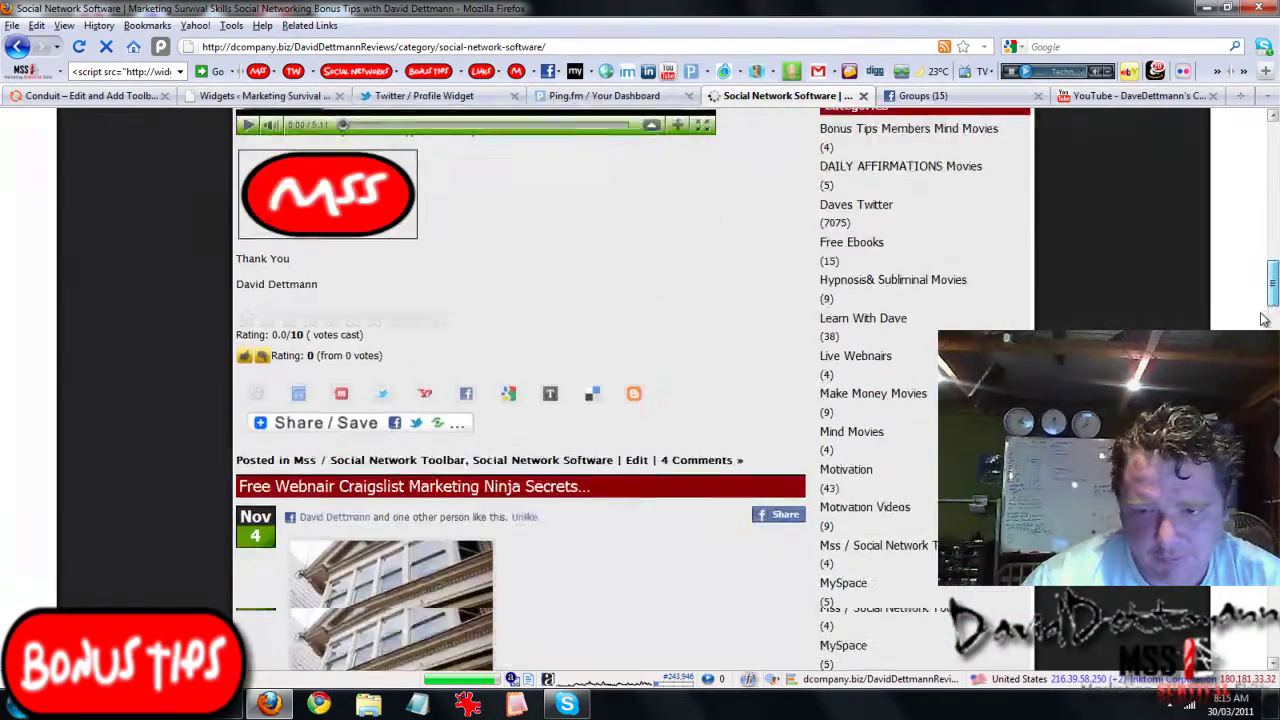
pyautogui.scroll(-5, 1256, 214)
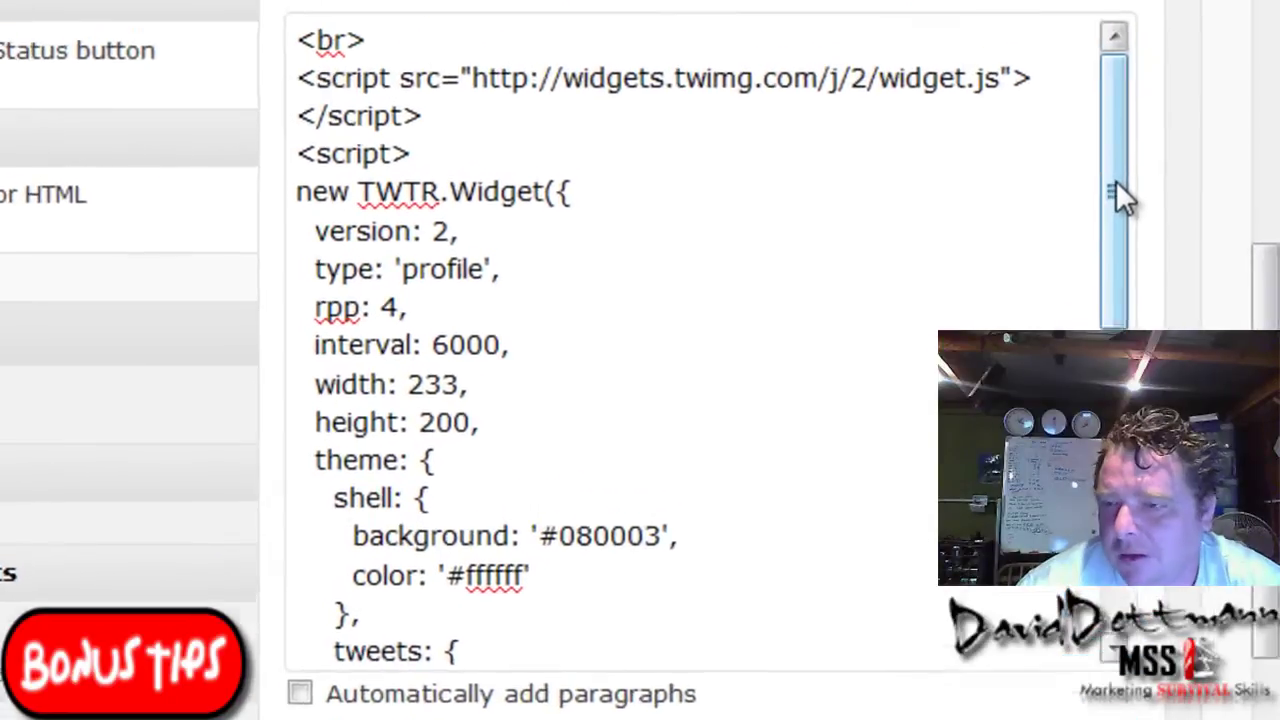
pyautogui.moveTo(1101, 193); pyautogui.dragTo(1107, 295)
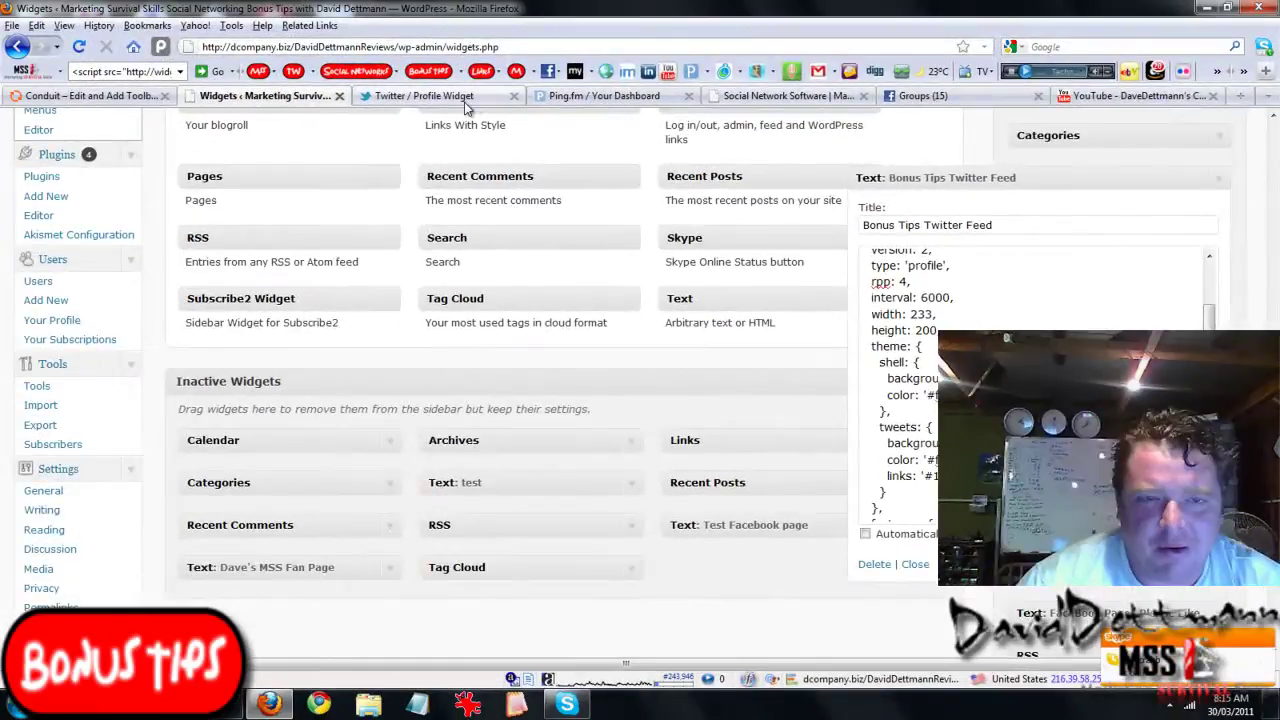
pyautogui.click(464, 100)
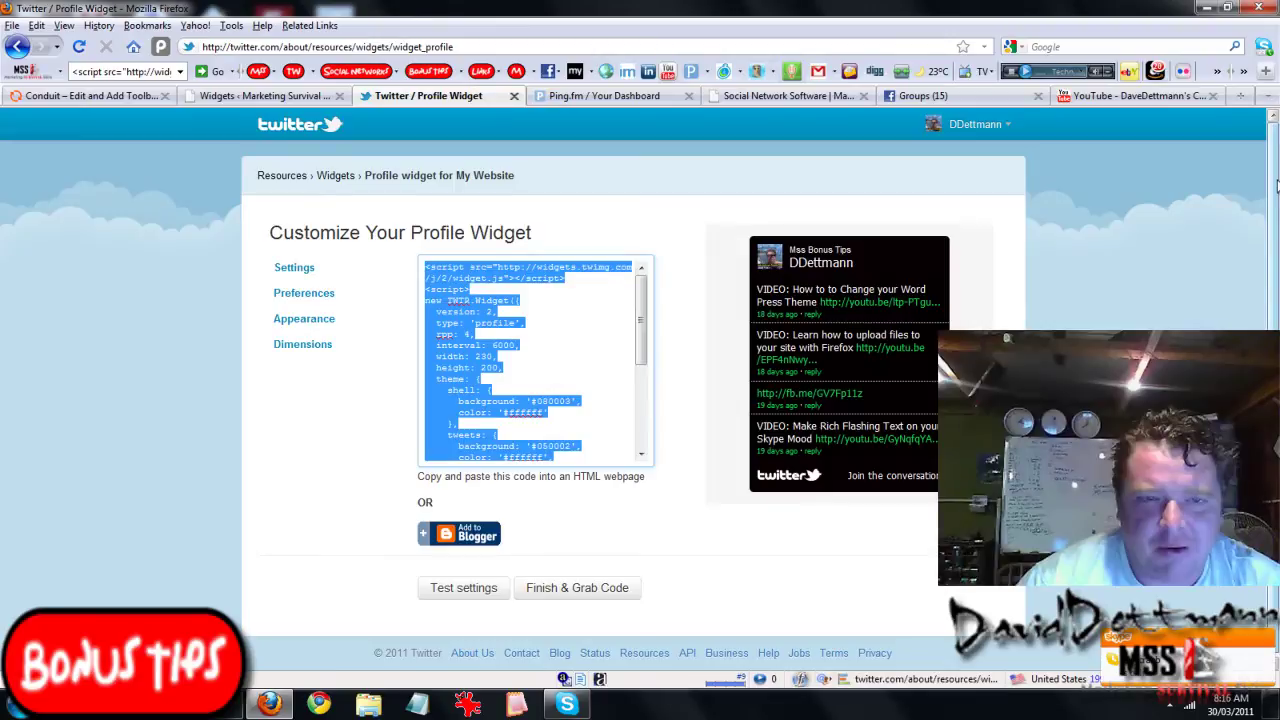
pyautogui.moveTo(1275, 200); pyautogui.dragTo(1275, 302)
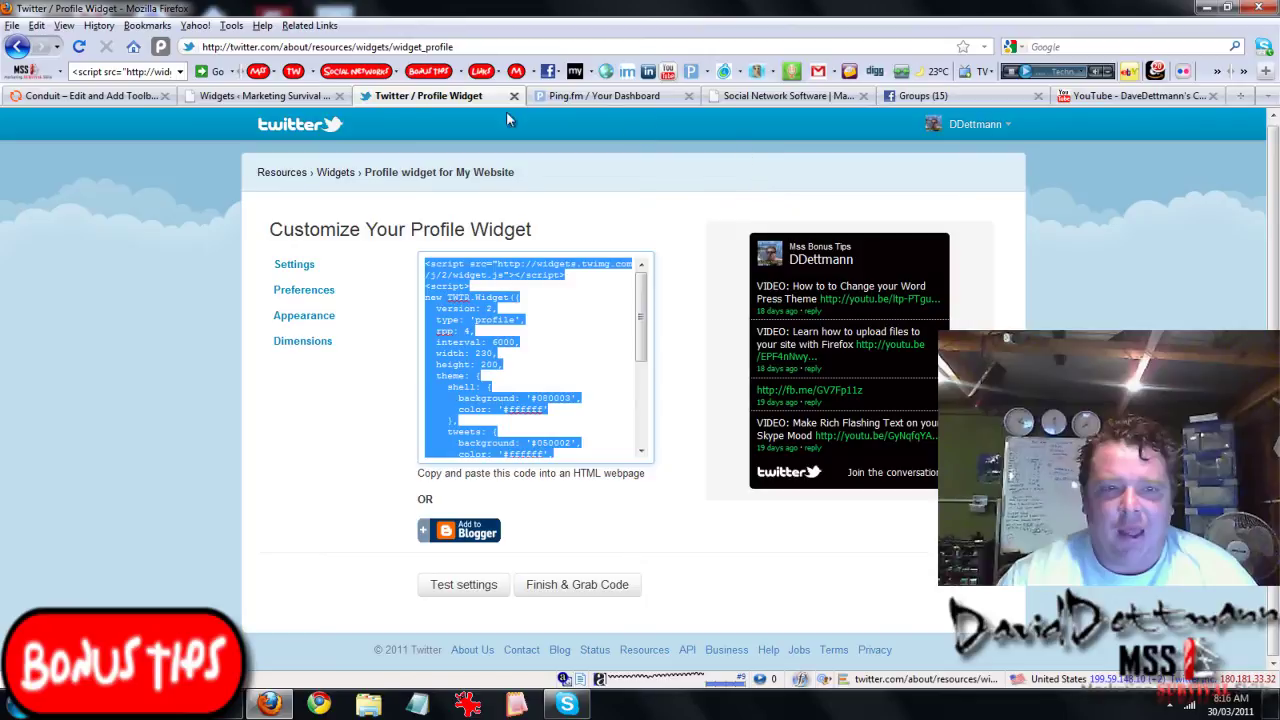
pyautogui.click(262, 96)
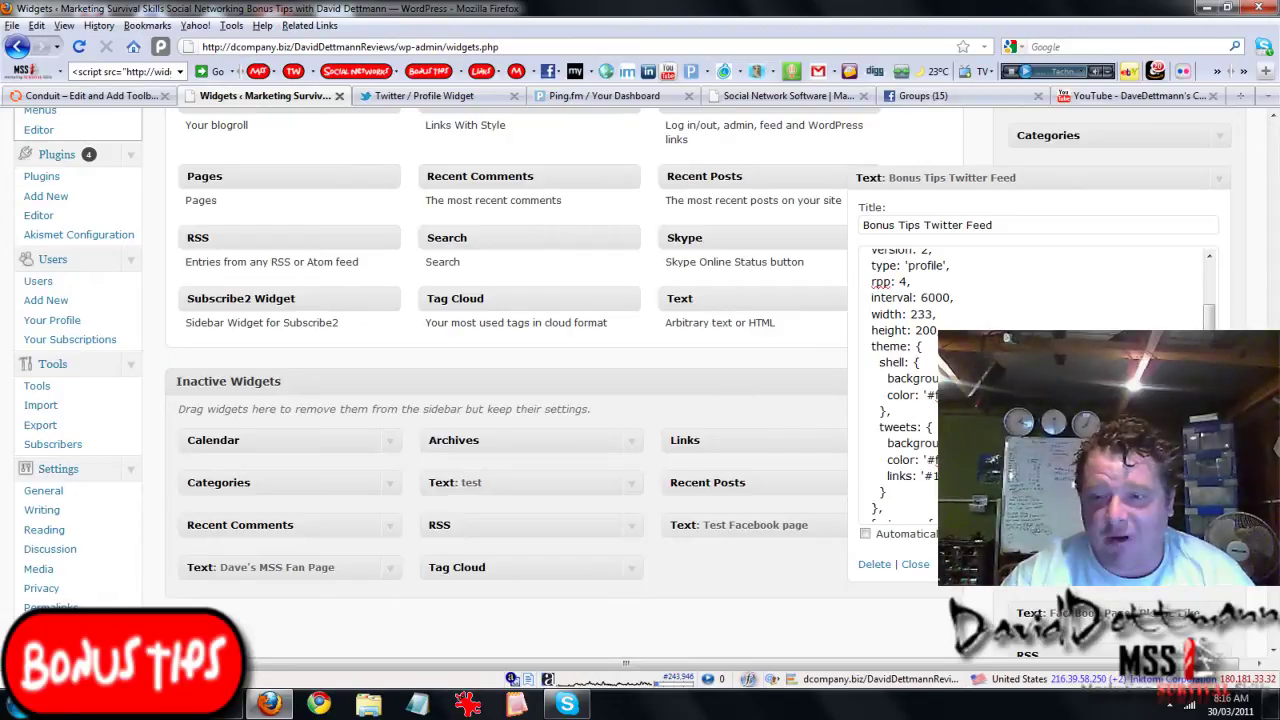
# Step: Check the Twitter feed's spacing on the Social Network Software page and look over the posts and sidebar above it
pyautogui.click(776, 100)
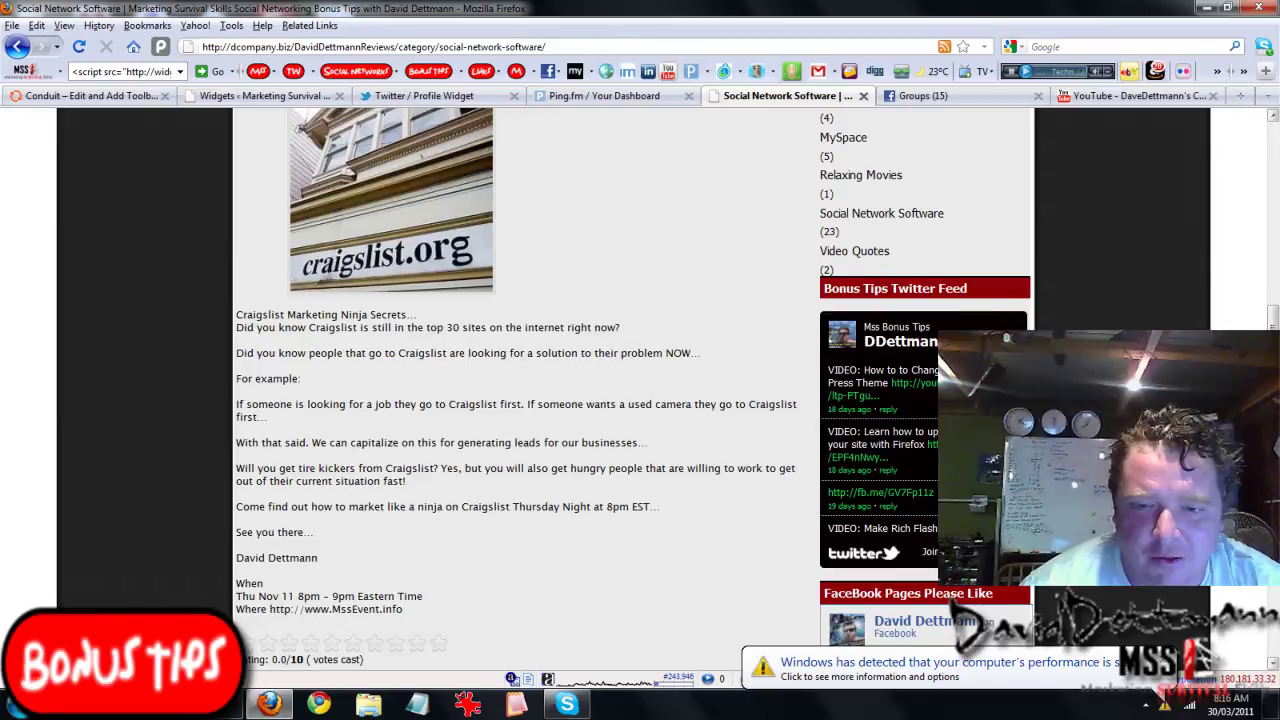
pyautogui.moveTo(1273, 316); pyautogui.dragTo(1273, 226)
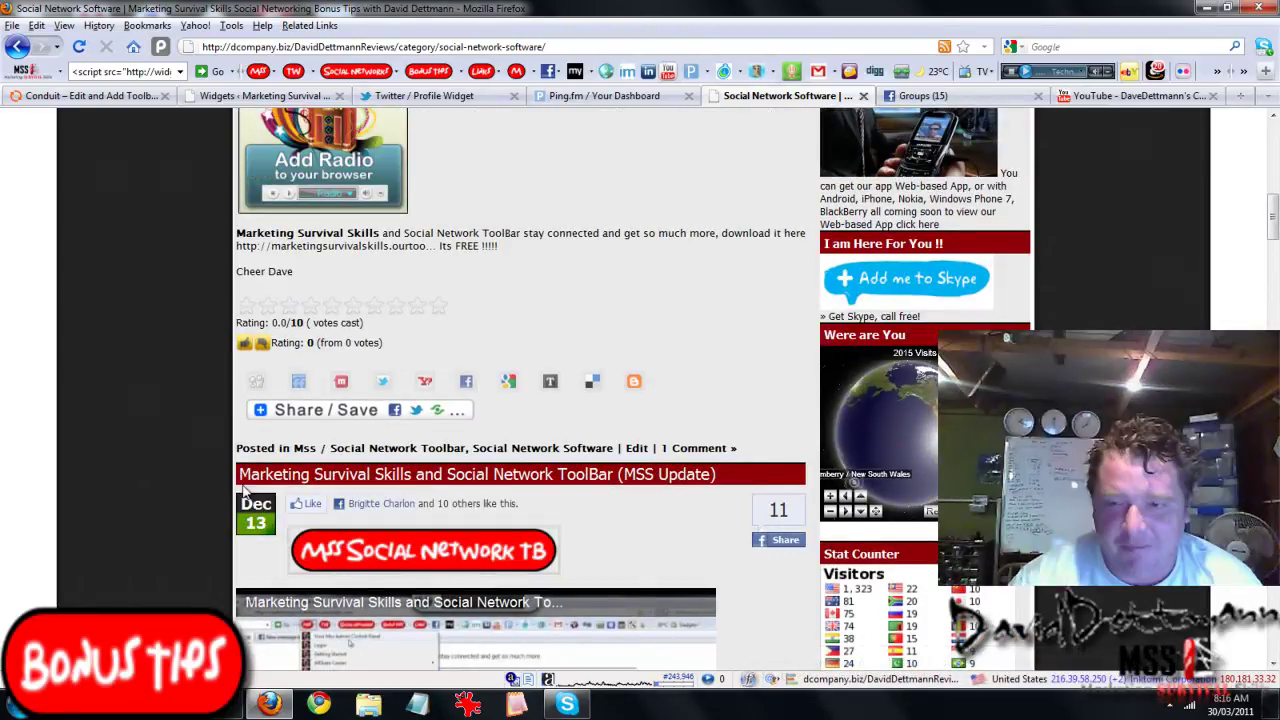
pyautogui.click(400, 484)
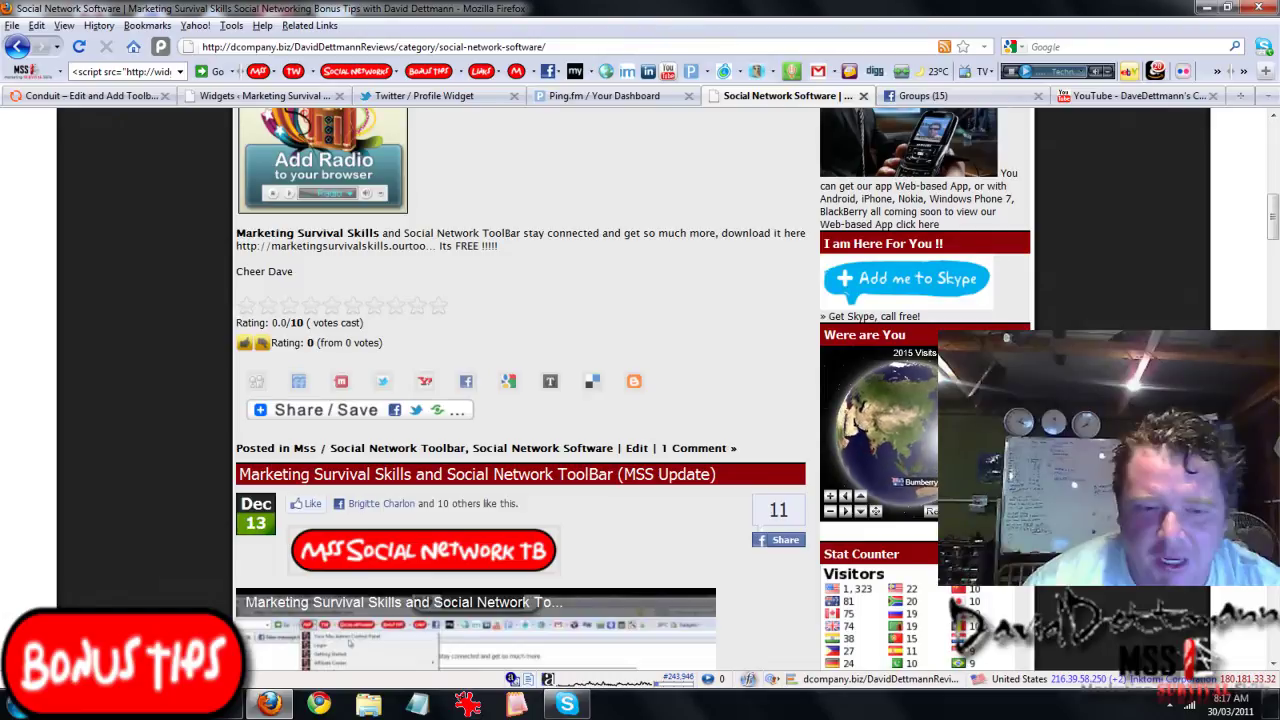